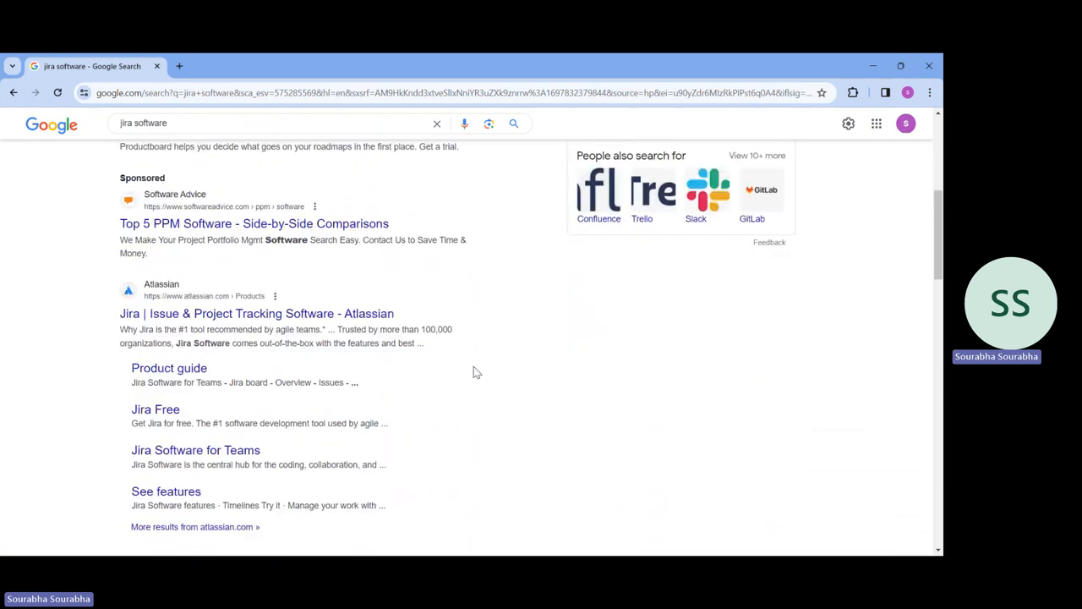
# Step: Scroll the jira software results and open the 'Jira | Issue & Project Tracking Software - Atlassian' link
pyautogui.scroll(5, 475, 372)
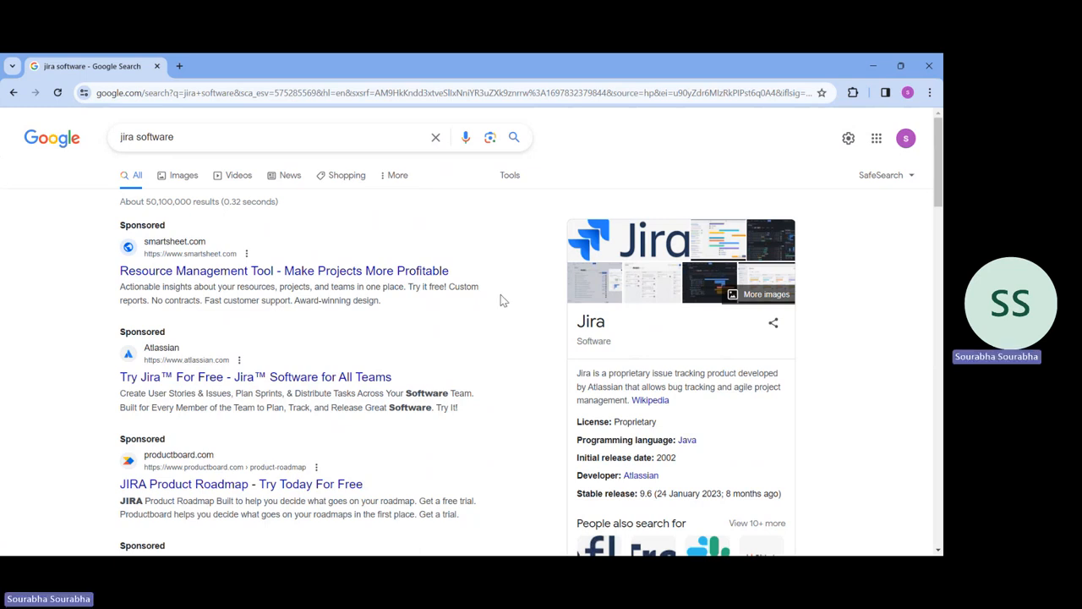
pyautogui.scroll(-2, 530, 298)
pyautogui.scroll(-1, 460, 331)
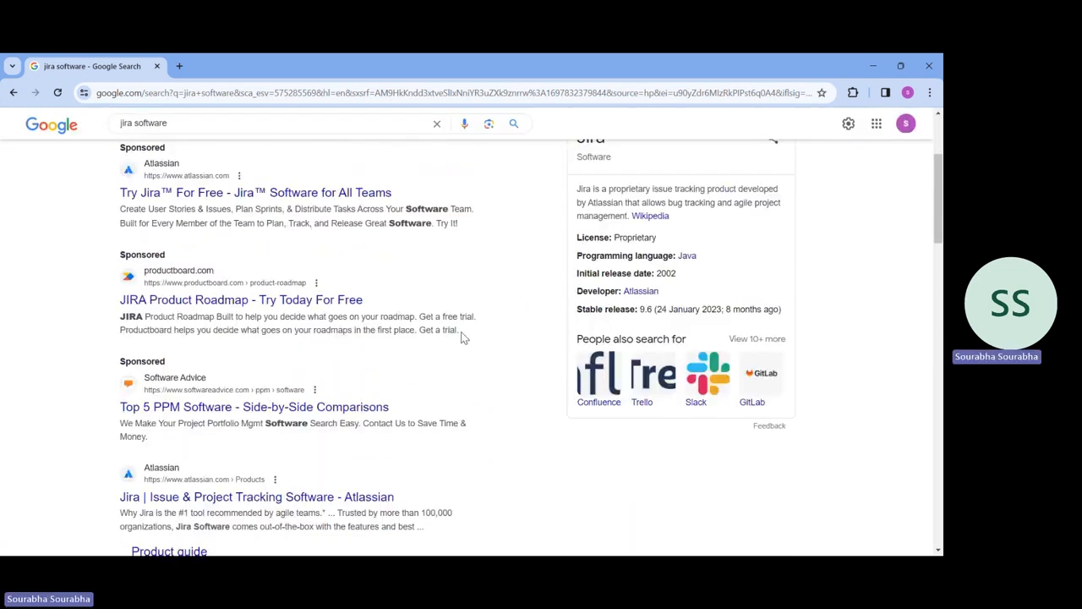
pyautogui.scroll(-1, 463, 336)
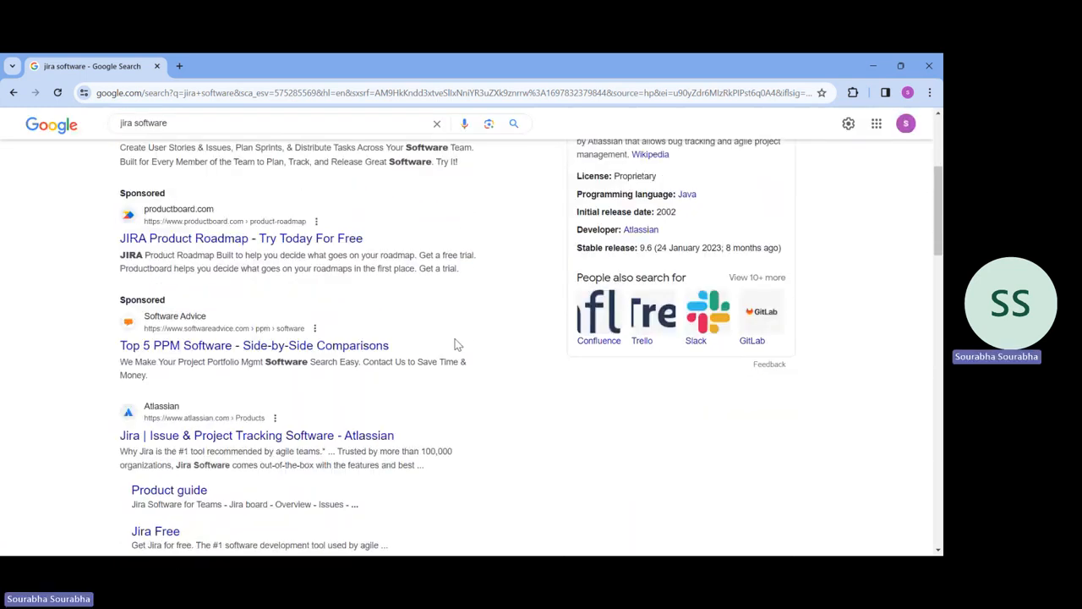
pyautogui.click(253, 439)
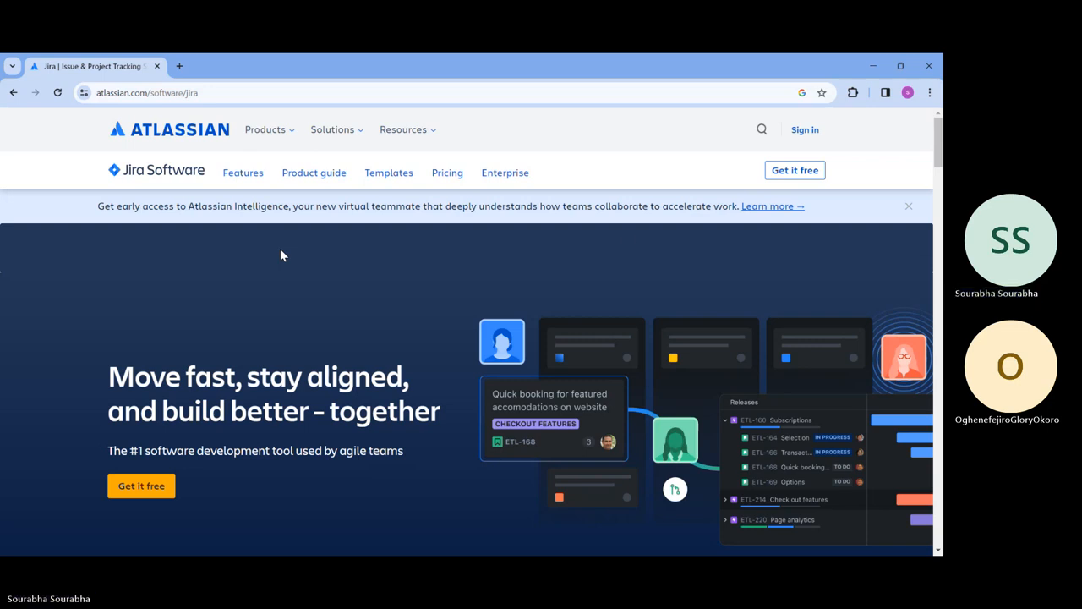
# Step: Start the free Jira sign-up with Get it free, dismissing the email autofill suggestion
pyautogui.click(798, 171)
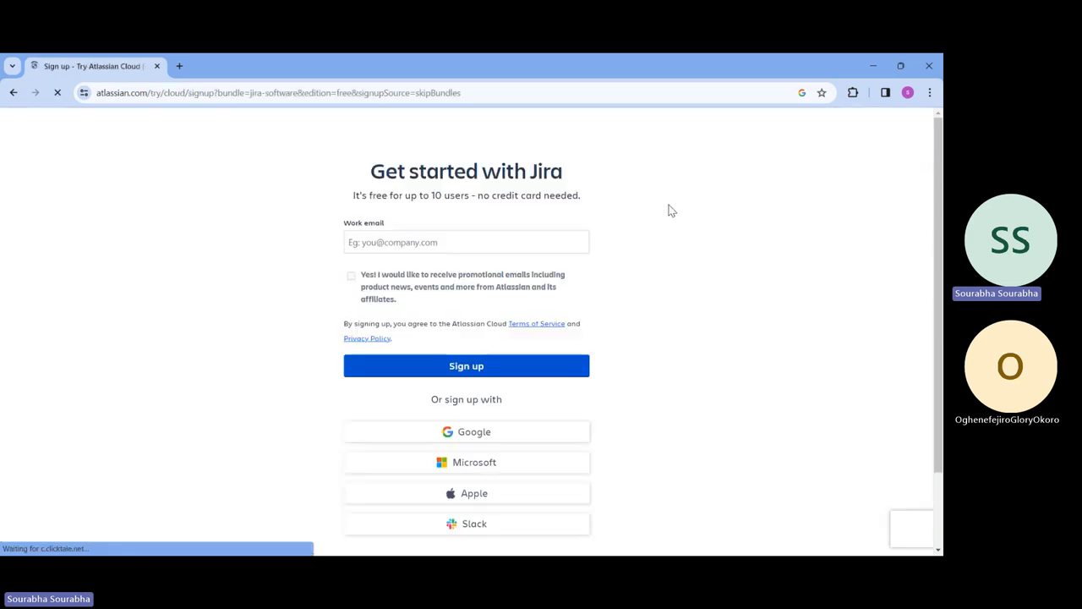
pyautogui.click(496, 245)
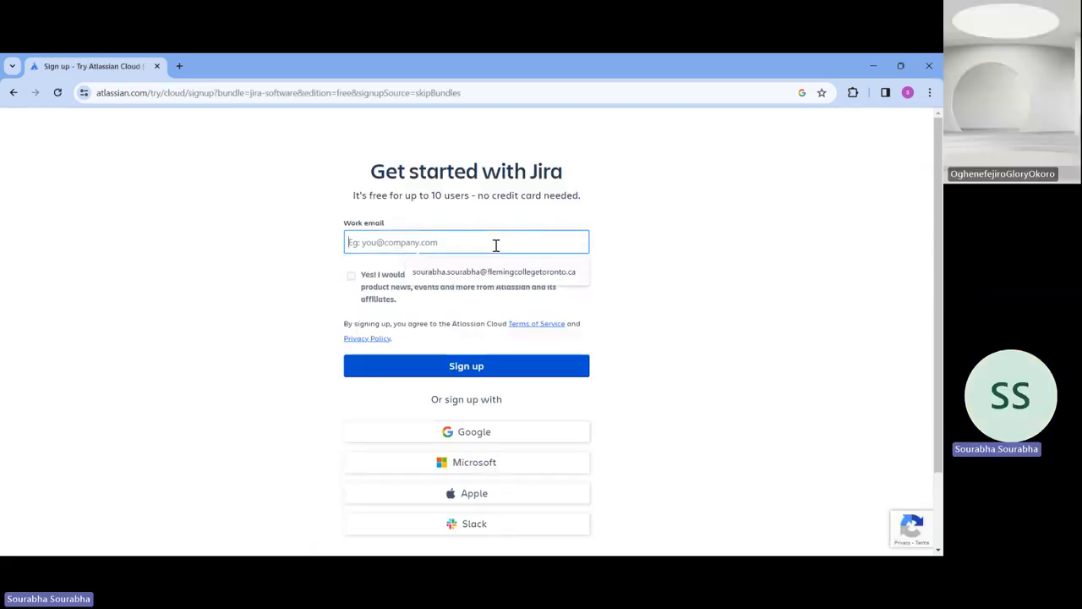
pyautogui.click(306, 306)
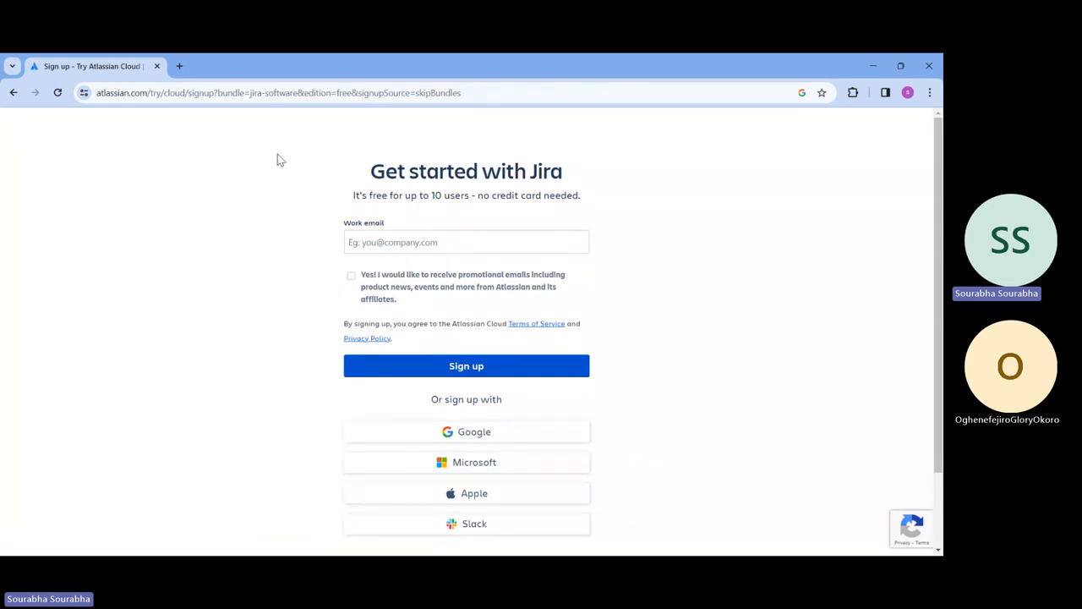
# Step: Sign up with the signed-in Microsoft work account, which ends on a JavaScript load error
pyautogui.click(490, 466)
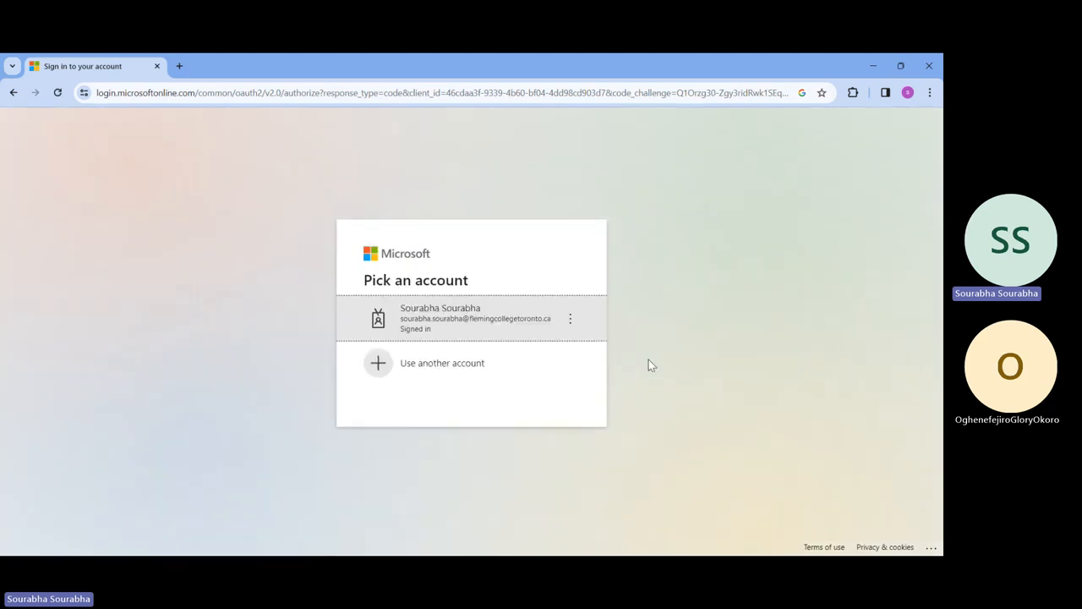
pyautogui.click(472, 334)
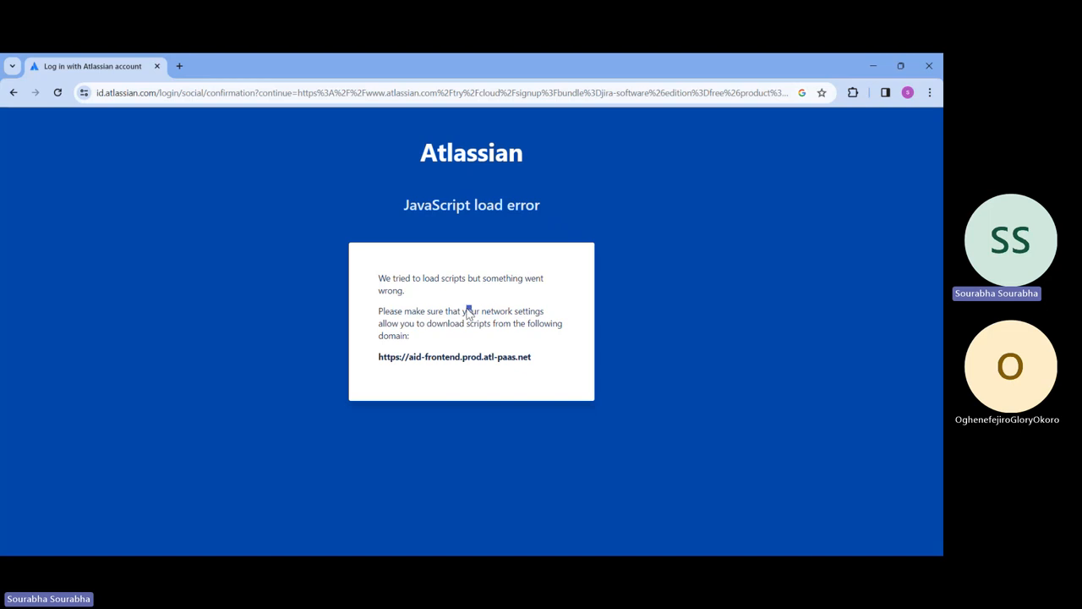
pyautogui.moveTo(468, 313); pyautogui.dragTo(467, 380)
pyautogui.click(471, 376)
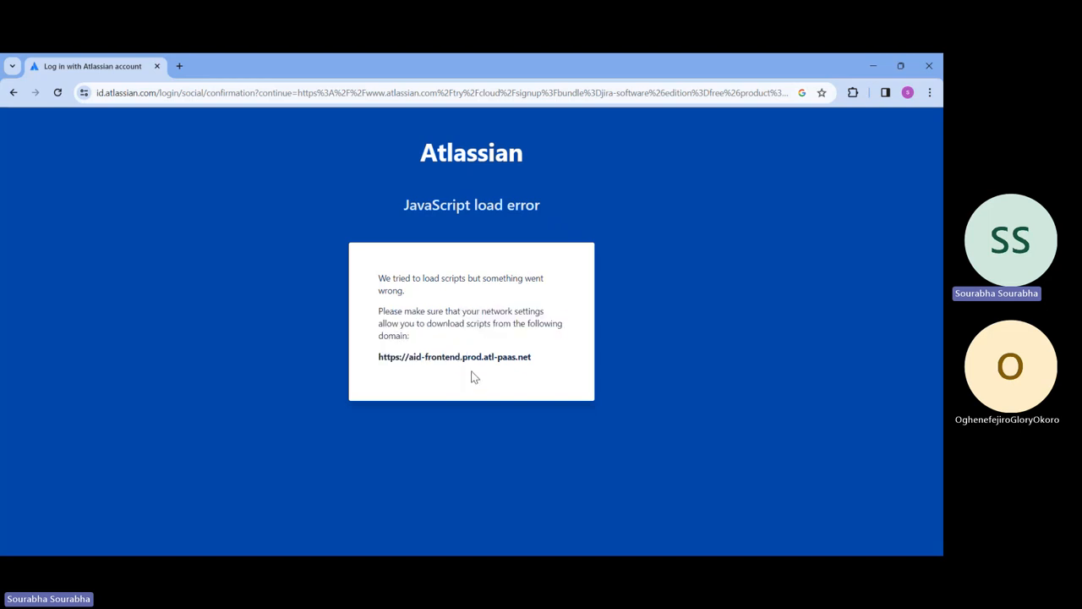
# Step: In a new tab, run a 'jira software' Google search from the address-bar suggestion
pyautogui.click(178, 66)
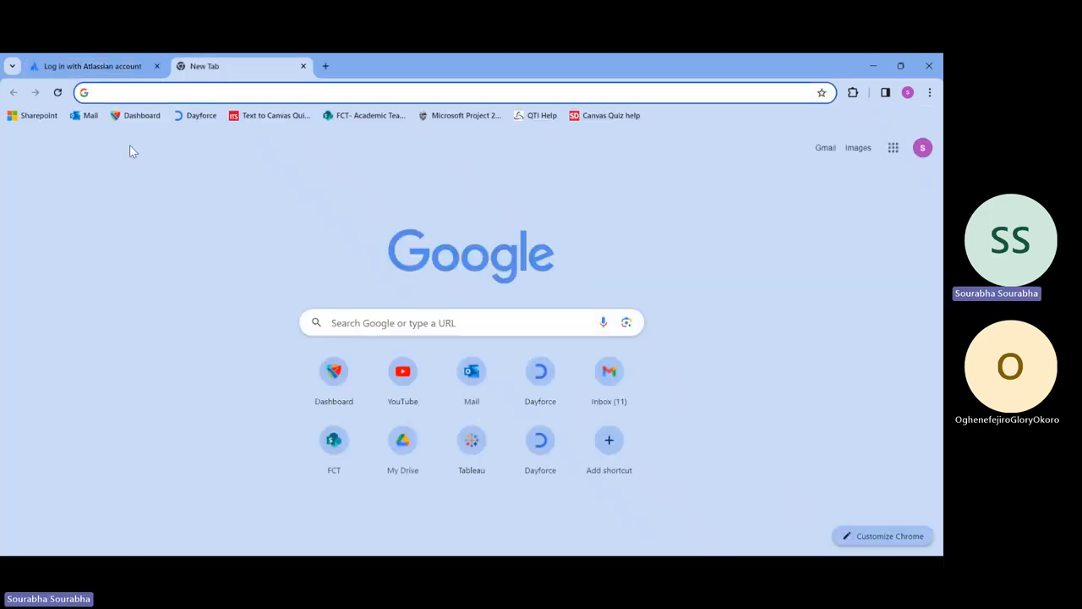
pyautogui.write('jir')
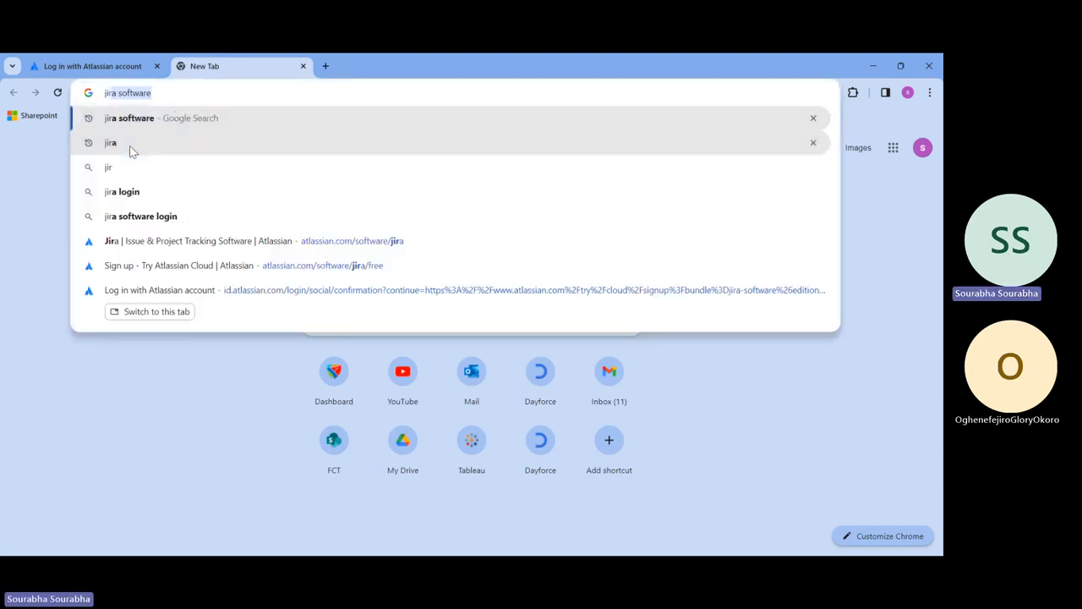
pyautogui.press('Up')
pyautogui.click(121, 117)
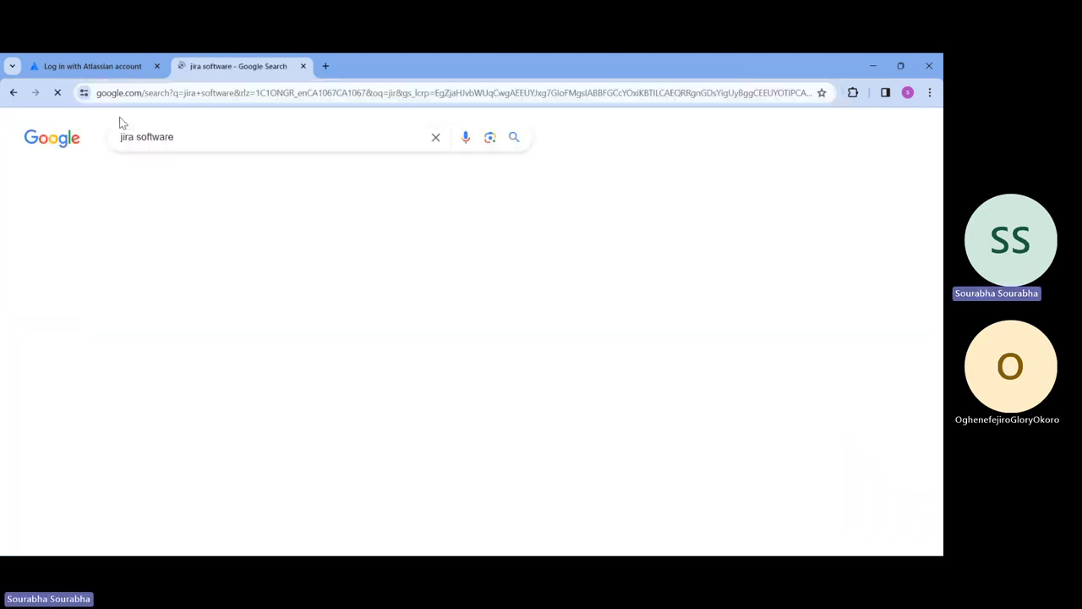
# Step: Scroll the results and open the Atlassian Jira Software link
pyautogui.scroll(-5, 317, 267)
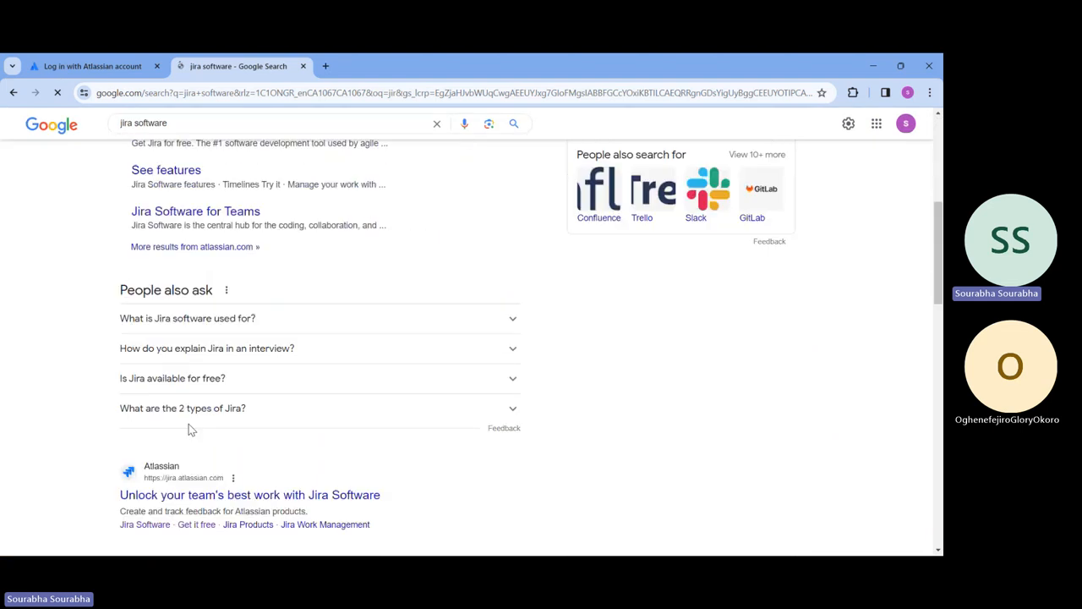
pyautogui.scroll(-2, 235, 477)
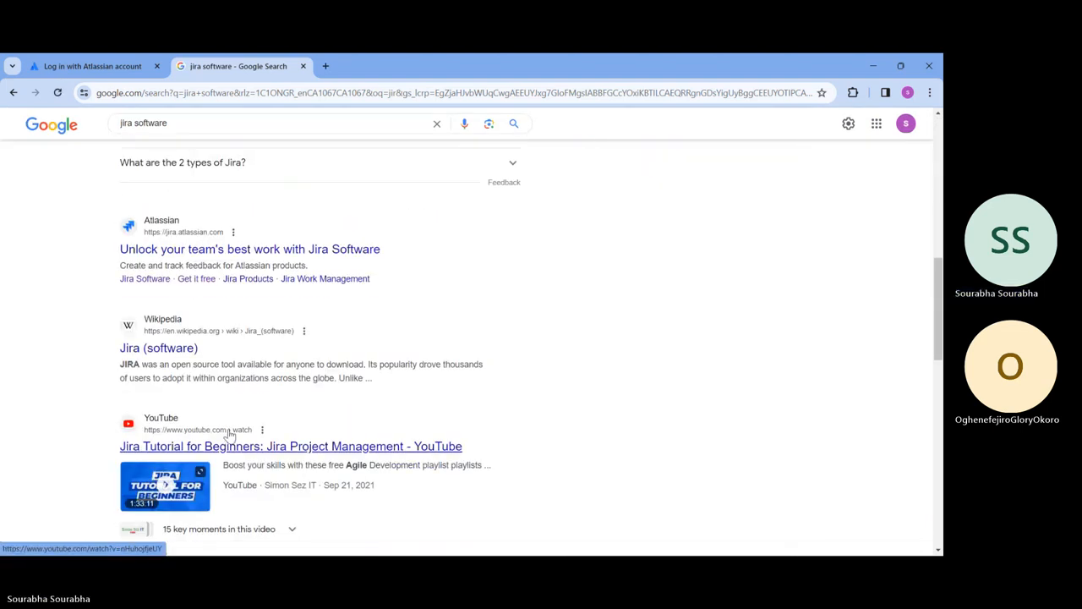
pyautogui.scroll(2, 216, 340)
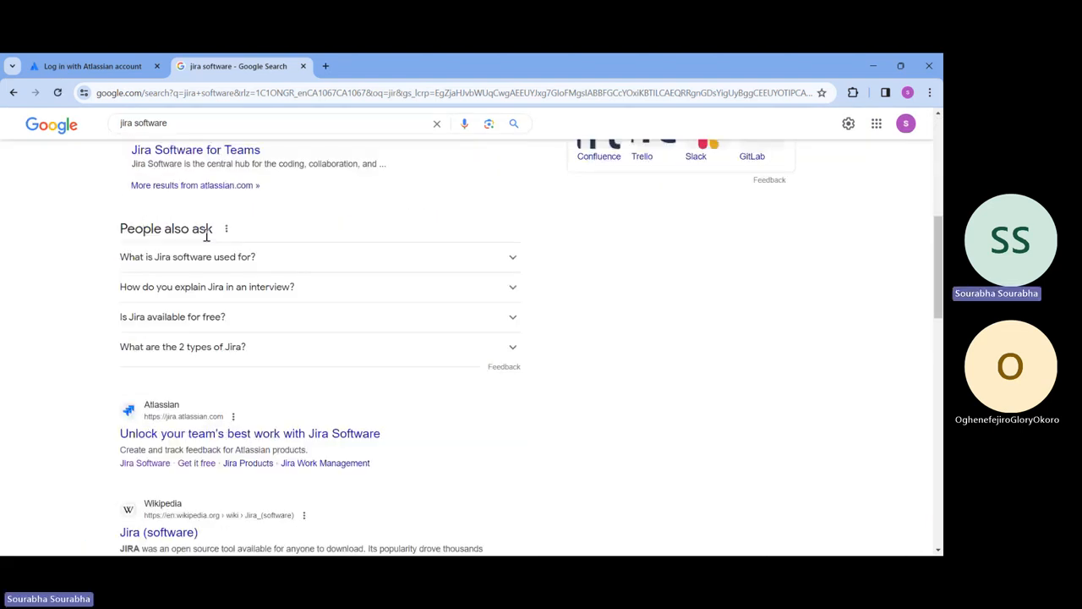
pyautogui.scroll(2, 183, 406)
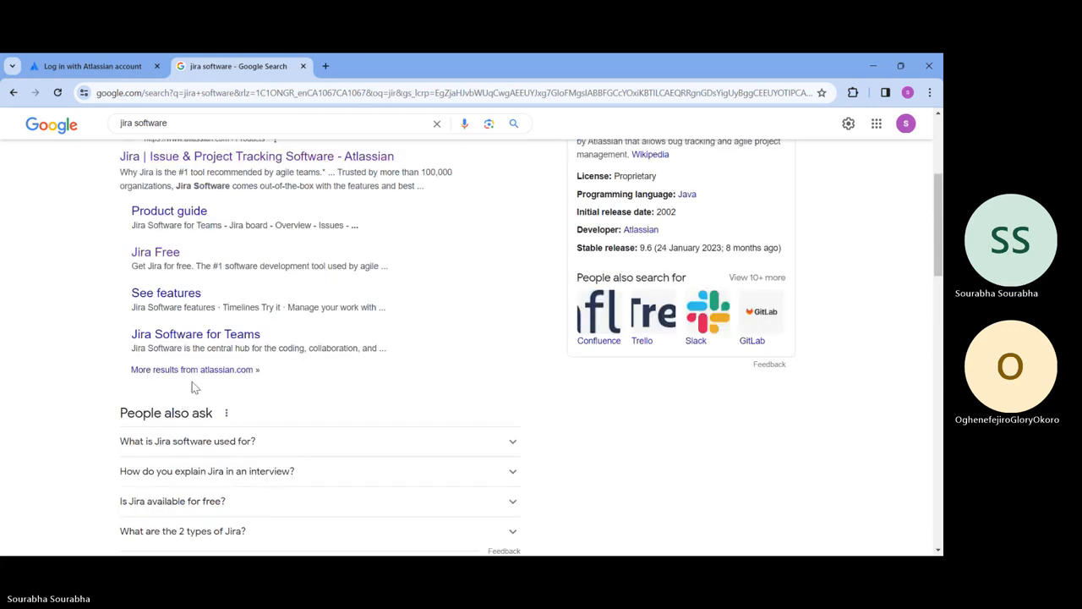
pyautogui.scroll(2, 195, 355)
pyautogui.click(181, 279)
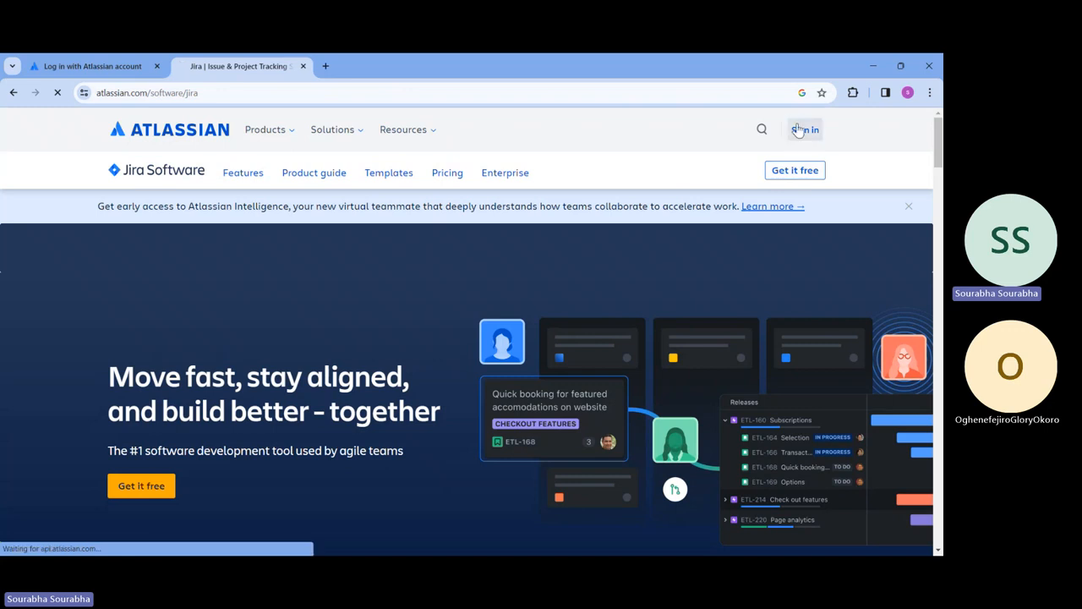
# Step: Sign in to Atlassian with the suggested Google account and open Jira Software from all products
pyautogui.click(804, 129)
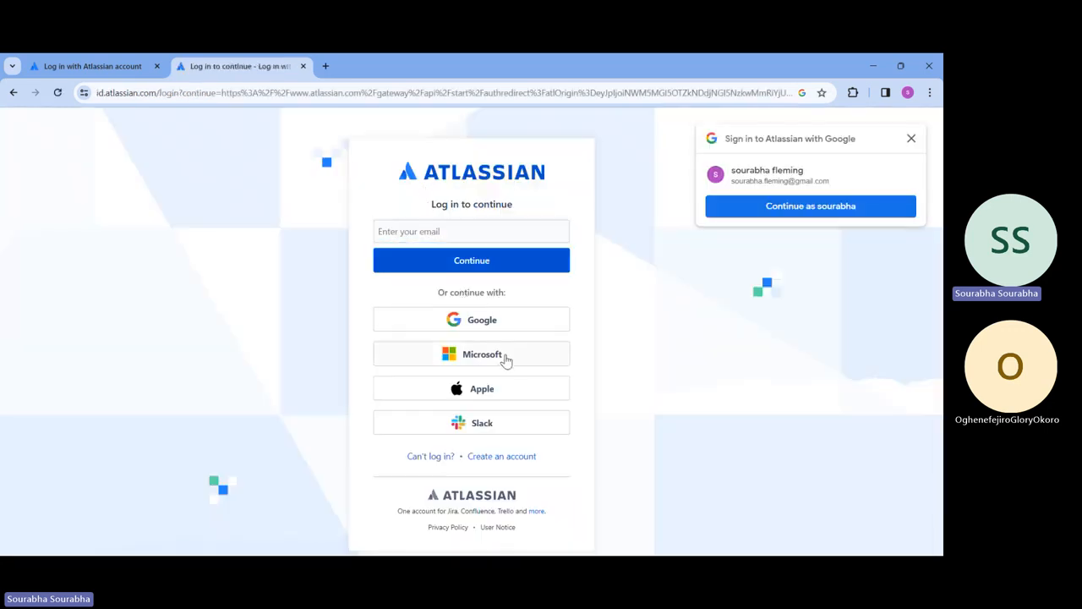
pyautogui.click(737, 208)
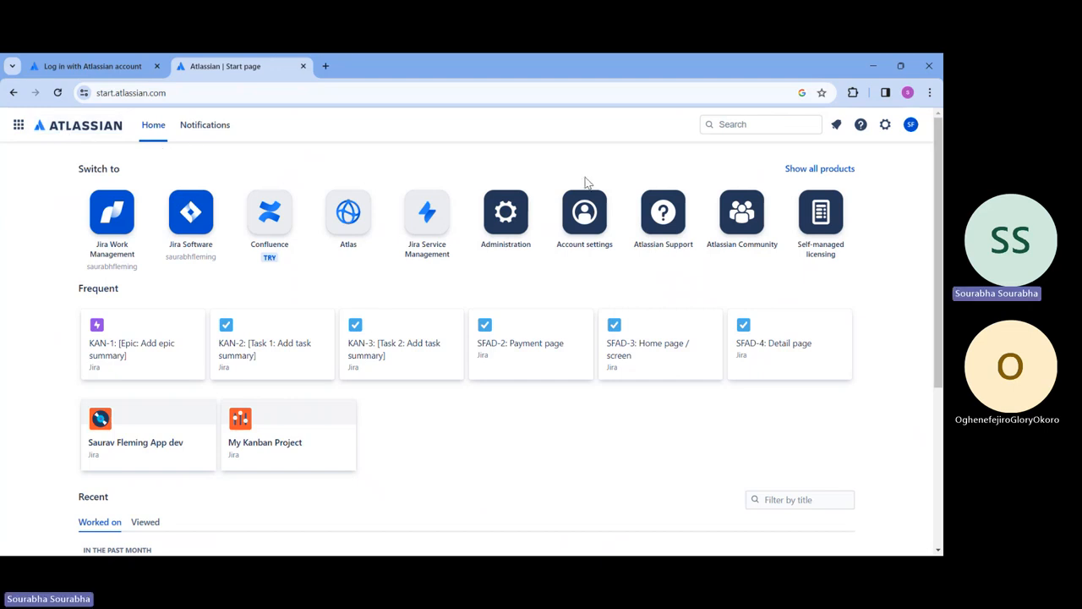
pyautogui.click(853, 168)
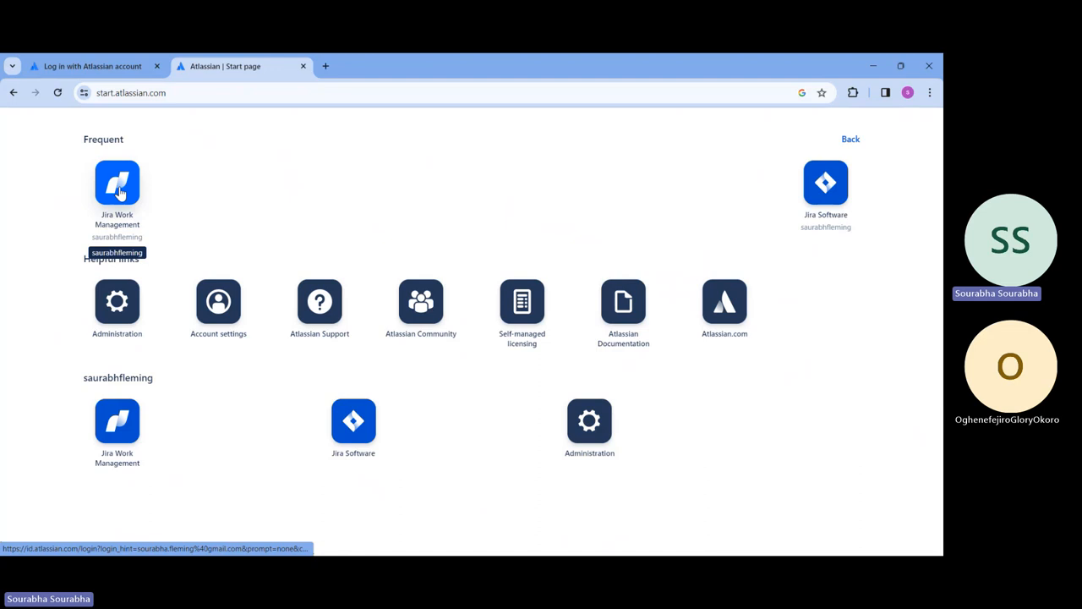
pyautogui.click(824, 188)
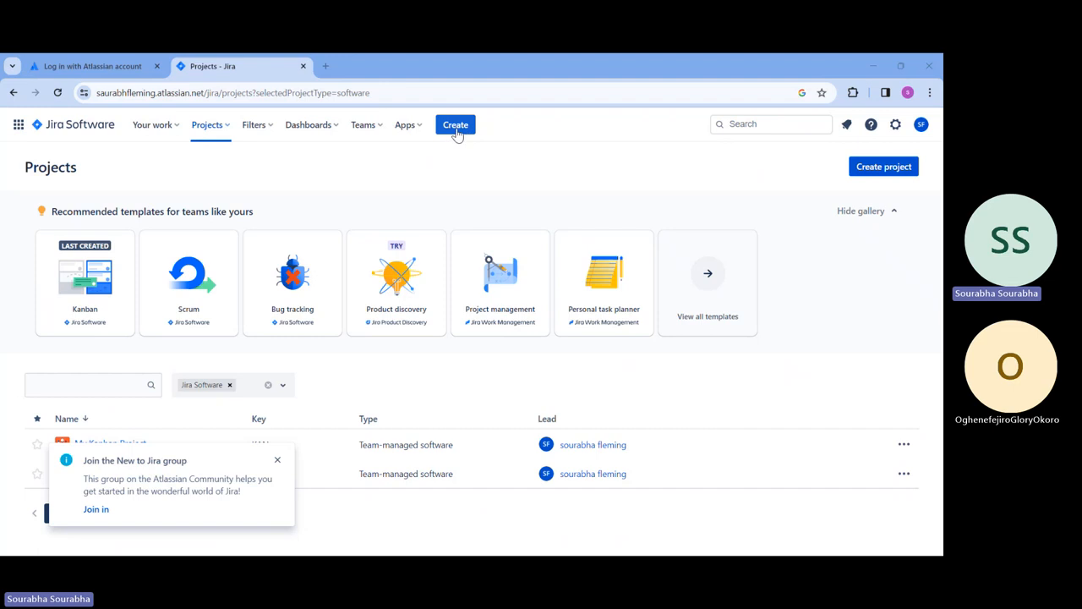
# Step: Create a project and review the Kanban template's description, issue types and workflow
pyautogui.click(871, 175)
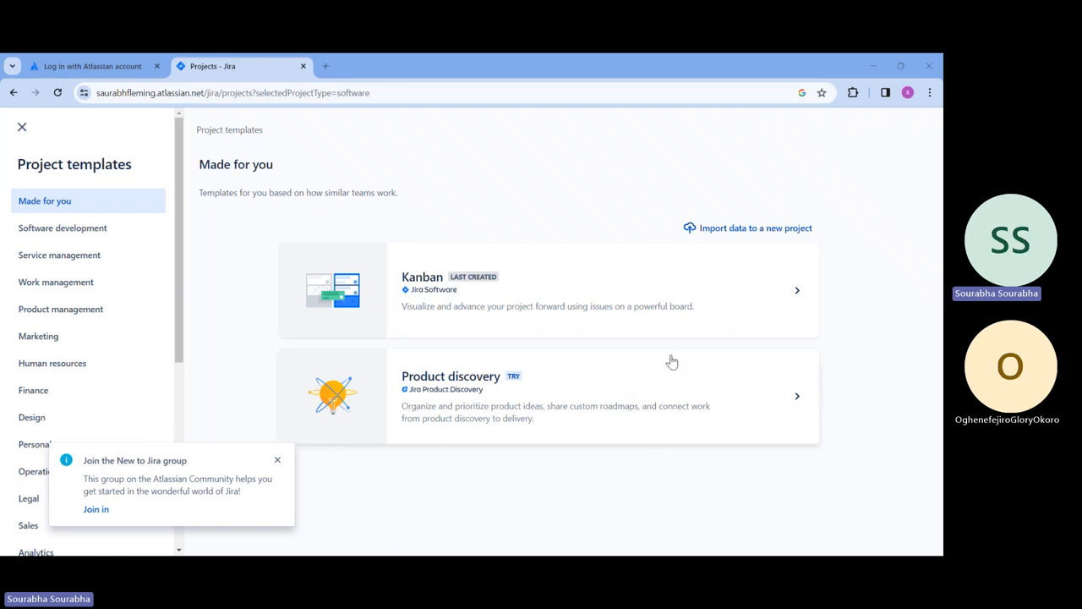
pyautogui.click(657, 300)
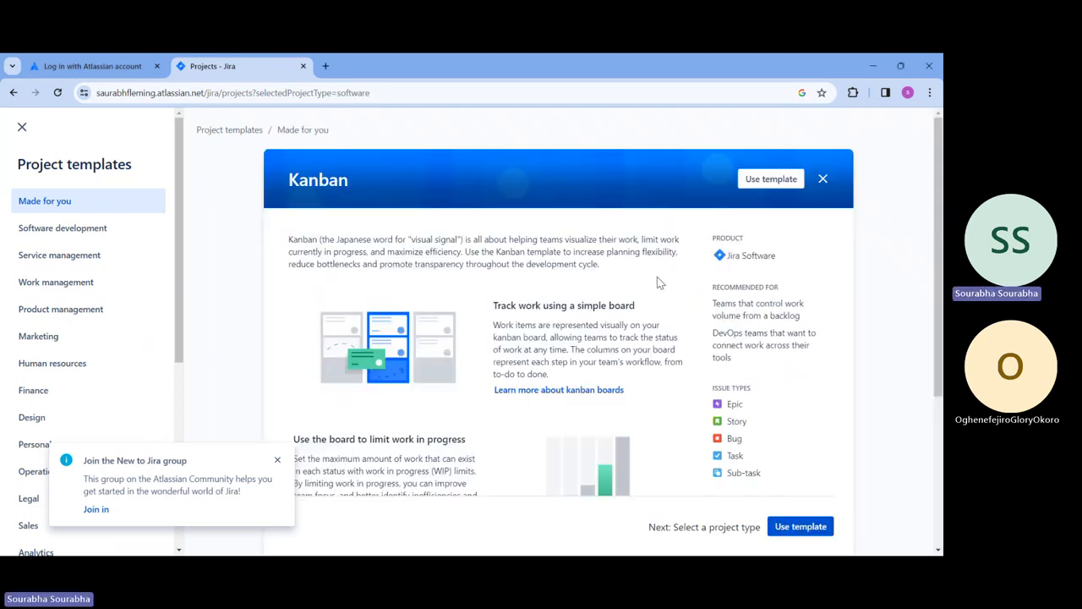
pyautogui.scroll(-3, 659, 282)
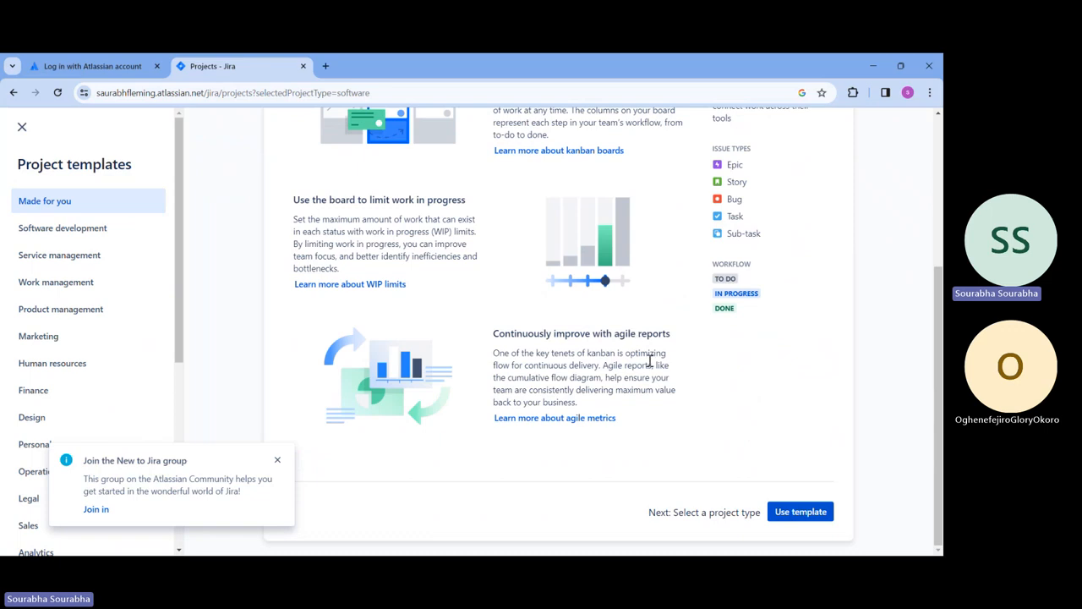
pyautogui.scroll(3, 364, 309)
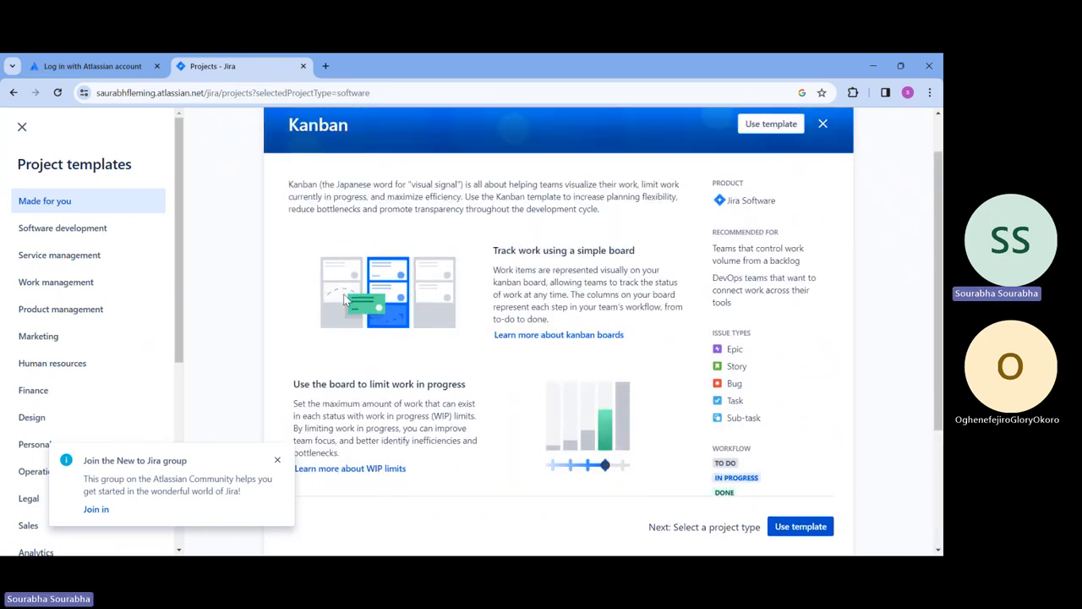
pyautogui.scroll(-2, 568, 301)
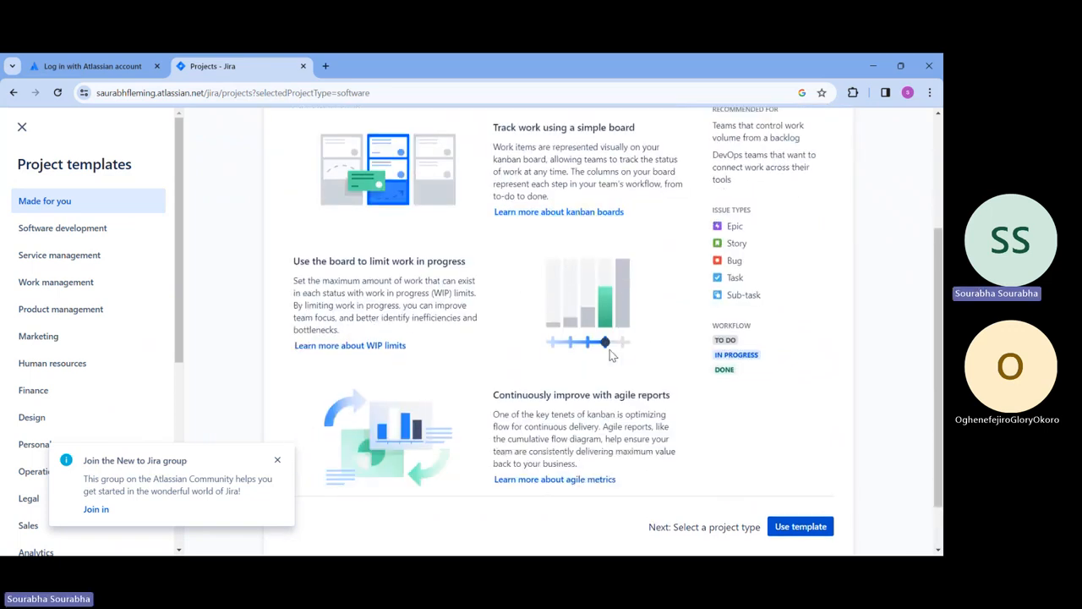
pyautogui.scroll(-1, 610, 355)
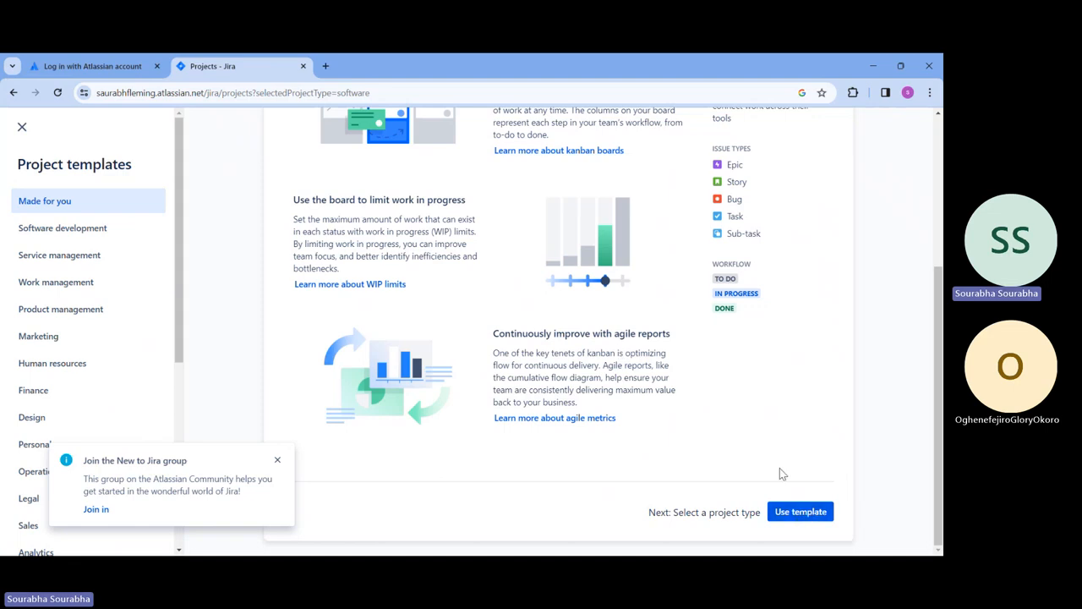
pyautogui.scroll(4, 773, 456)
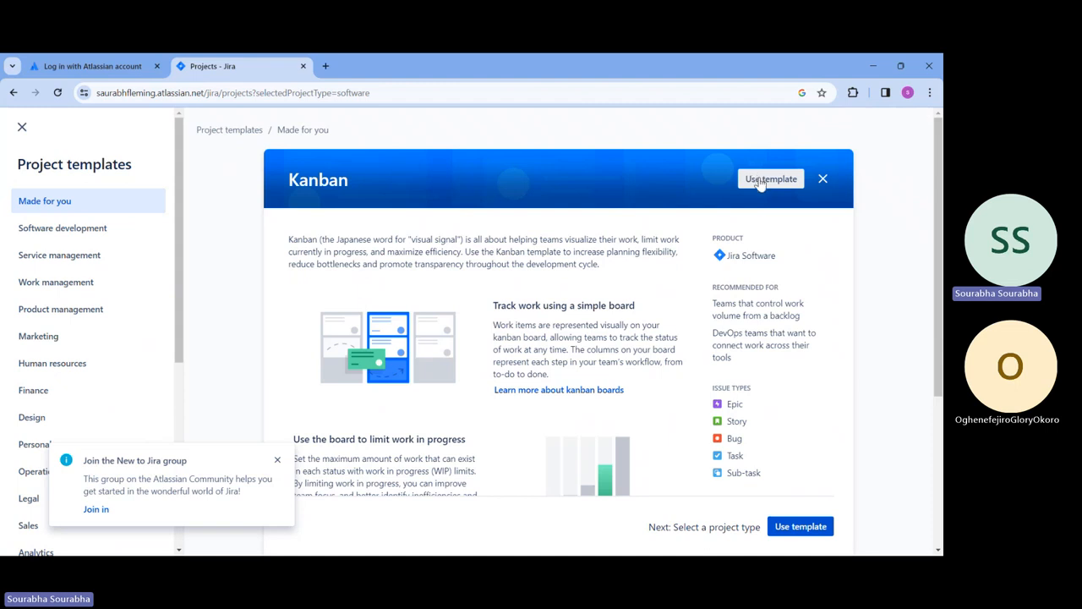
# Step: Use the Kanban template, dismiss the New to Jira notice, and choose a team-managed project
pyautogui.click(760, 182)
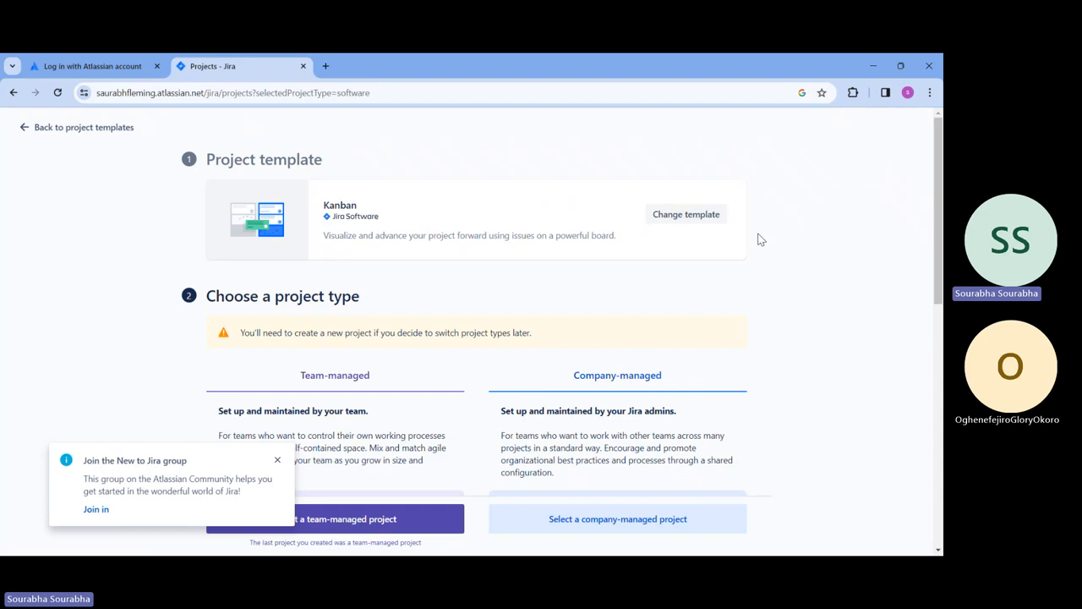
pyautogui.scroll(-2, 761, 243)
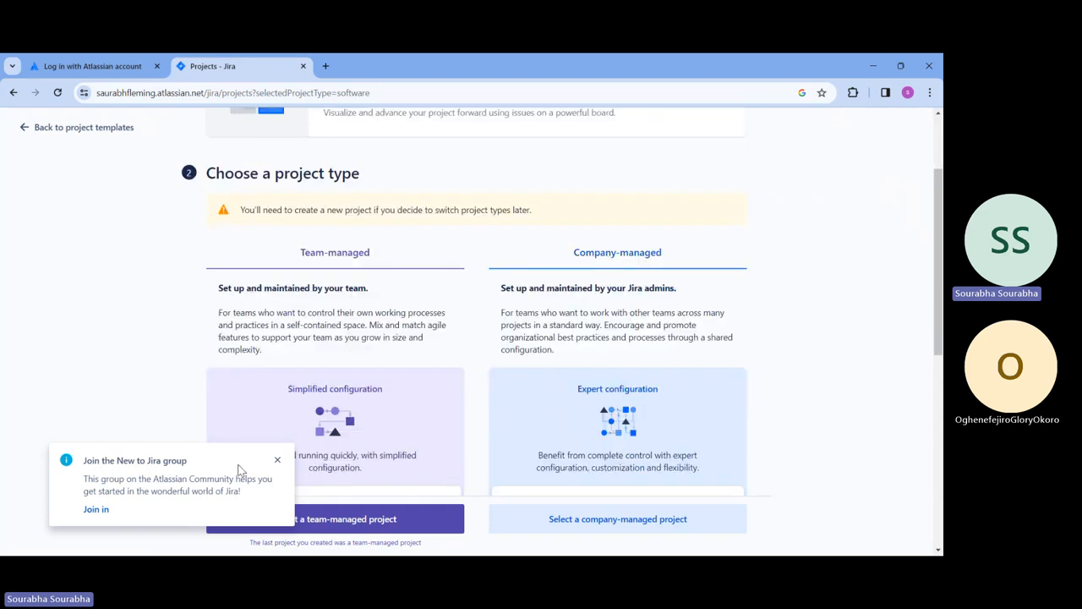
pyautogui.click(278, 459)
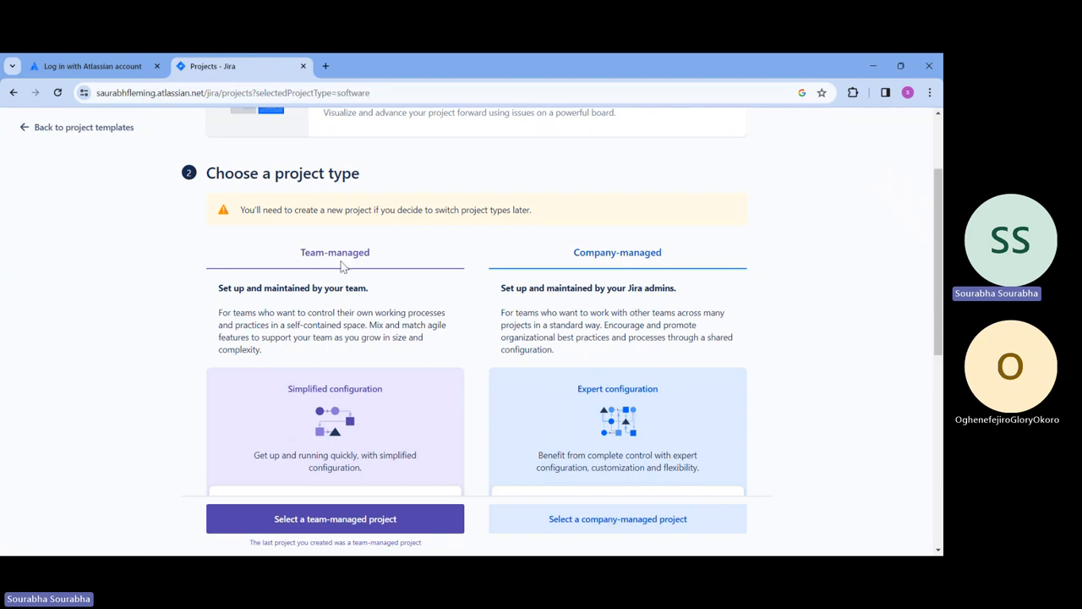
pyautogui.scroll(-6, 374, 295)
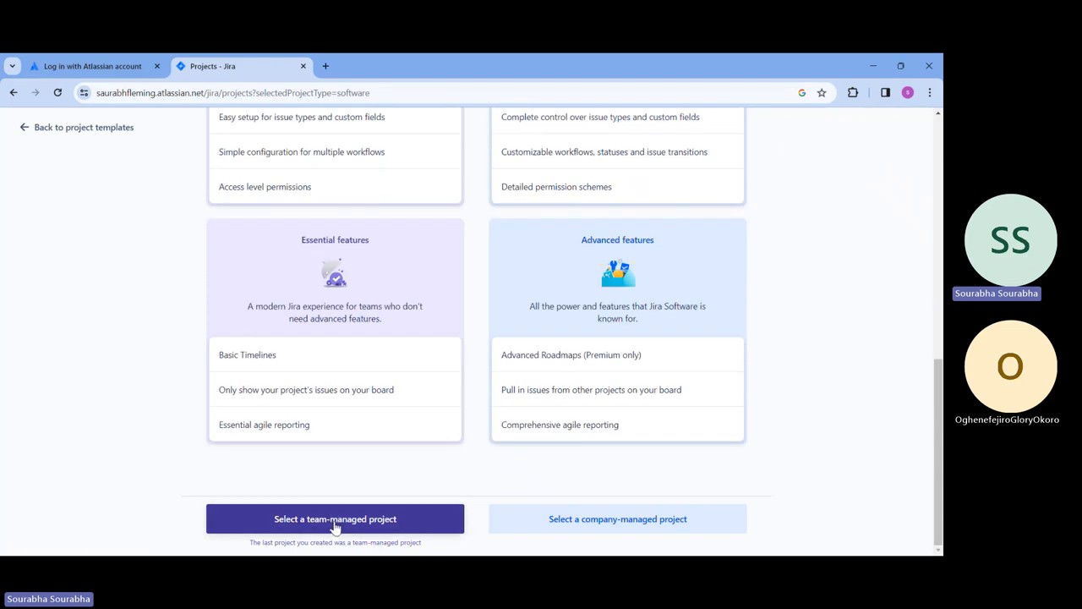
pyautogui.click(335, 523)
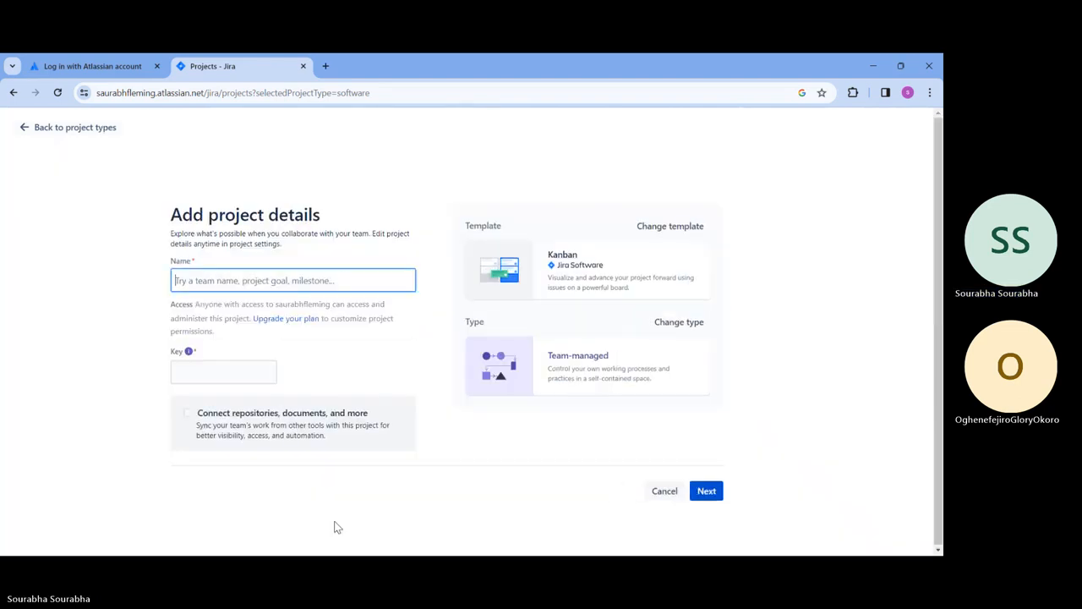
# Step: Name the project 'Fleming Project Mgmt 2023', keep the key FPM2, and create it
pyautogui.click(347, 286)
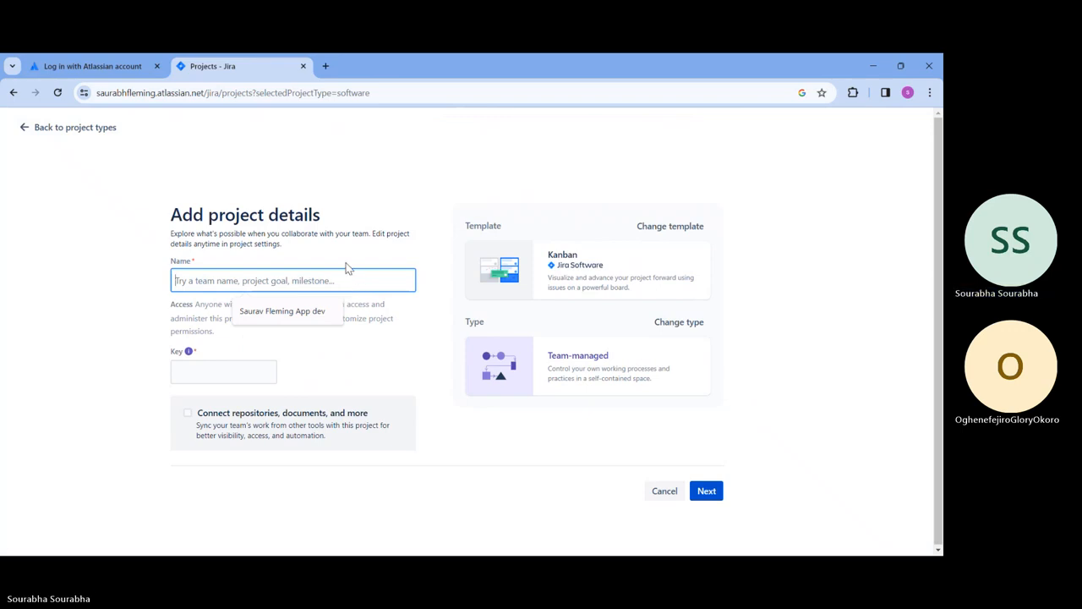
pyautogui.write('Fleming')
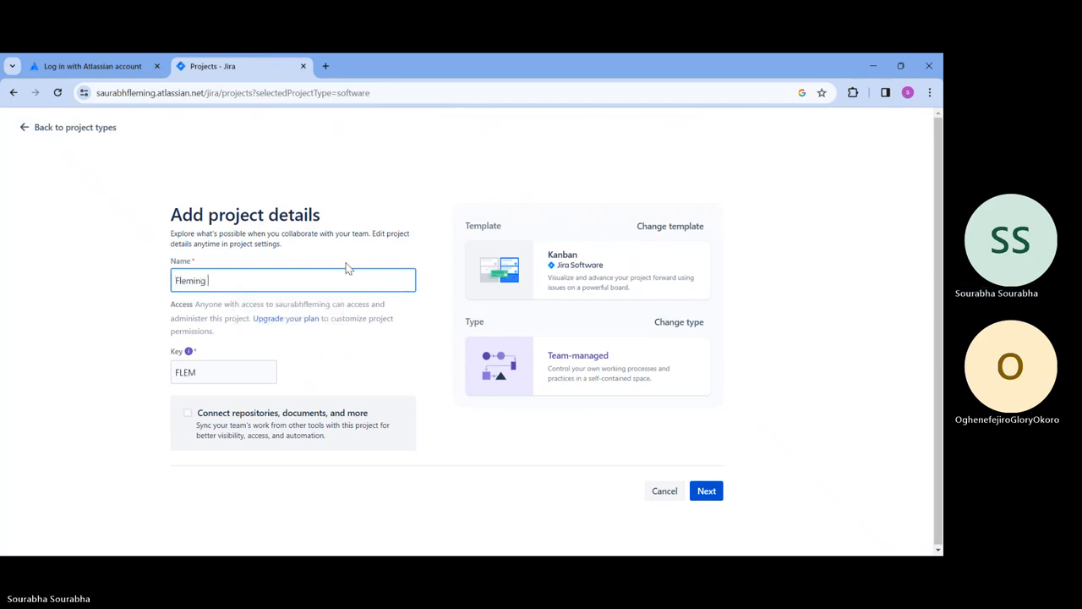
pyautogui.write(' Project')
pyautogui.write('Mgmt ')
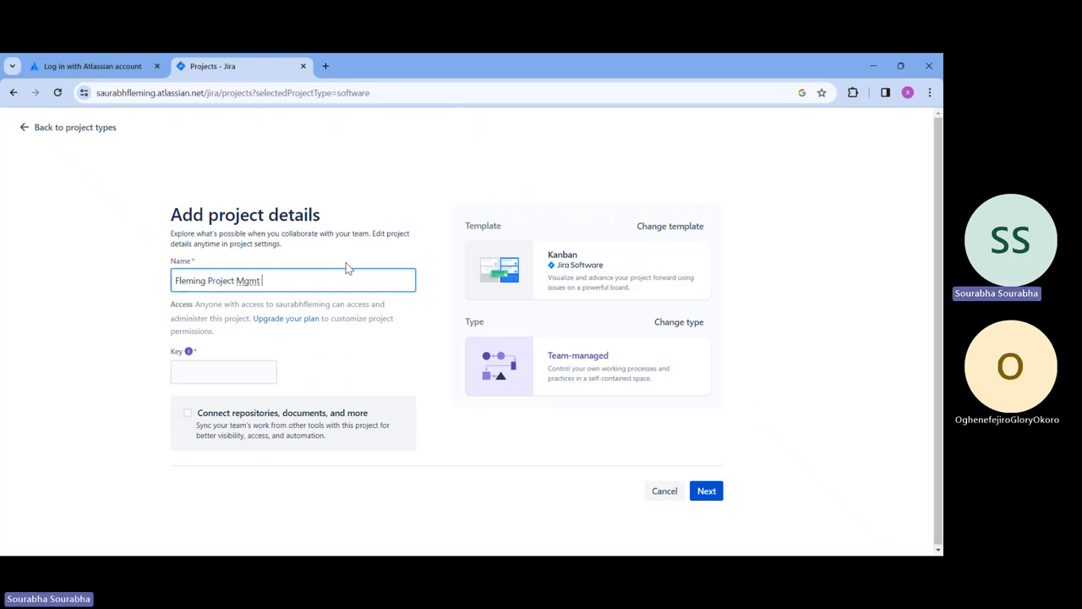
pyautogui.write('2023')
pyautogui.click(364, 225)
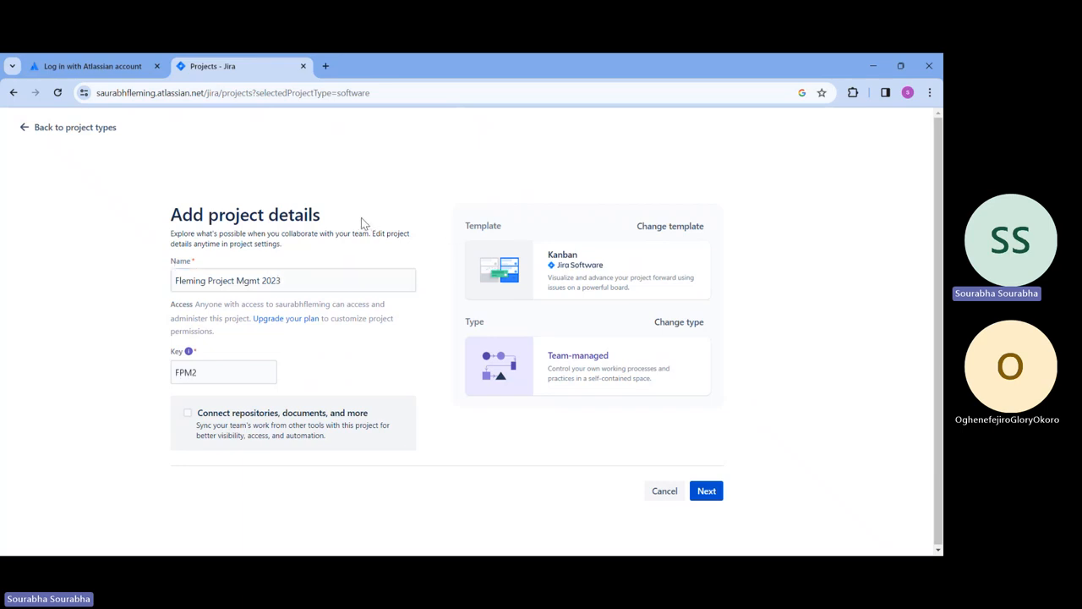
pyautogui.click(205, 378)
pyautogui.click(381, 380)
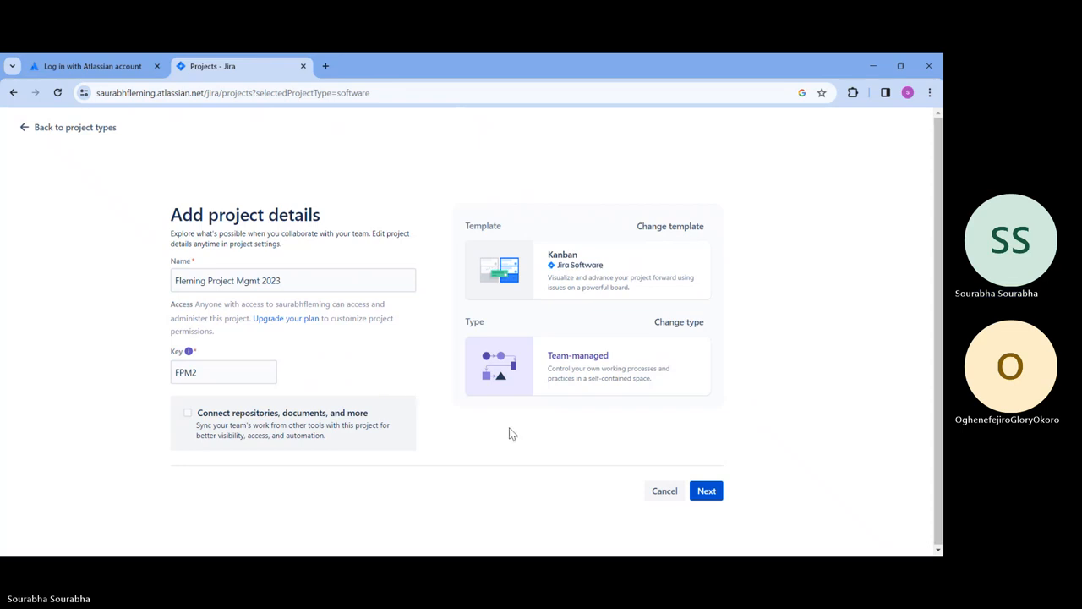
pyautogui.click(718, 499)
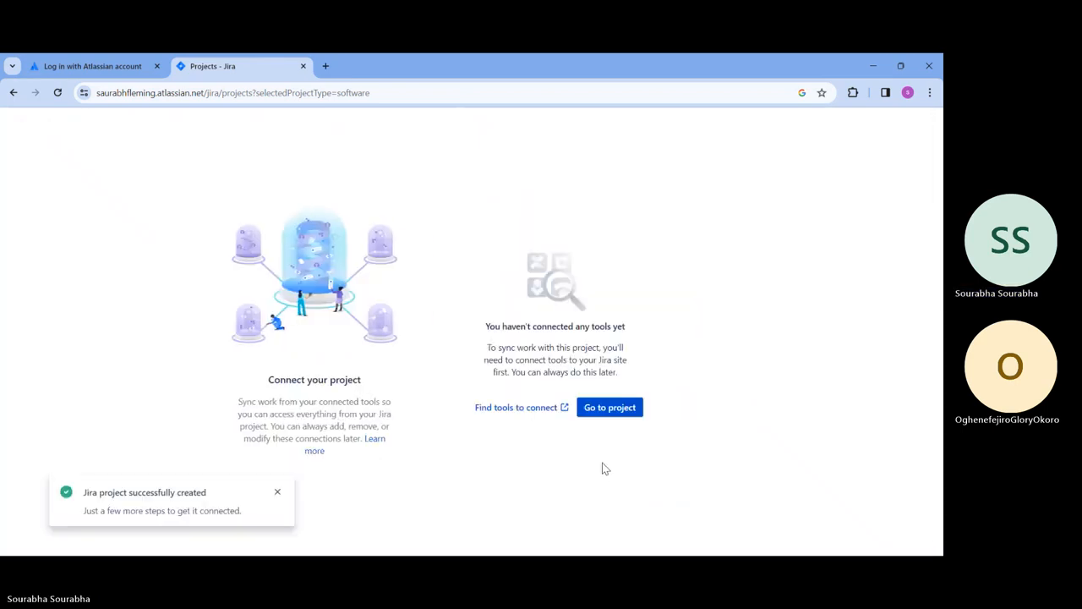
# Step: Go to the new Fleming Project Mgmt 2023 project's FPM2 board
pyautogui.click(616, 409)
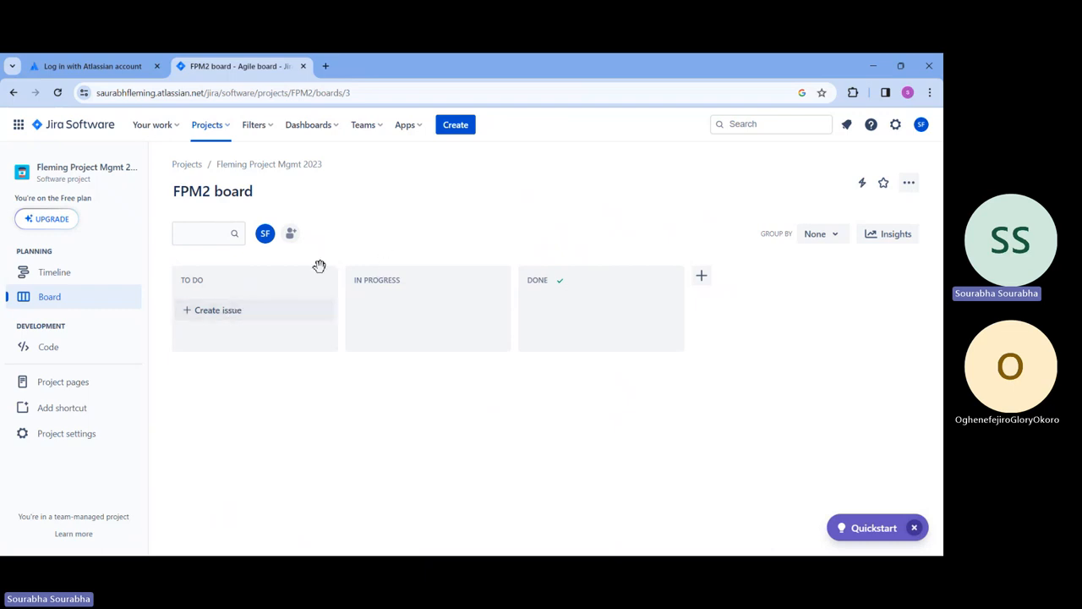
# Step: Create To Do issues 'Design - Front End' (FPM2-1) and 'Design - Back end' (FPM2-2)
pyautogui.click(237, 310)
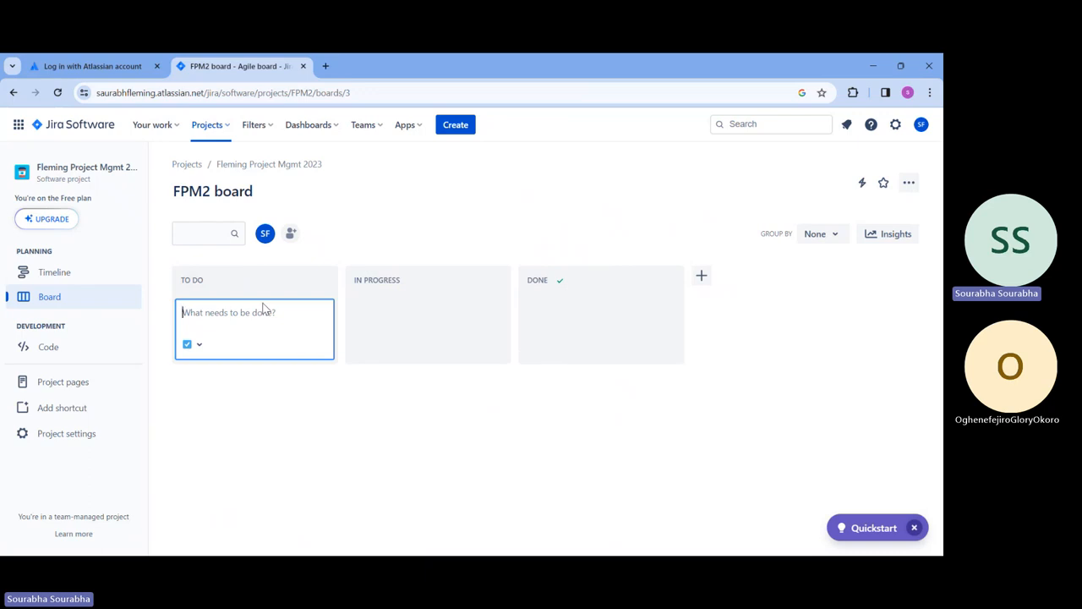
pyautogui.write('In')
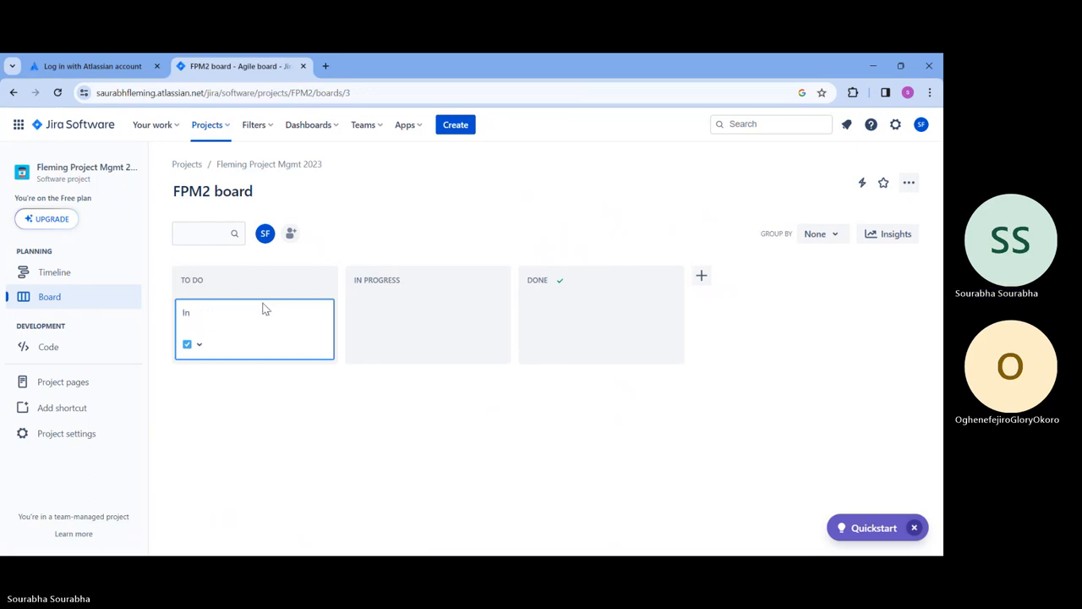
pyautogui.press('BackSpace')
pyautogui.press('BackSpace')
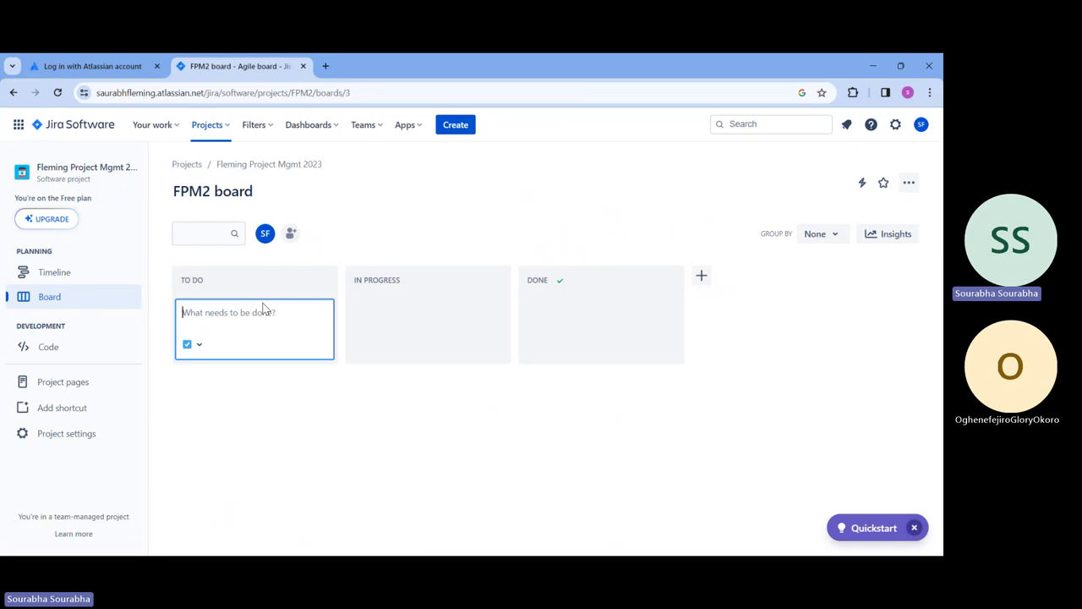
pyautogui.write('Design - Front End')
pyautogui.press('Return')
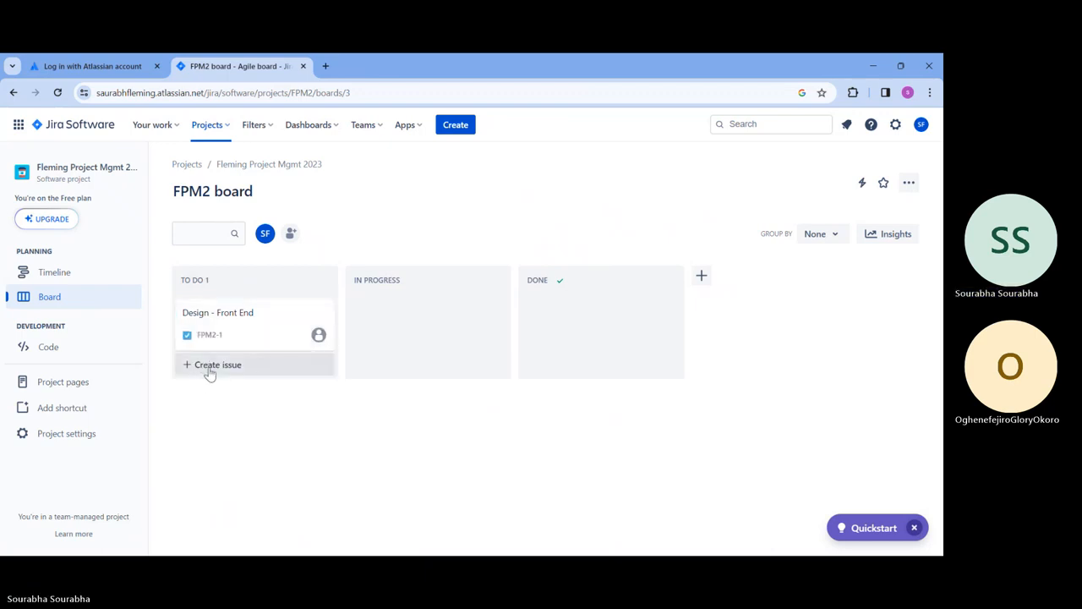
pyautogui.click(209, 370)
pyautogui.write('Design')
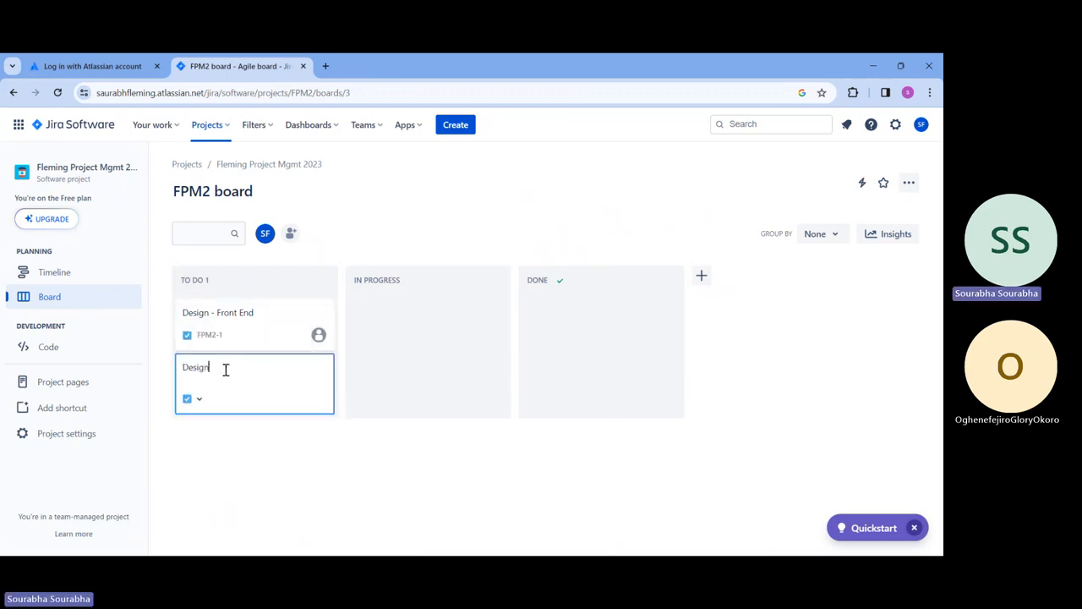
pyautogui.write(' - Back end')
pyautogui.press('Return')
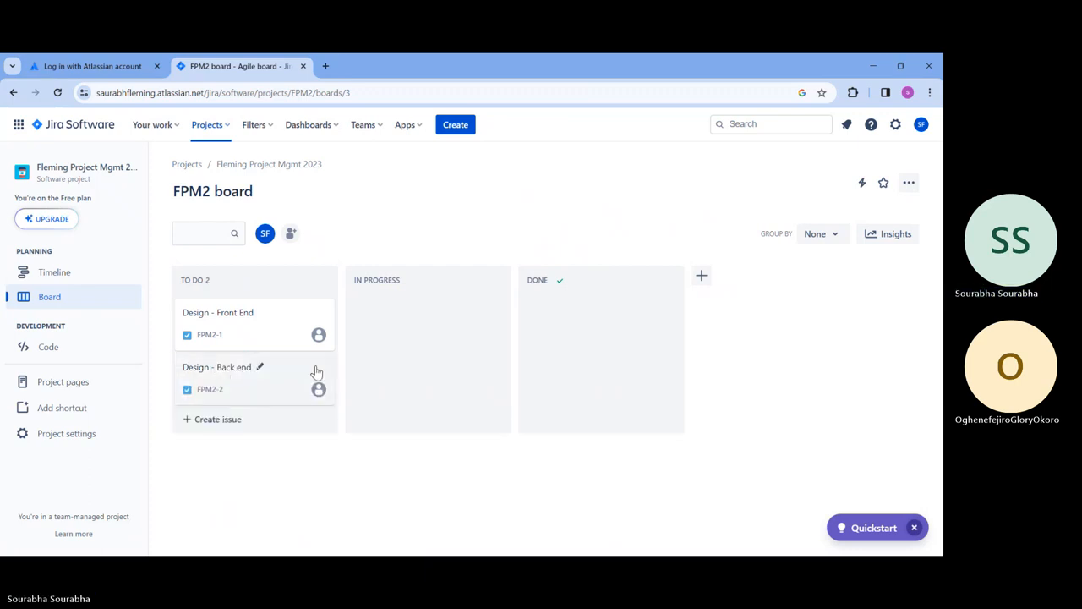
# Step: Bring up the full-size Create issue form, dismissing the multitasking tip
pyautogui.click(457, 126)
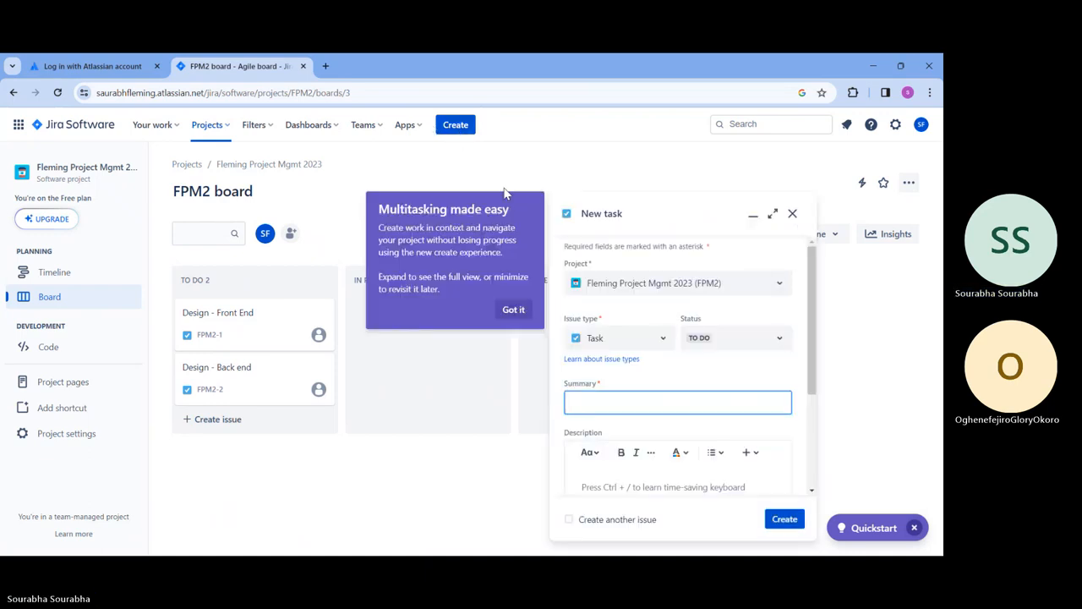
pyautogui.click(512, 311)
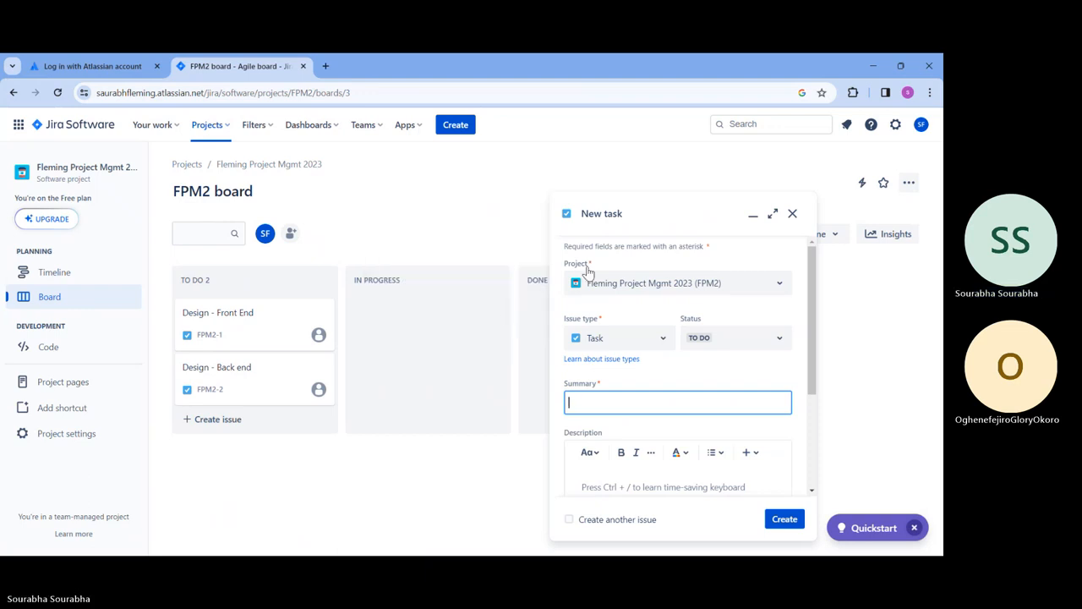
pyautogui.click(772, 217)
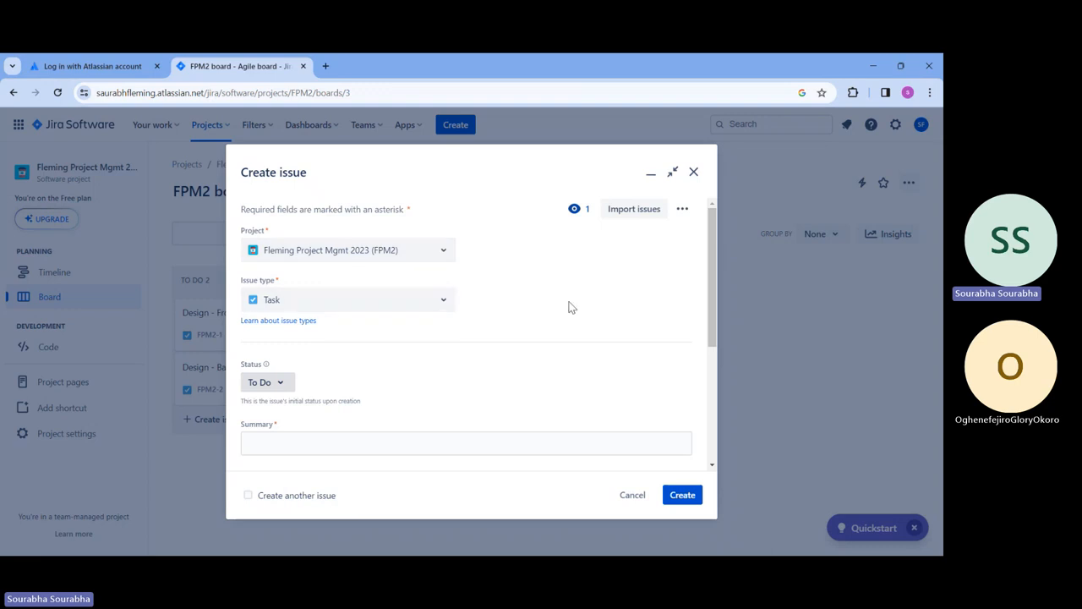
pyautogui.scroll(-2, 567, 304)
pyautogui.scroll(1, 336, 251)
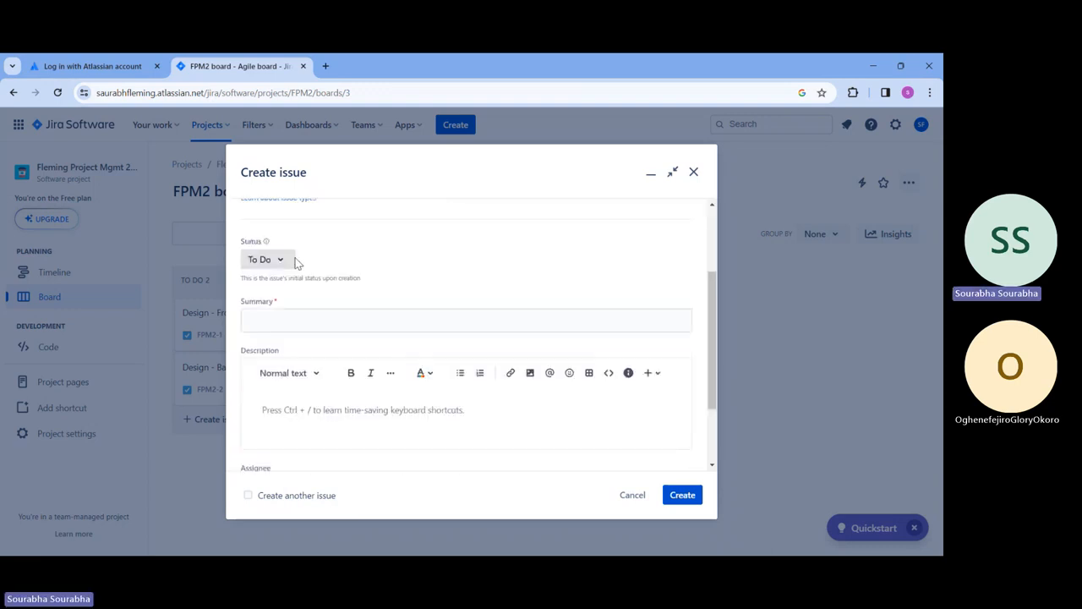
pyautogui.click(279, 260)
pyautogui.click(449, 270)
# Step: Create task 'Development - Front End' with a description saying design is done and a file is attached
pyautogui.click(394, 317)
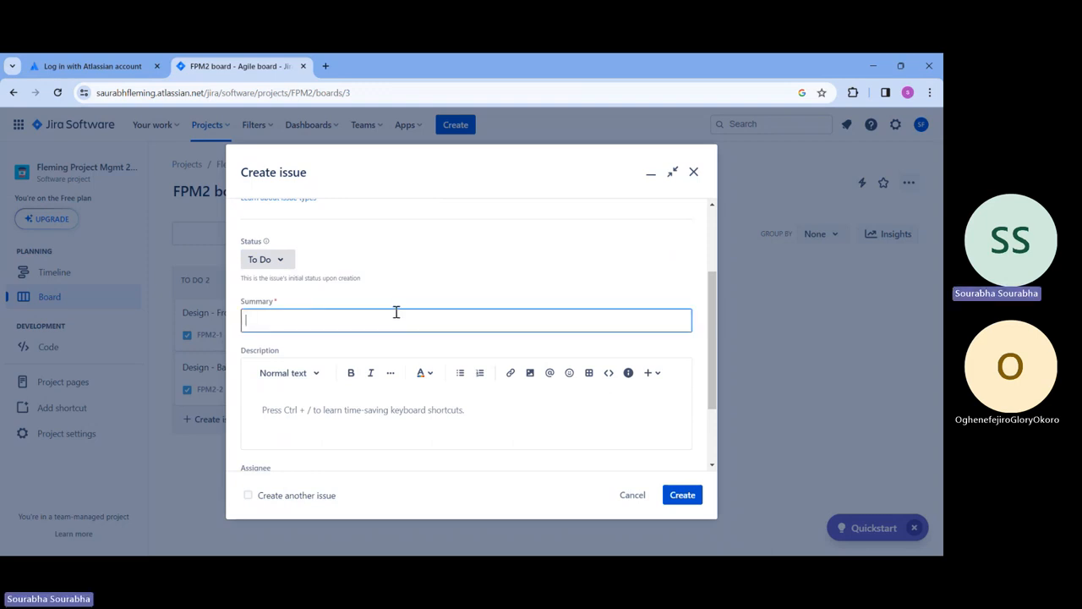
pyautogui.write('Developme')
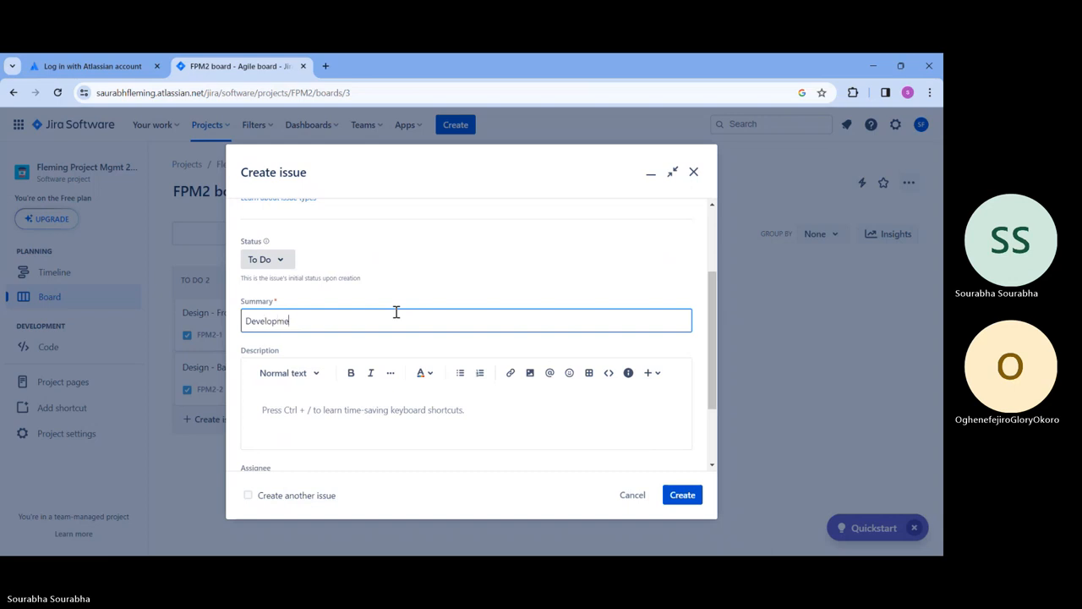
pyautogui.write('nt - Front End')
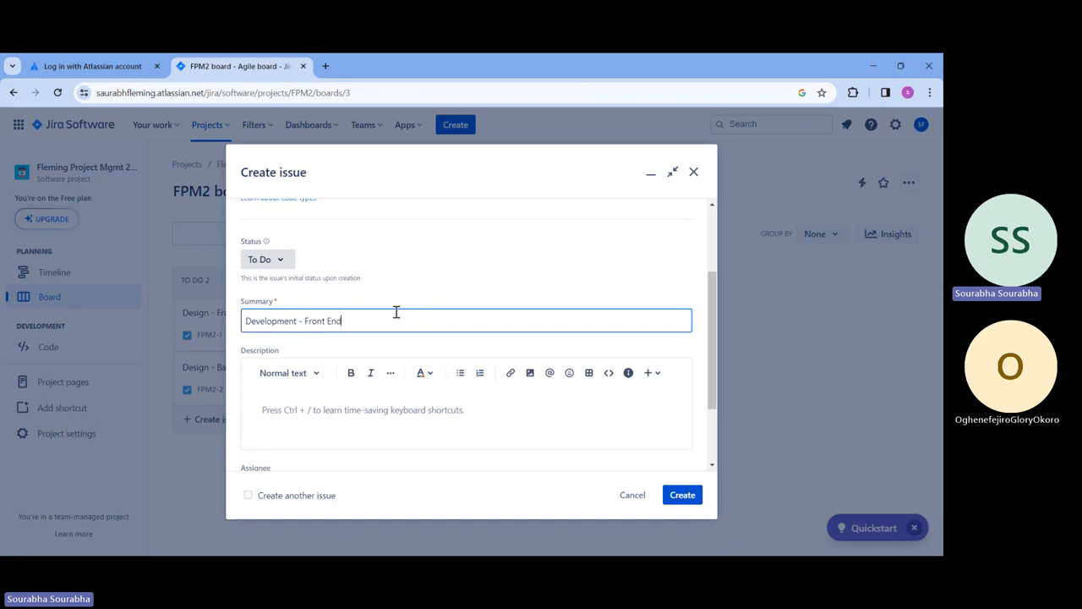
pyautogui.click(312, 405)
pyautogui.scroll(-2, 394, 392)
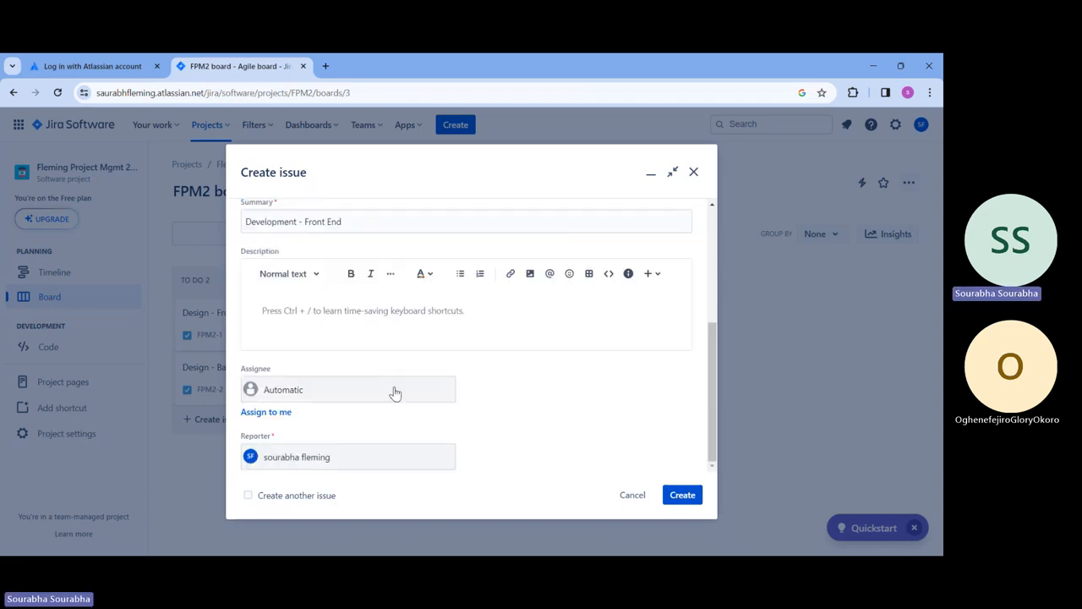
pyautogui.write('We hav')
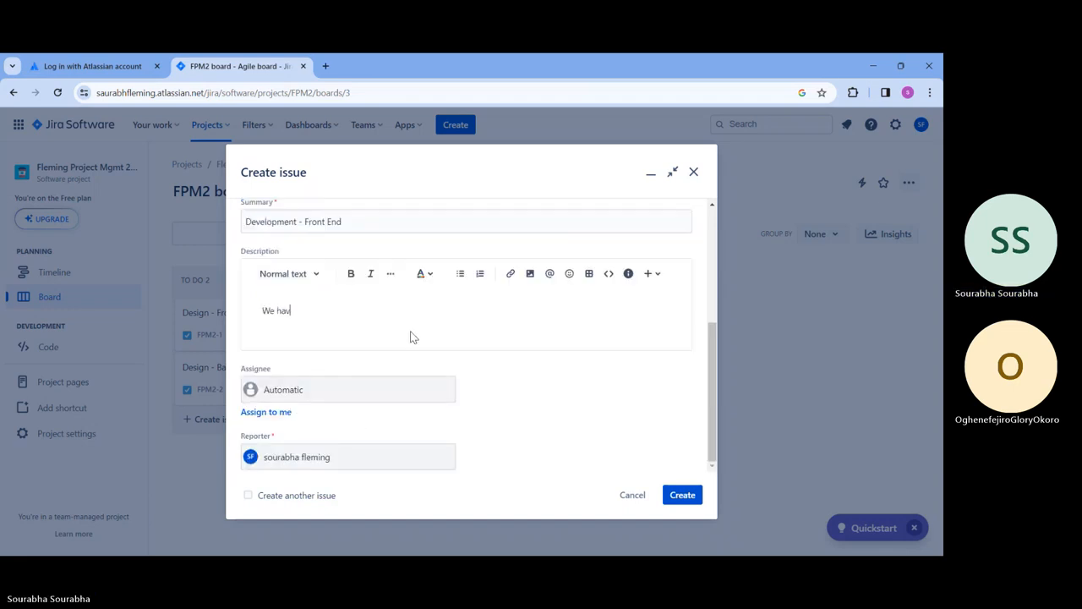
pyautogui.write('e to develop the project')
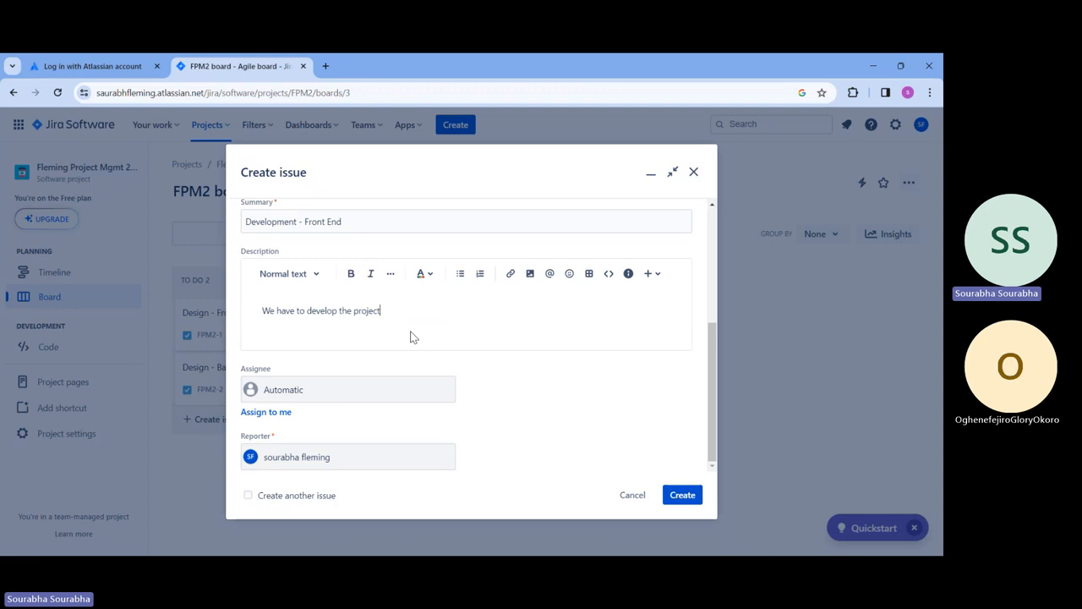
pyautogui.write(' - design is already done.')
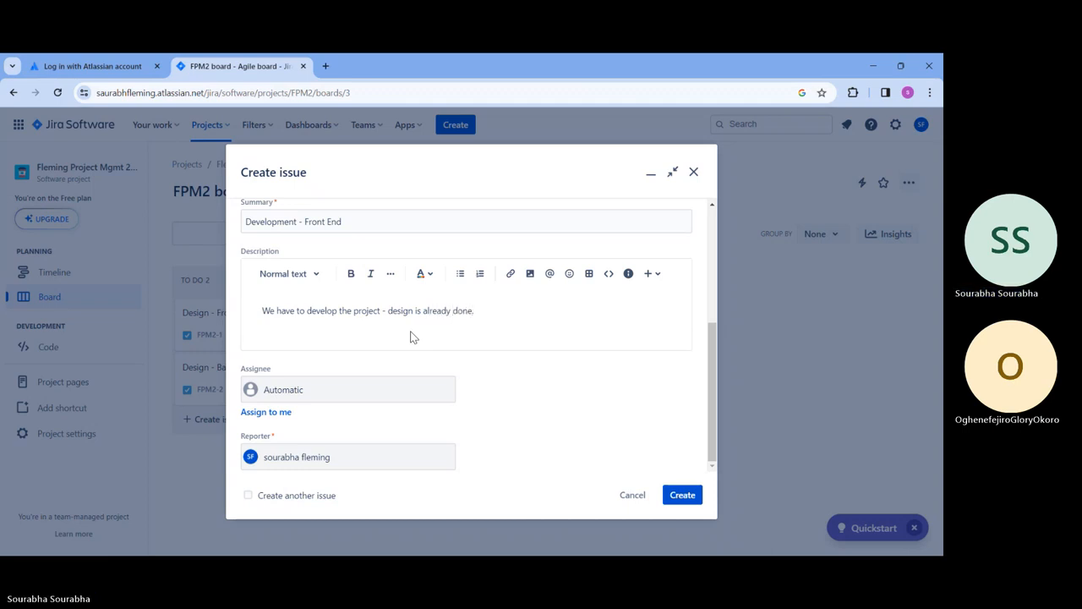
pyautogui.write(' File is a')
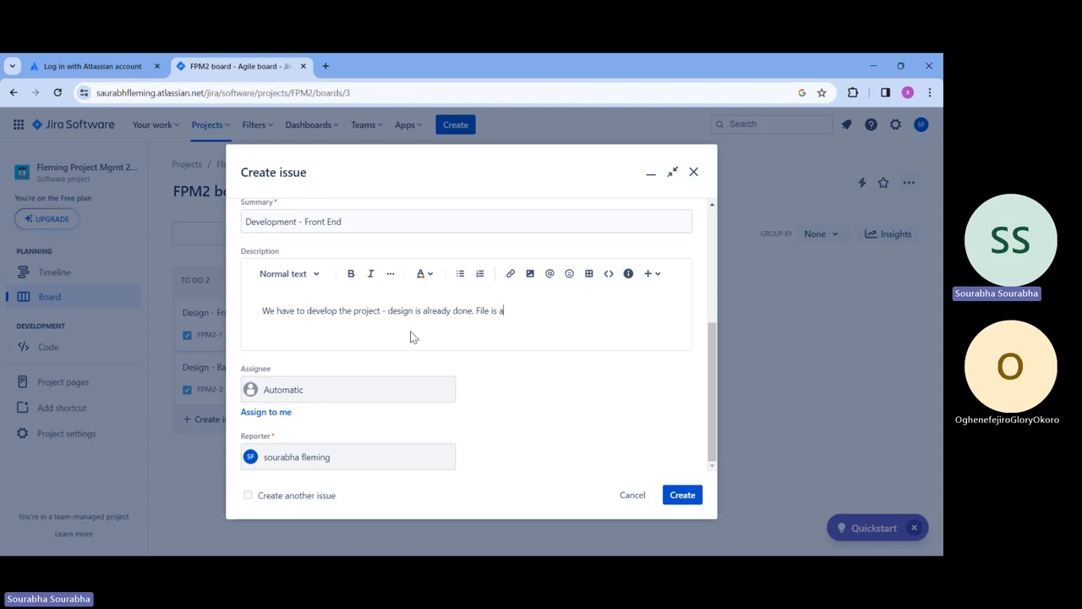
pyautogui.write('ttached.')
pyautogui.click(690, 500)
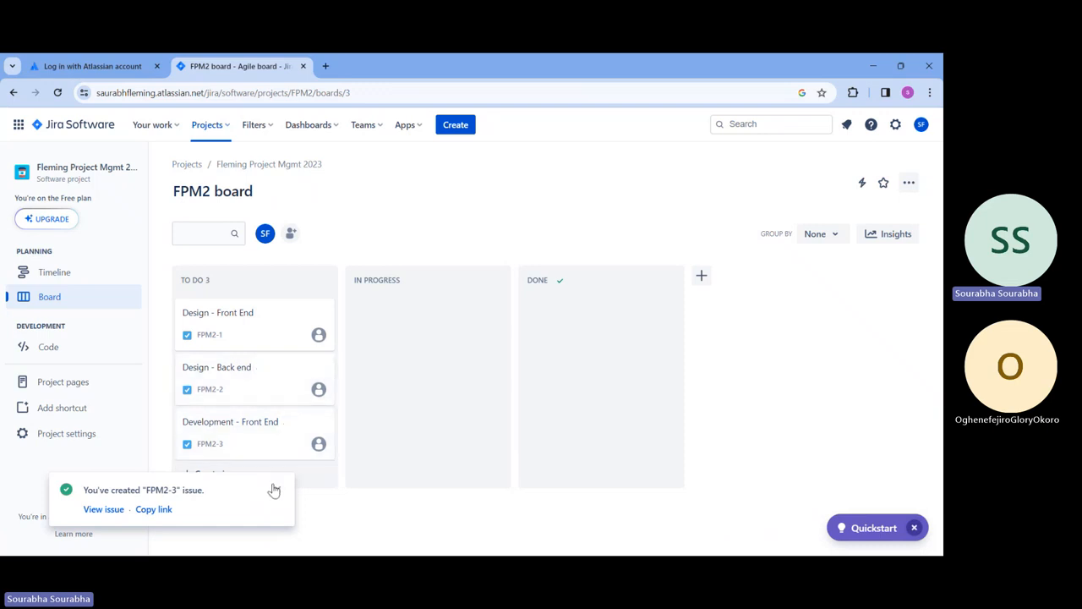
# Step: Start a new issue with the summary 'Development - Back End'
pyautogui.click(454, 134)
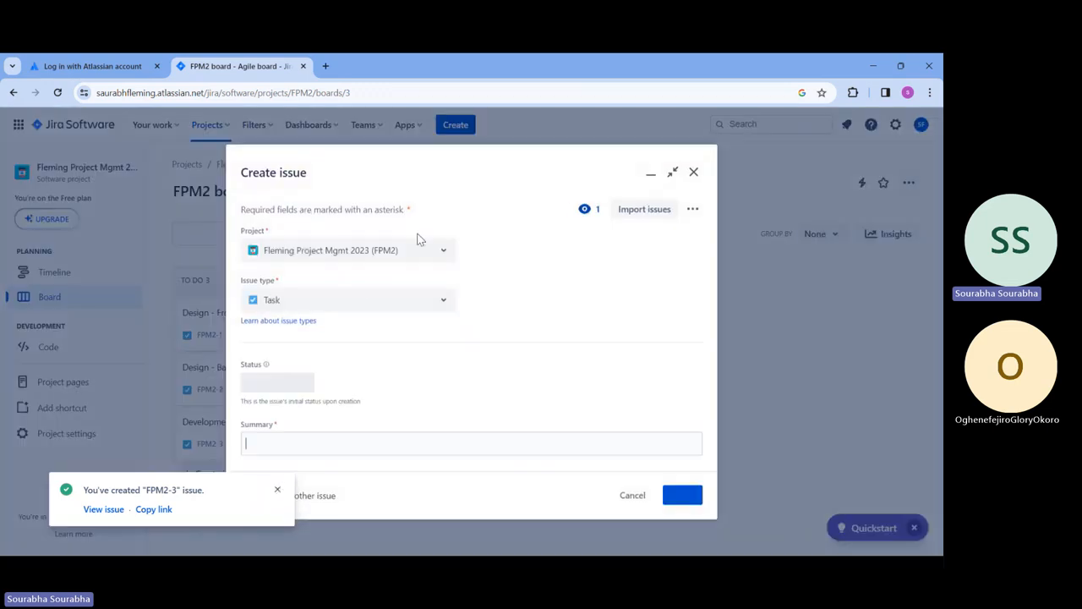
pyautogui.write('Deve')
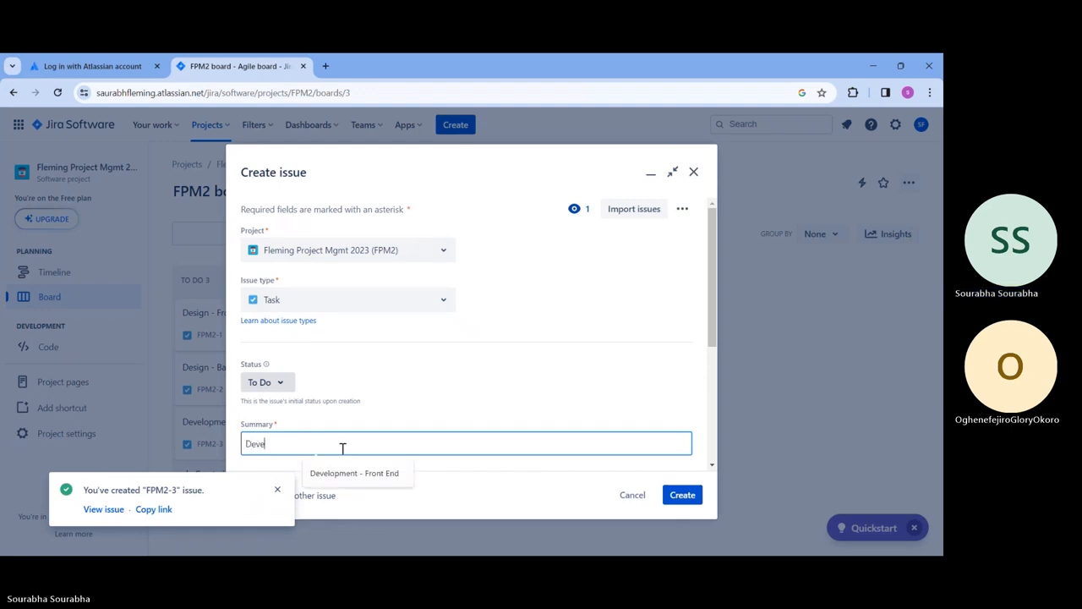
pyautogui.click(332, 473)
pyautogui.doubleClick(309, 442)
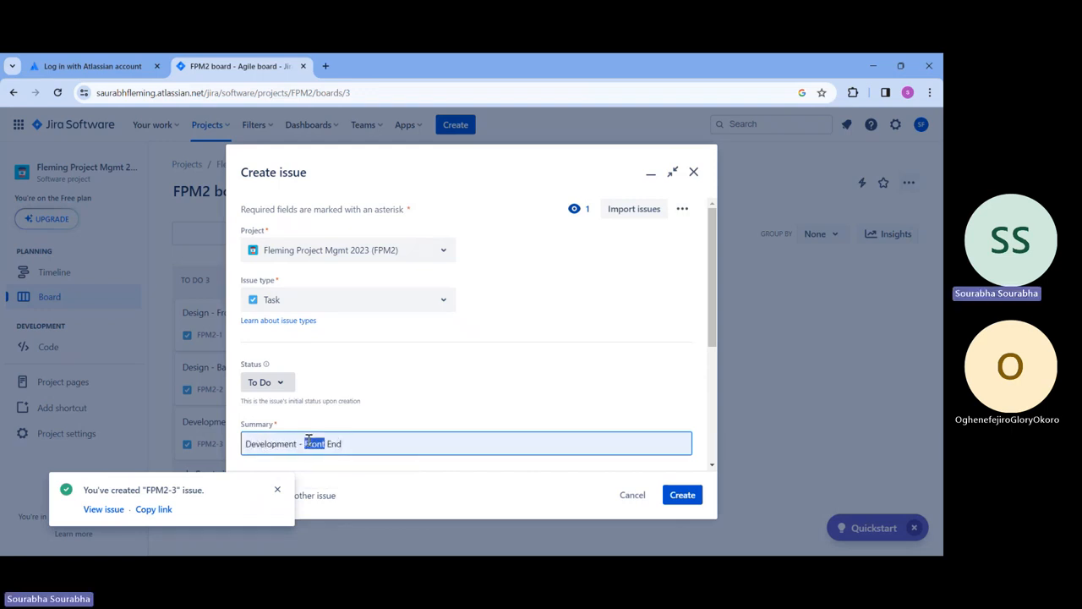
pyautogui.write('Back')
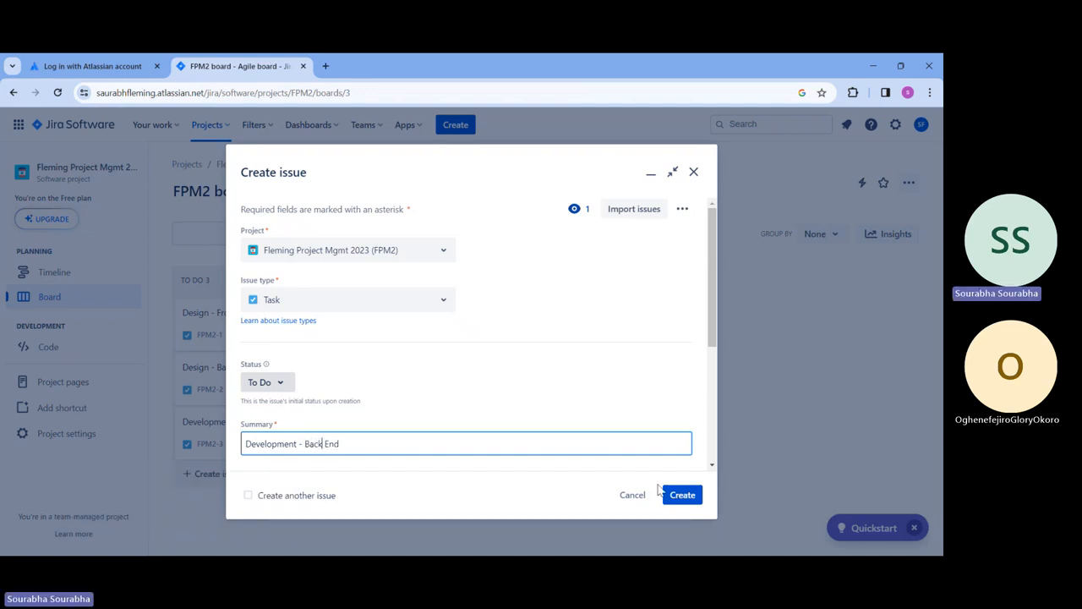
# Step: Describe it as 'API Development, server setup etc' and create it as FPM2-4
pyautogui.scroll(-2, 575, 414)
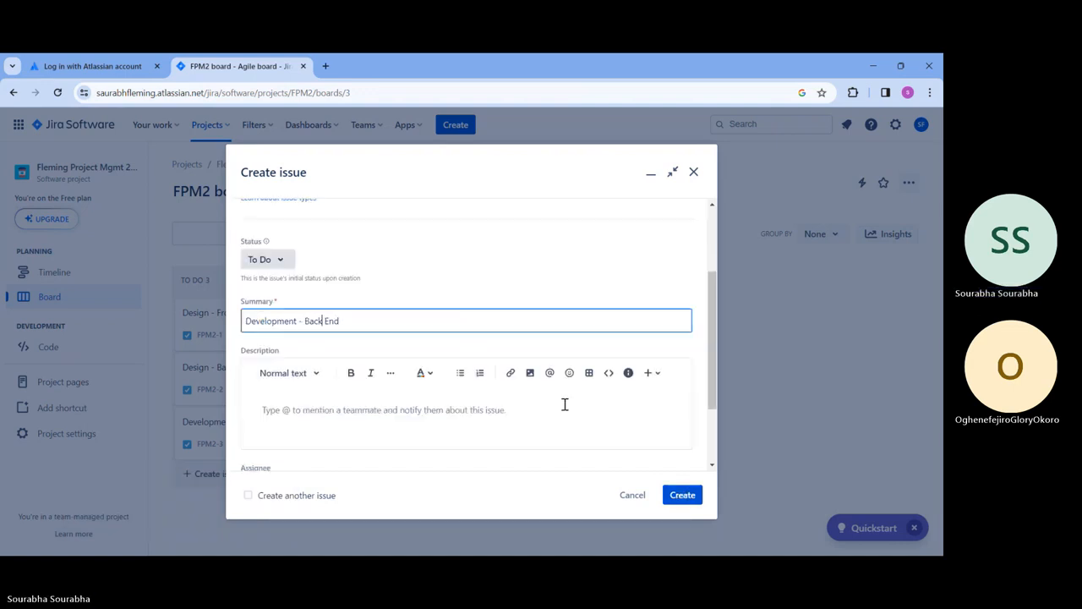
pyautogui.click(446, 421)
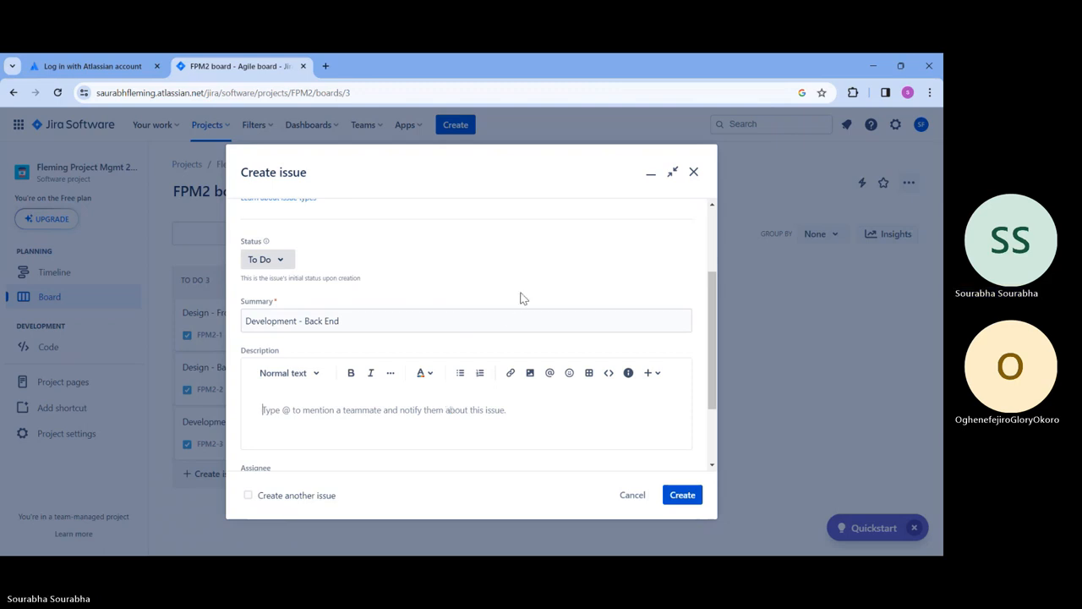
pyautogui.scroll(-1, 536, 269)
pyautogui.scroll(-1, 536, 264)
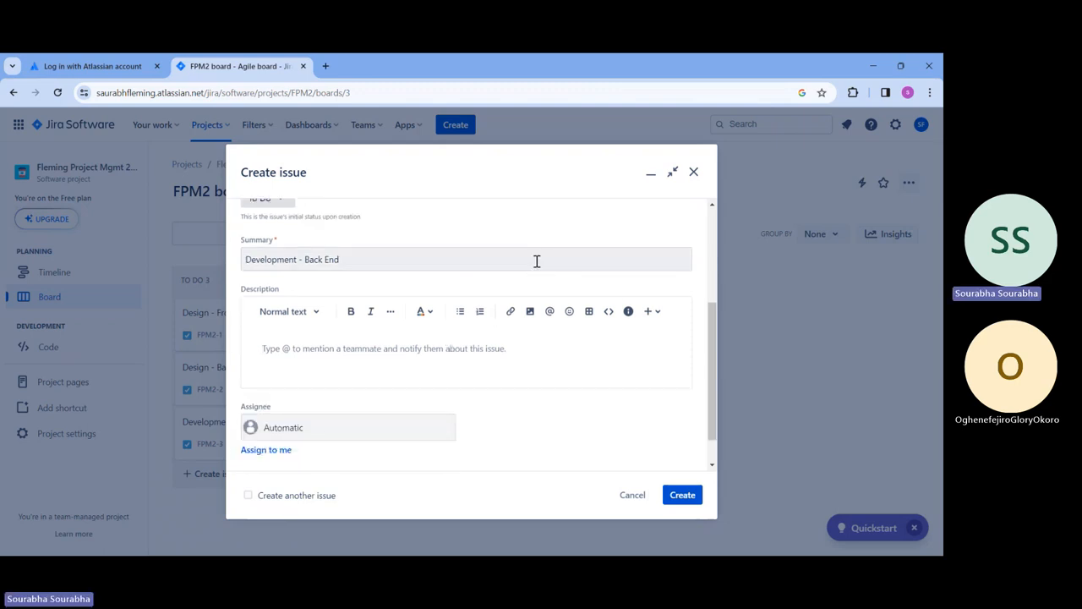
pyautogui.write('API De')
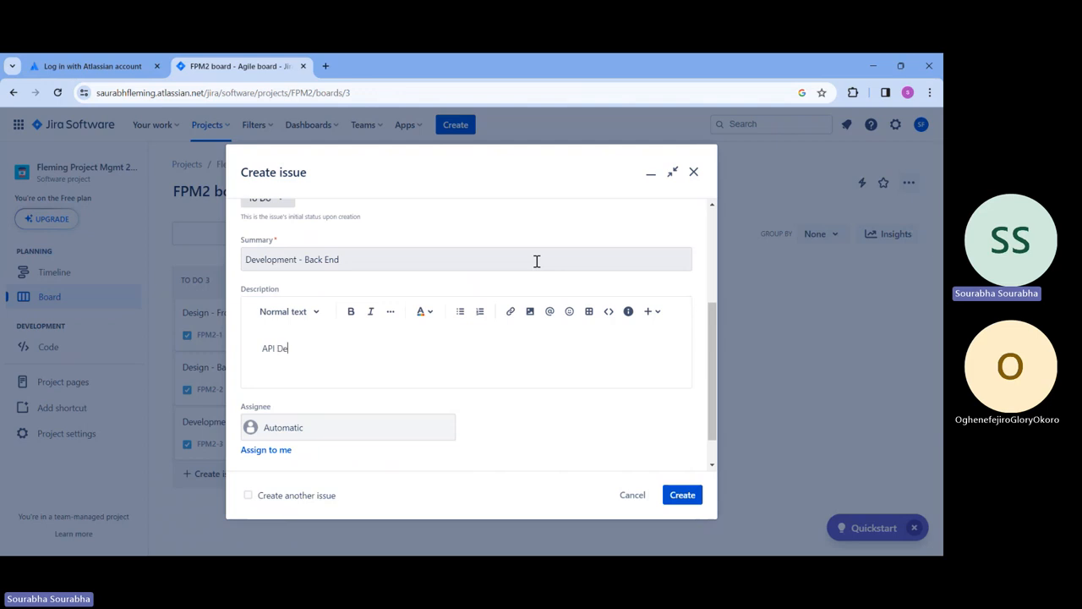
pyautogui.write('velopm')
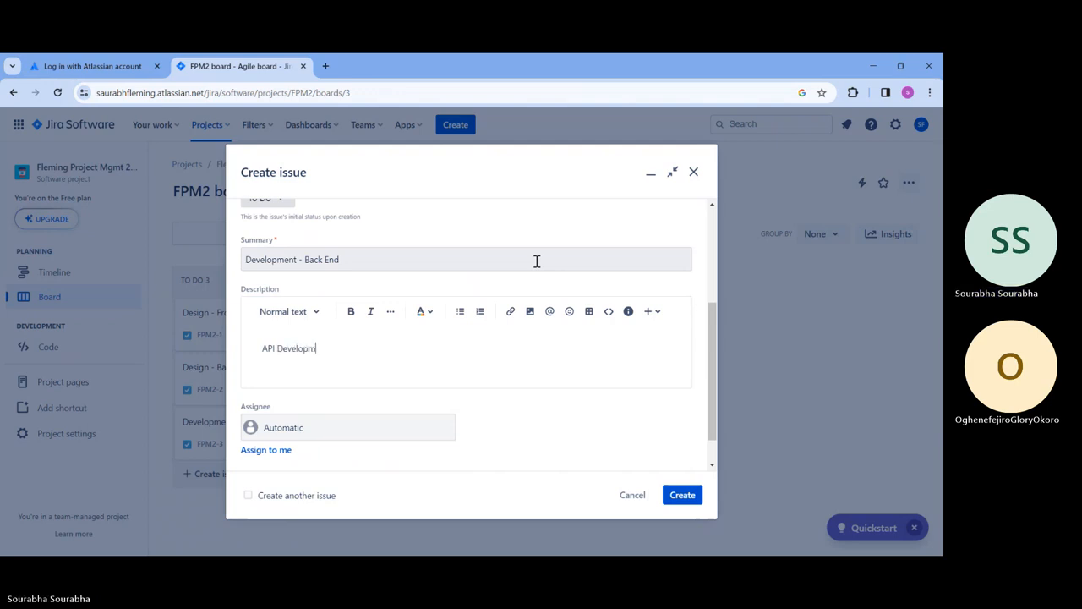
pyautogui.write('ent, server setup etc')
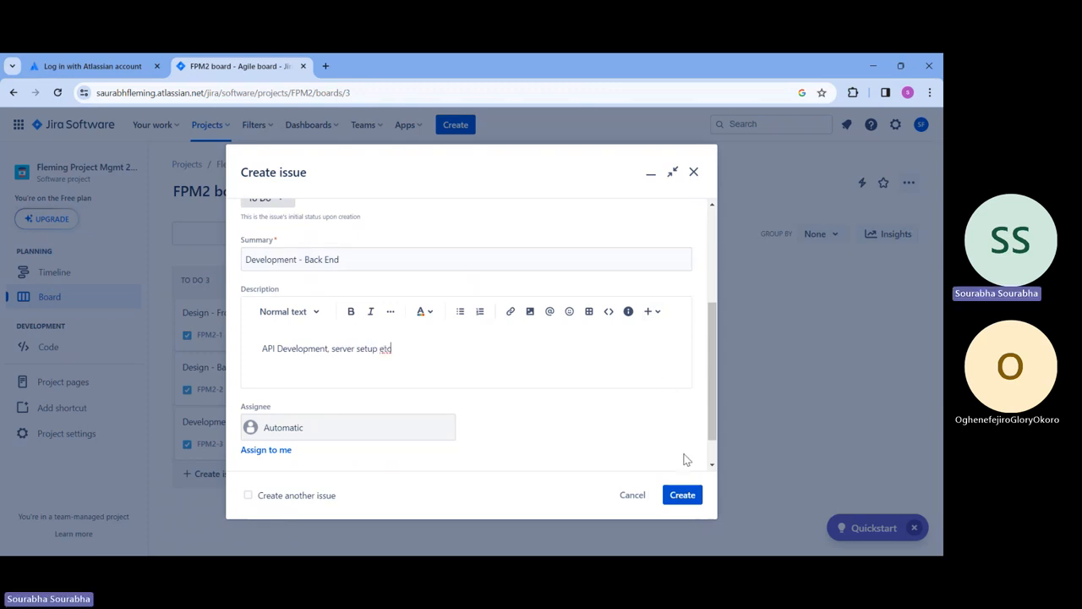
pyautogui.click(685, 496)
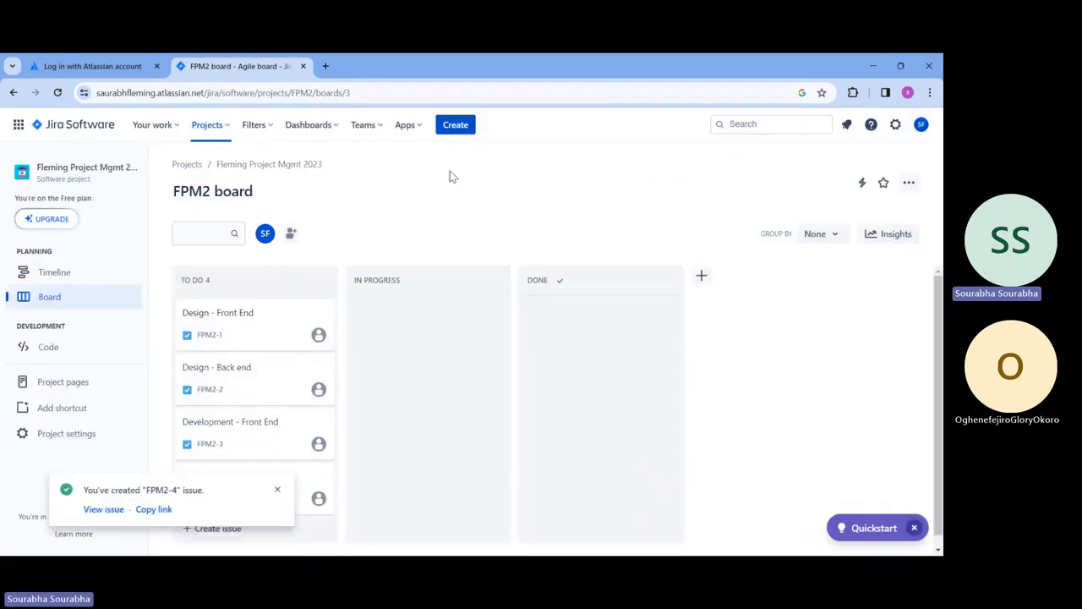
# Step: Add a To Do issue named 'Testing - phase 1'
pyautogui.scroll(-1, 246, 381)
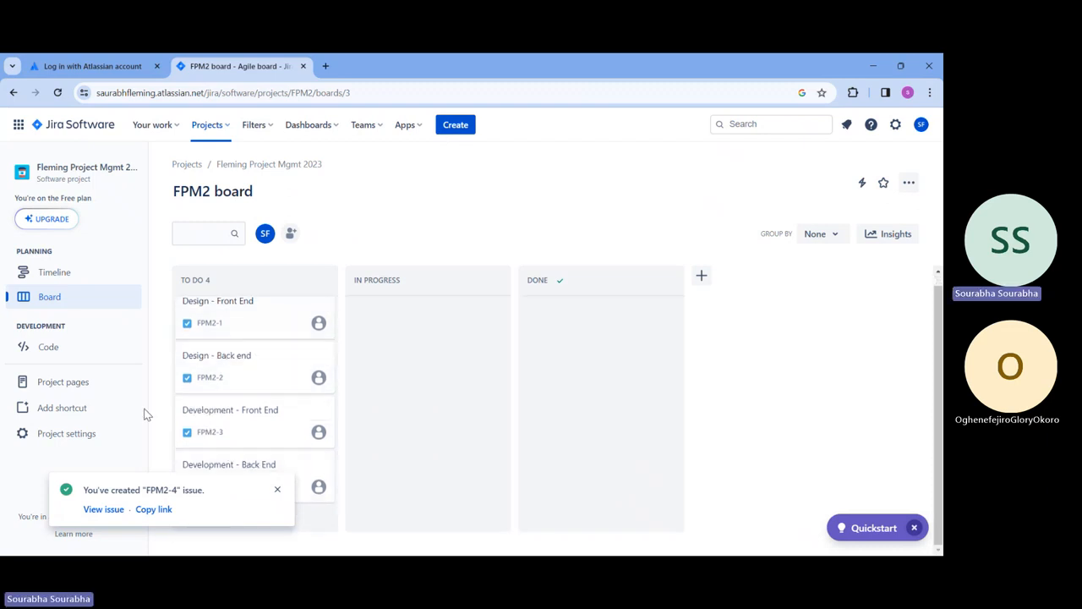
pyautogui.click(280, 489)
pyautogui.click(217, 517)
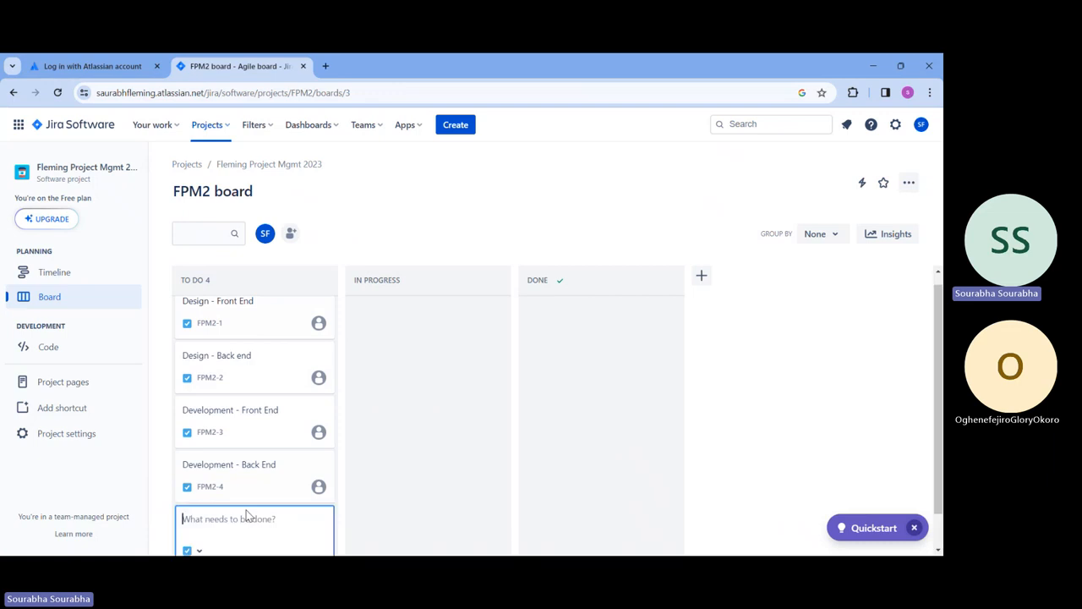
pyautogui.write('Test')
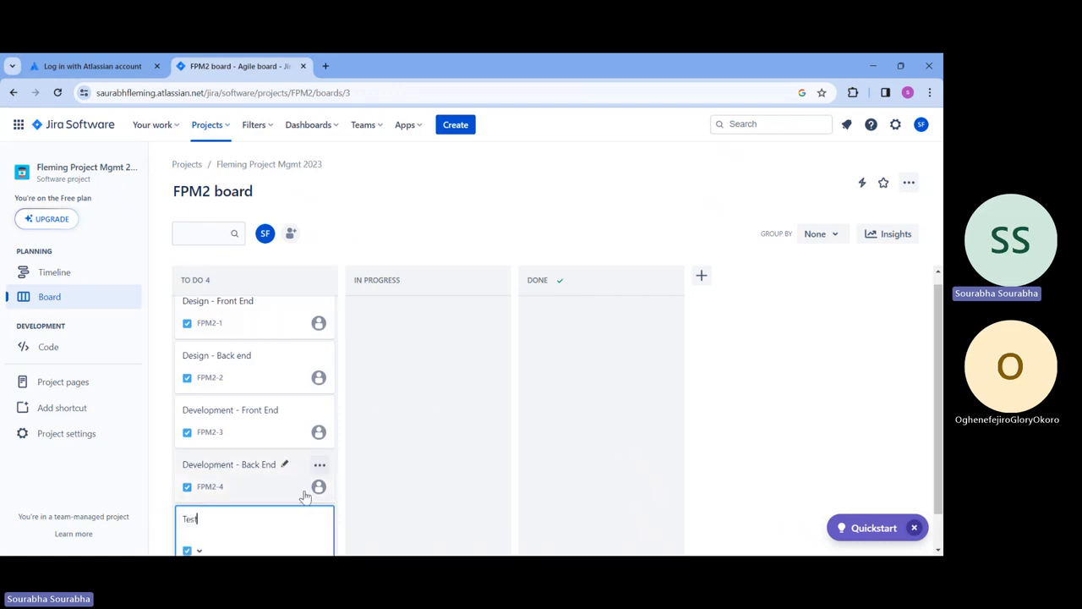
pyautogui.write('ing - ph')
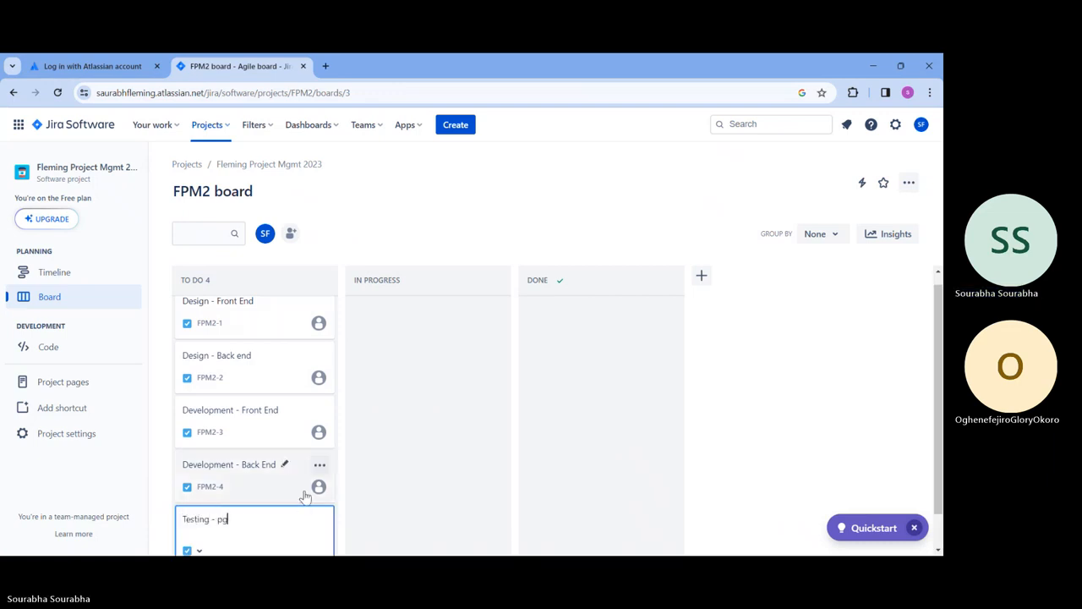
pyautogui.write('ase 1')
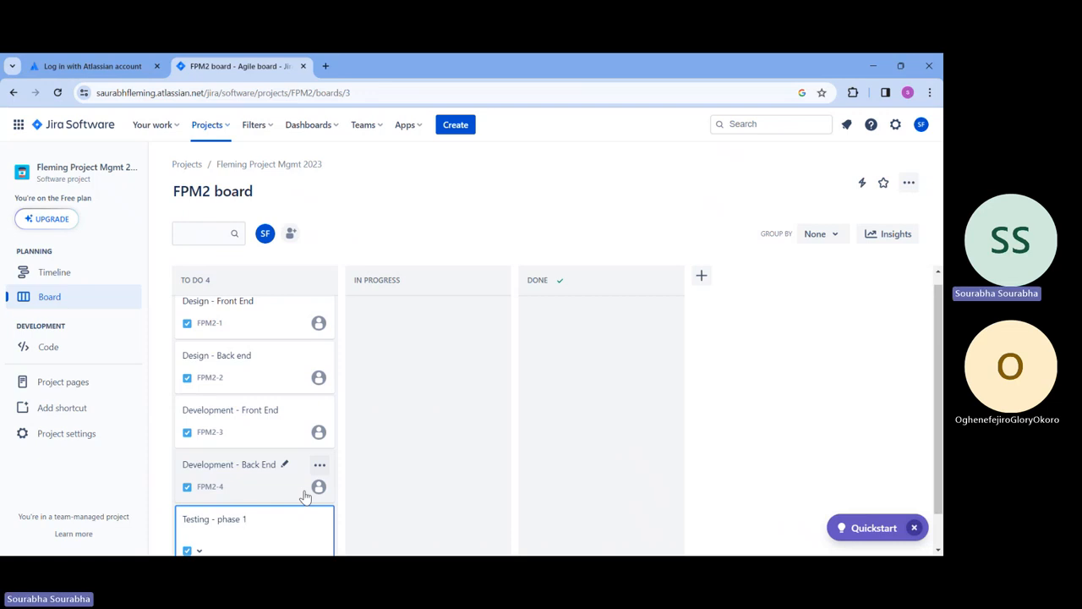
pyautogui.press('Return')
# Step: Add another To Do issue named 'Testing phase 2'
pyautogui.scroll(-1, 380, 429)
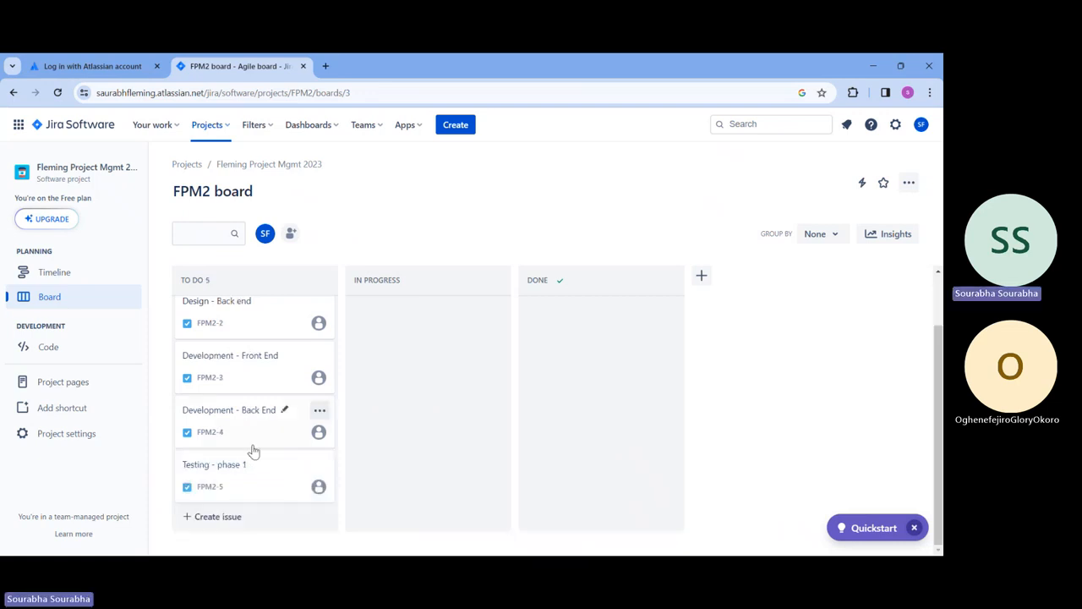
pyautogui.click(244, 521)
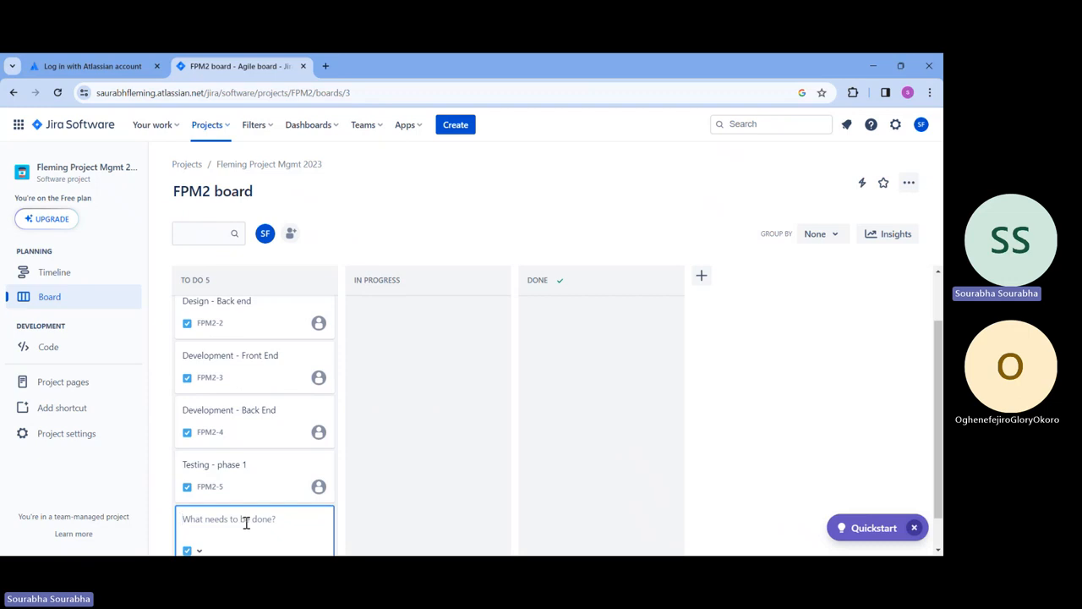
pyautogui.write('Testing ph')
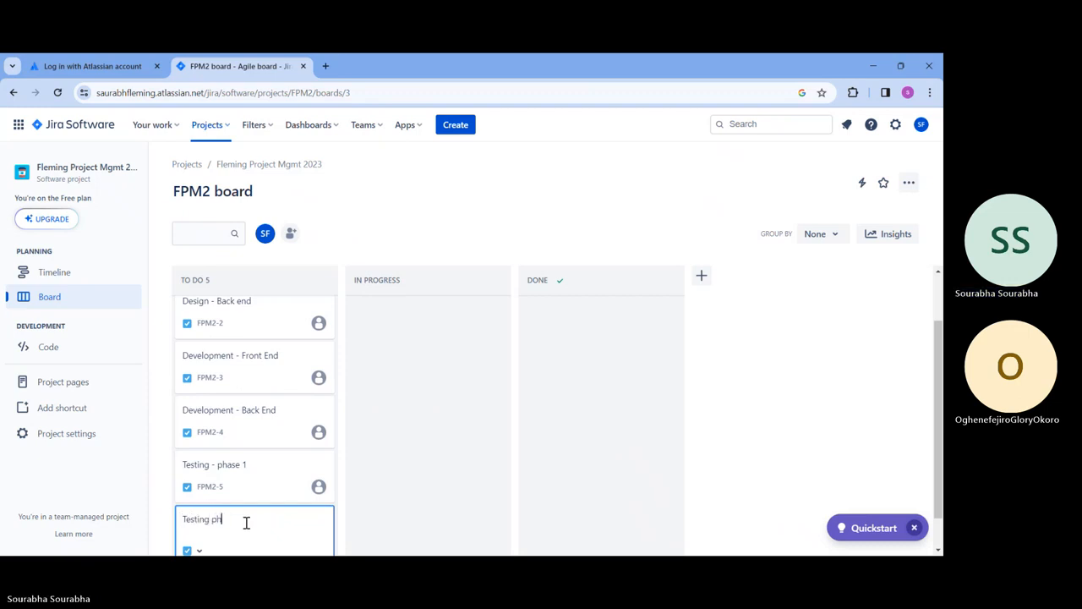
pyautogui.write('ase 2')
pyautogui.press('Return')
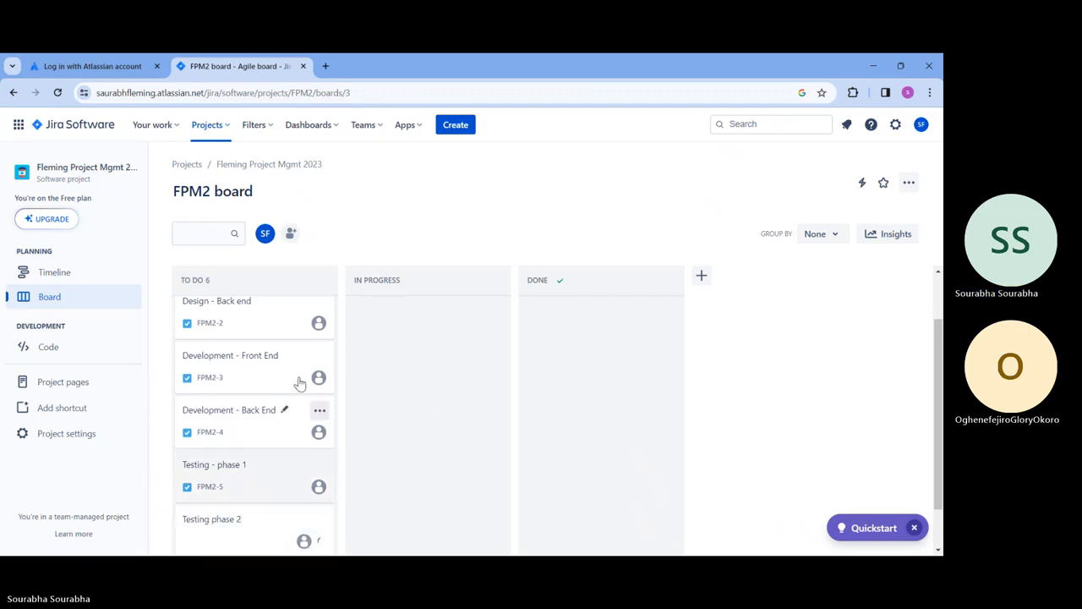
pyautogui.scroll(3, 216, 376)
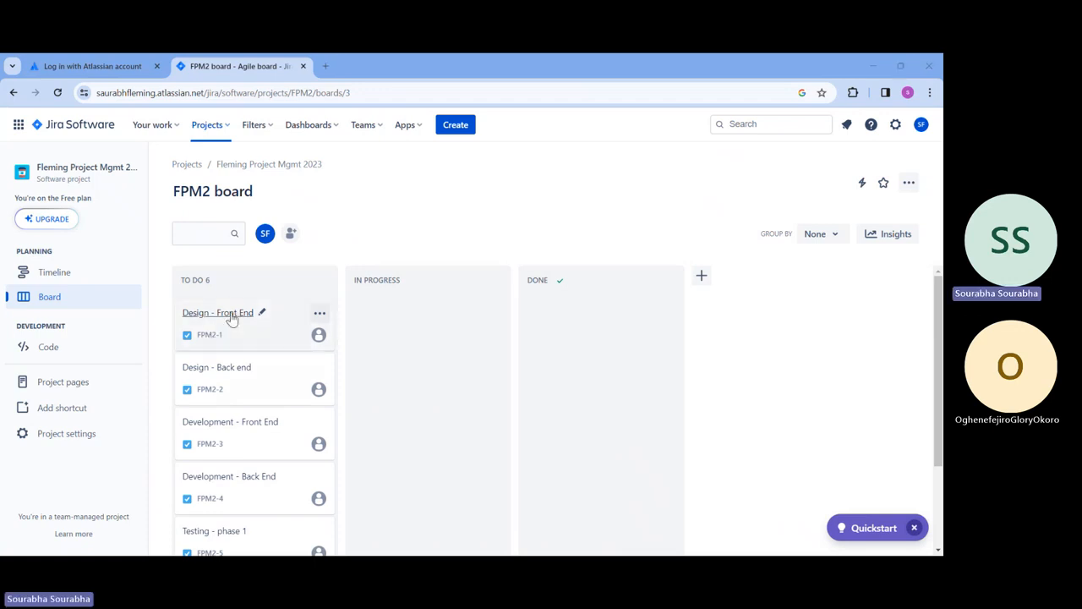
# Step: Open FPM2-1 Design - Front End and set its status to In Progress
pyautogui.click(232, 315)
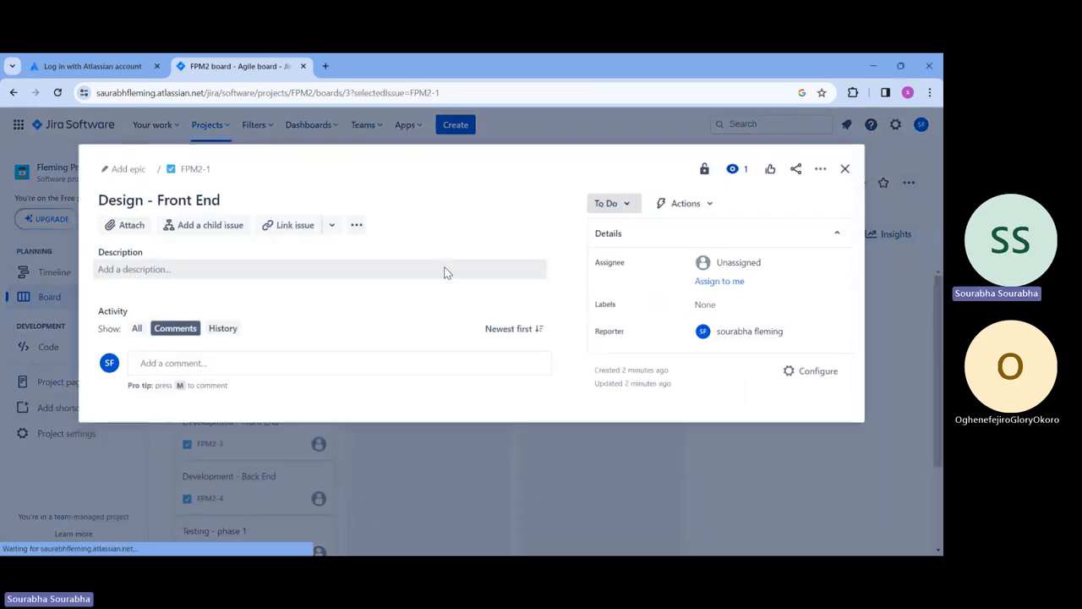
pyautogui.click(617, 203)
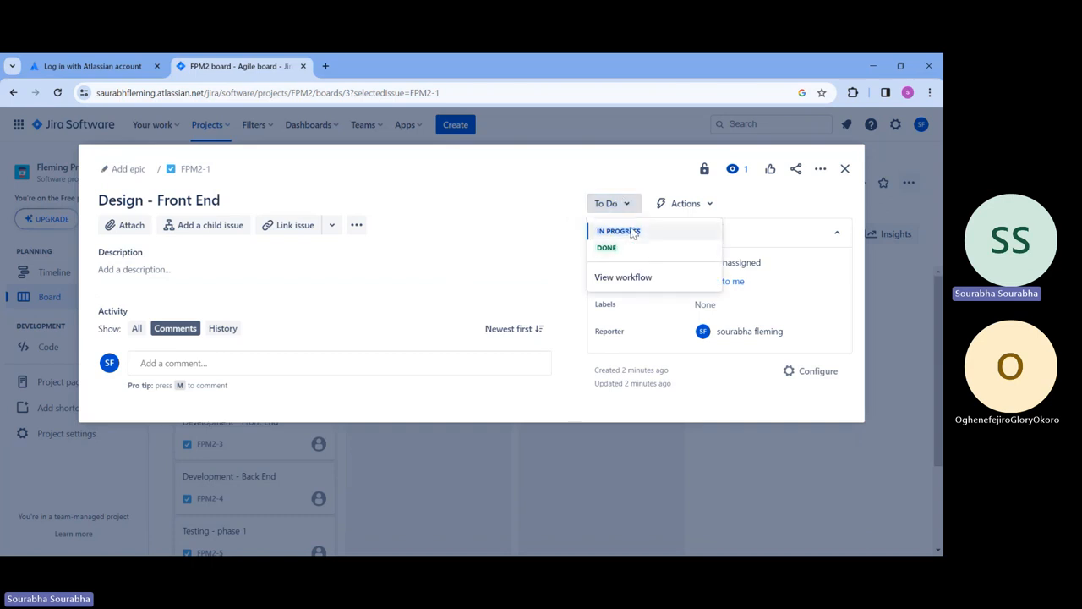
pyautogui.click(633, 233)
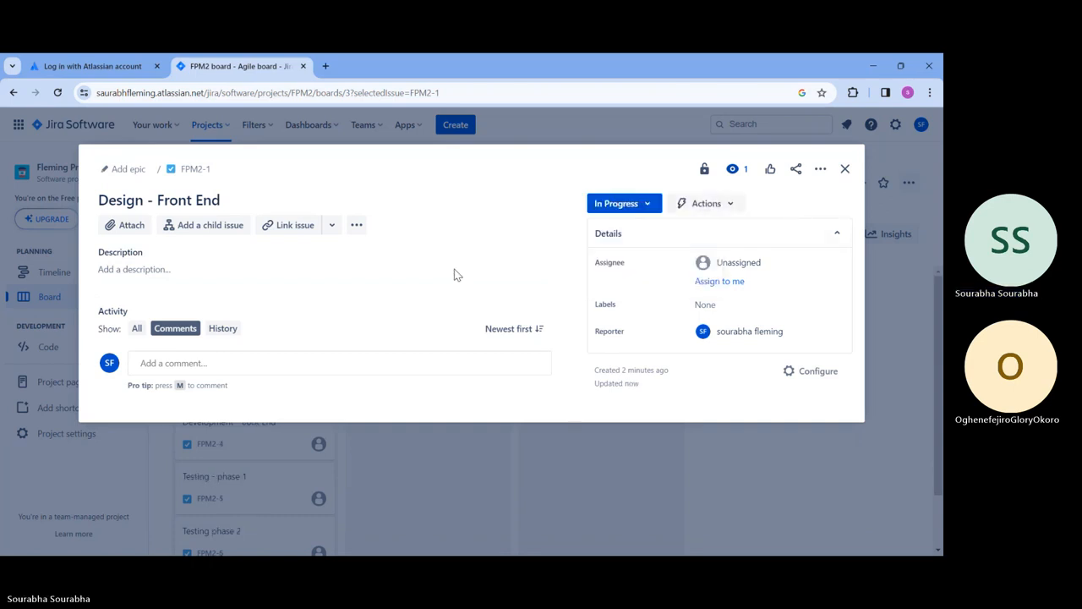
pyautogui.click(260, 272)
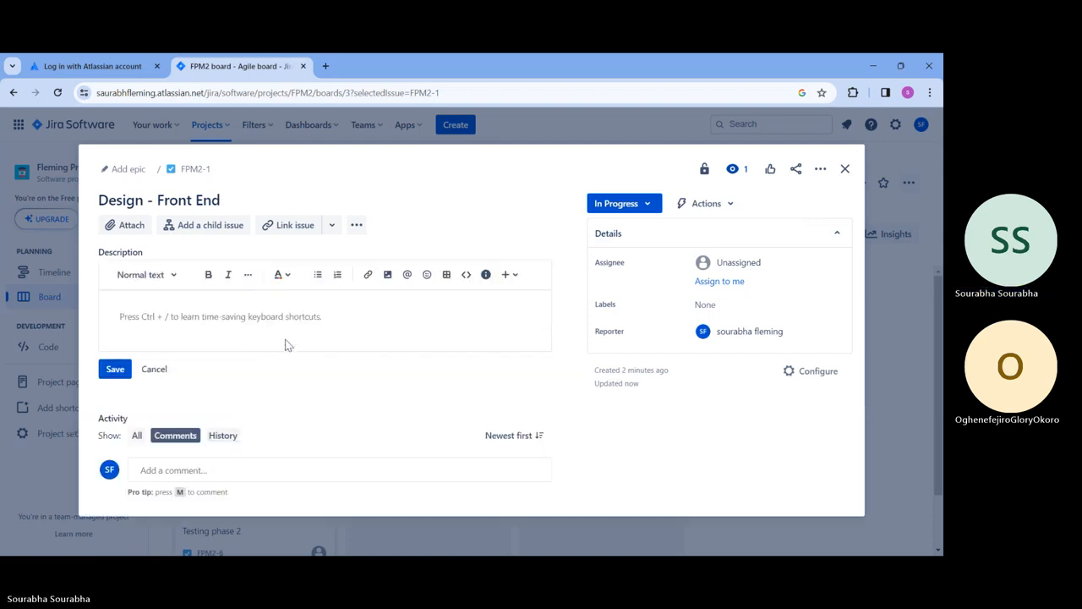
# Step: Post a comment claiming the task and asking for login panel access, mentioning Automation for Jira, then close the issue
pyautogui.click(292, 470)
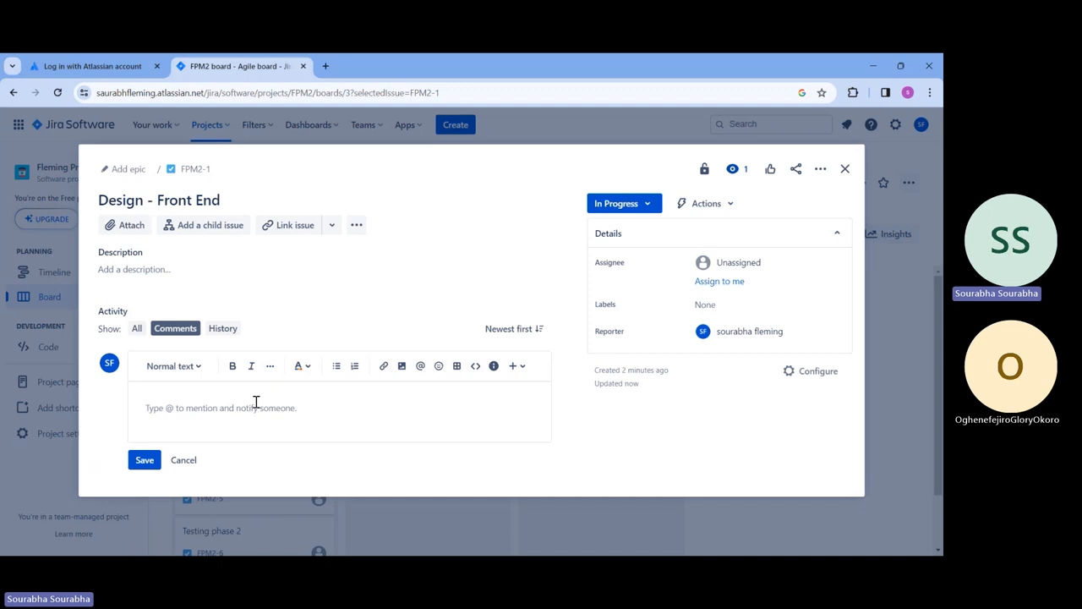
pyautogui.write('i have takein')
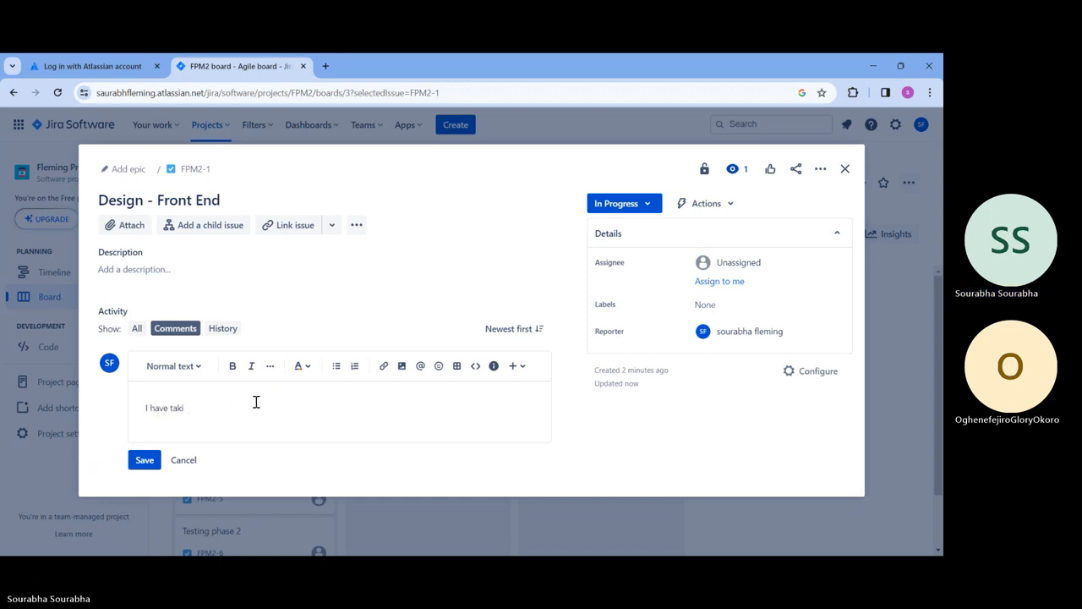
pyautogui.write('aken this task')
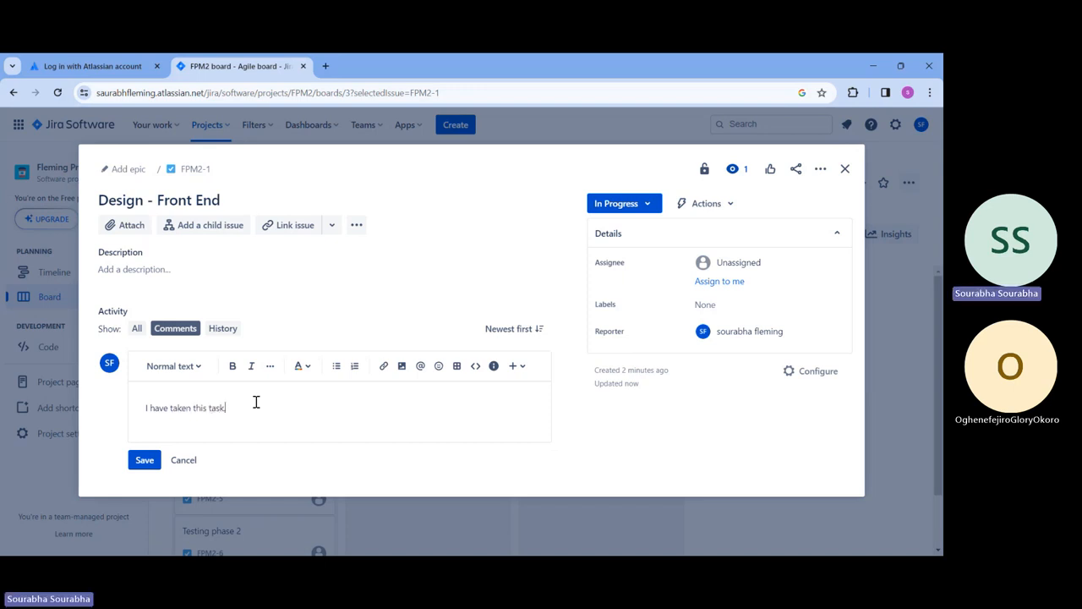
pyautogui.write('.')
pyautogui.press('Return')
pyautogui.write('Please')
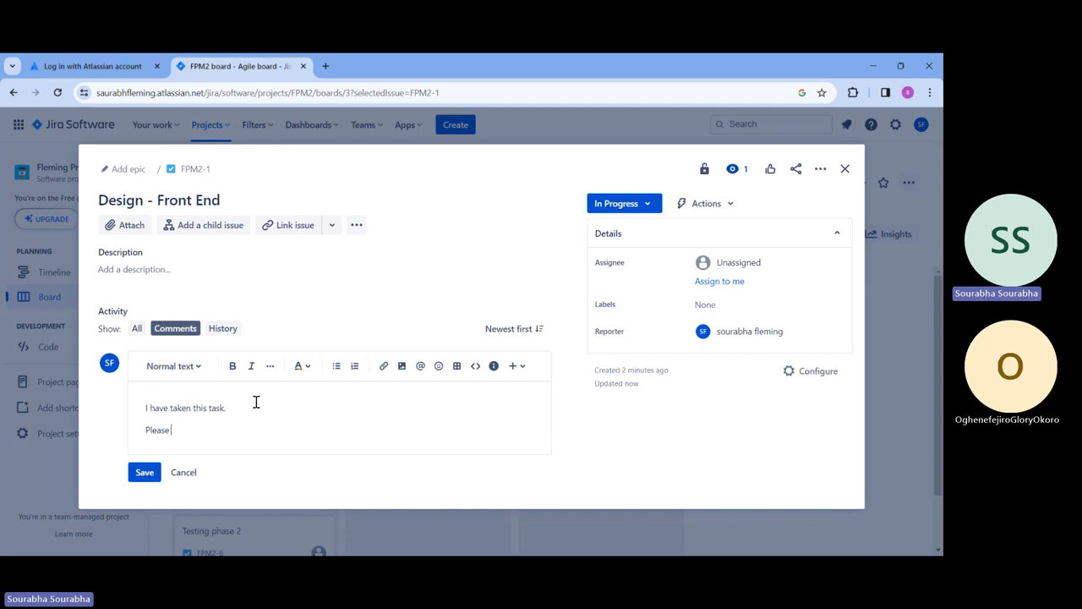
pyautogui.write(' gi')
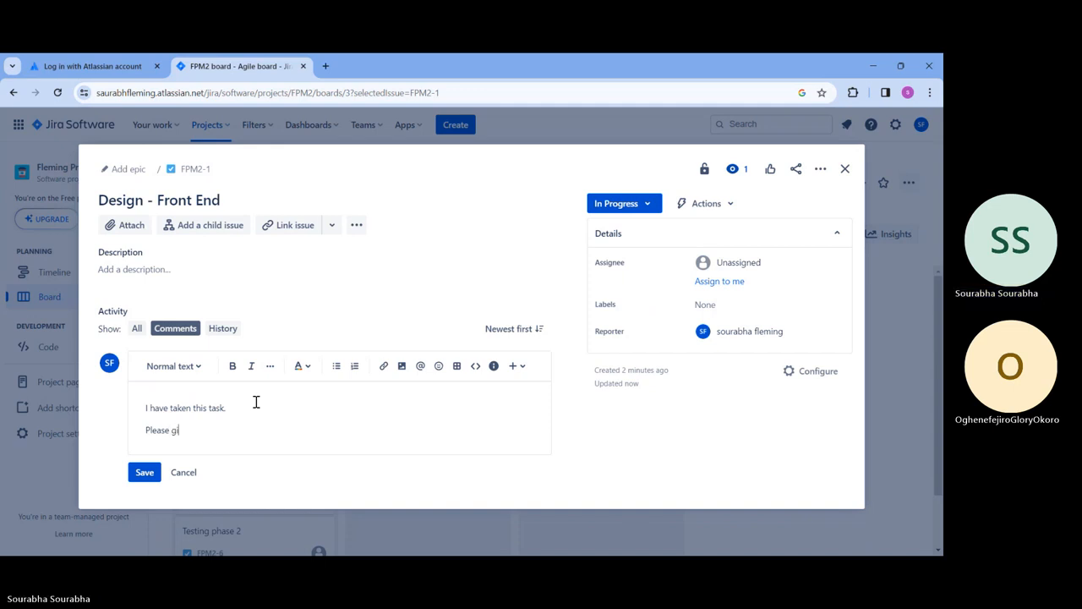
pyautogui.write('ve me access to t')
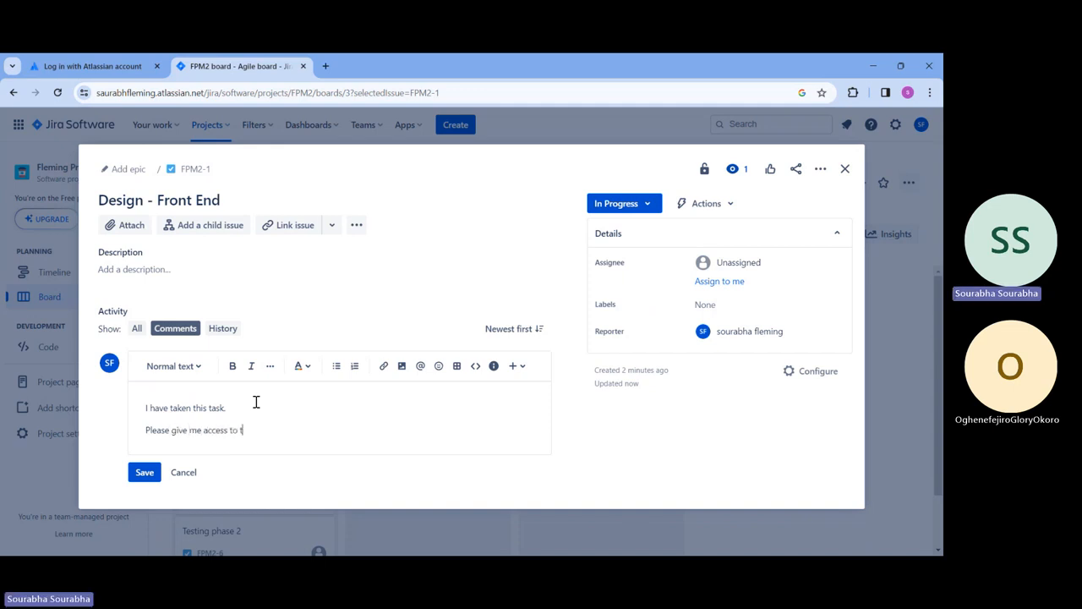
pyautogui.write('he login panel @')
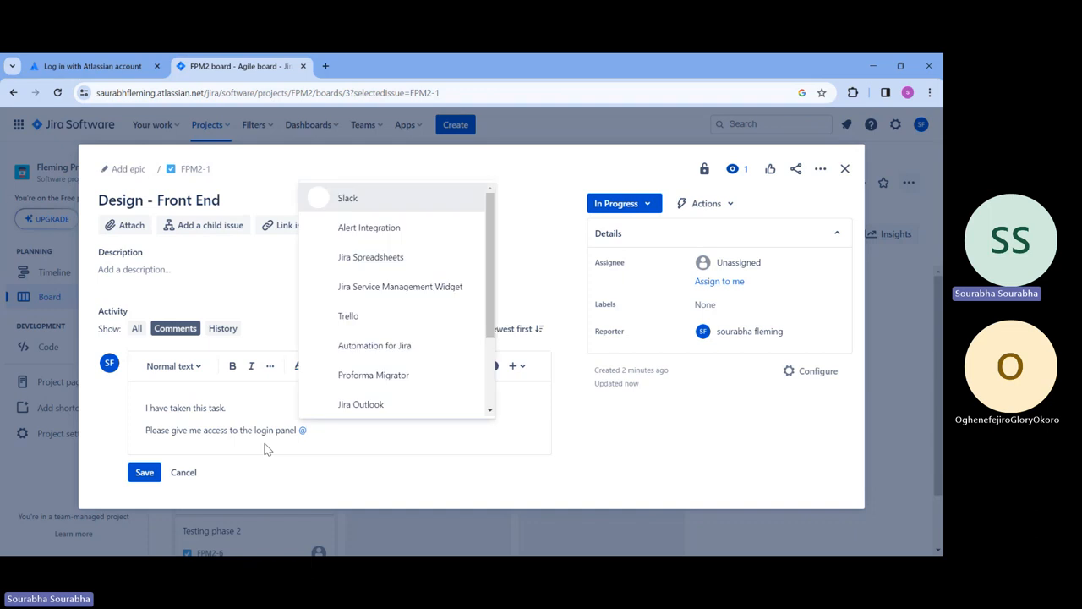
pyautogui.click(380, 354)
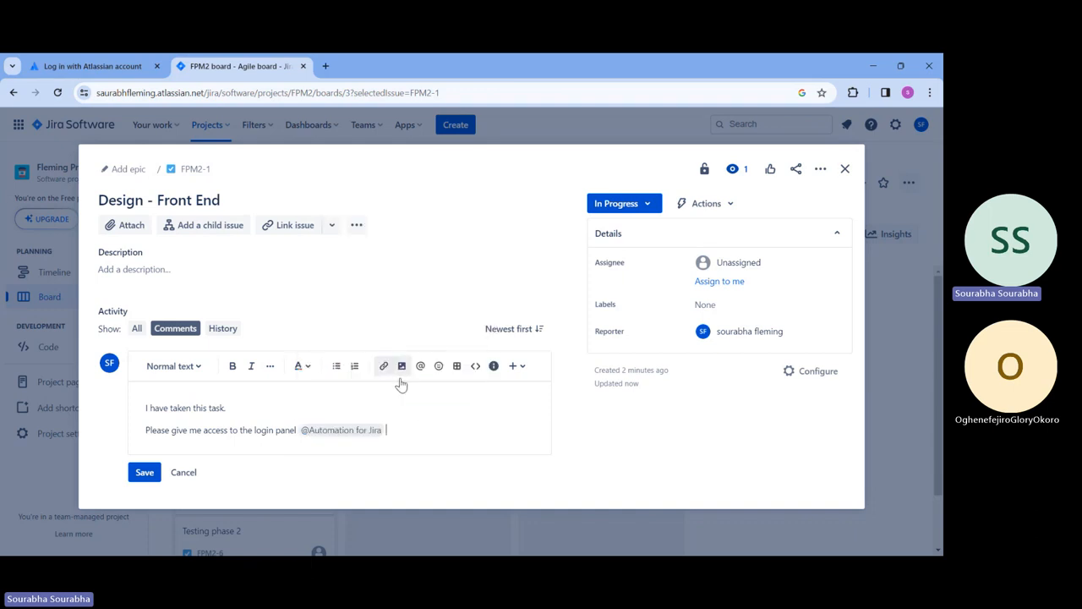
pyautogui.press('Return')
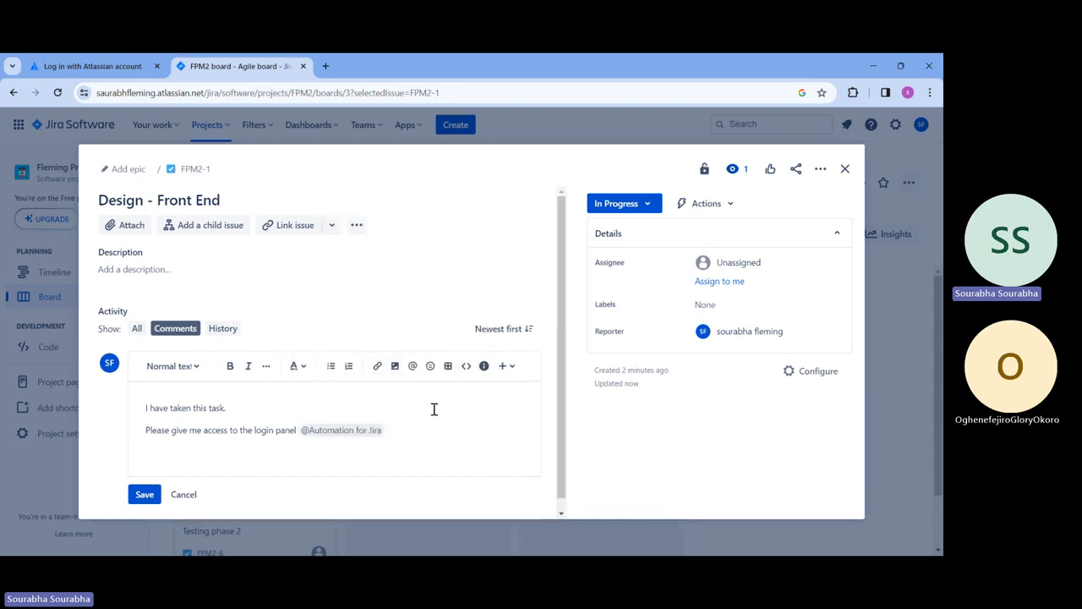
pyautogui.click(147, 494)
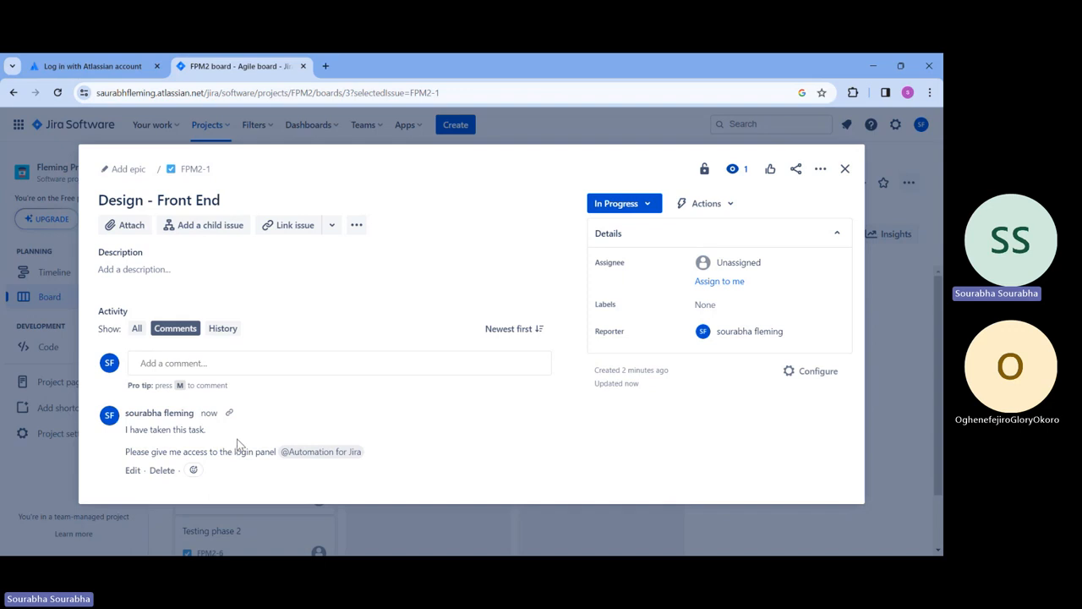
pyautogui.click(843, 169)
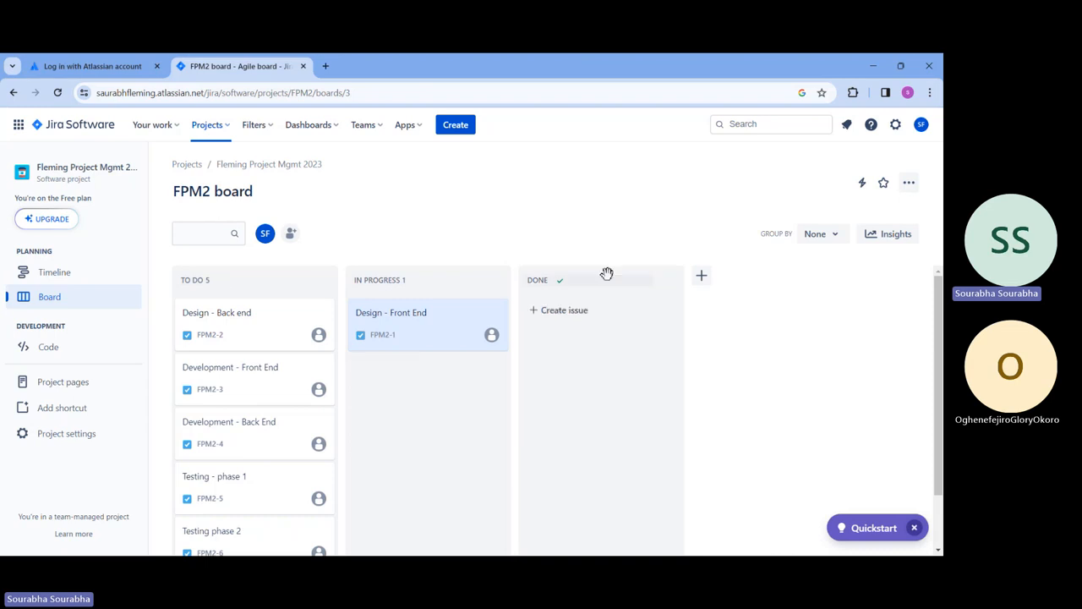
# Step: Check Design - Back end's status options, then drag its card into the In Progress column
pyautogui.click(236, 316)
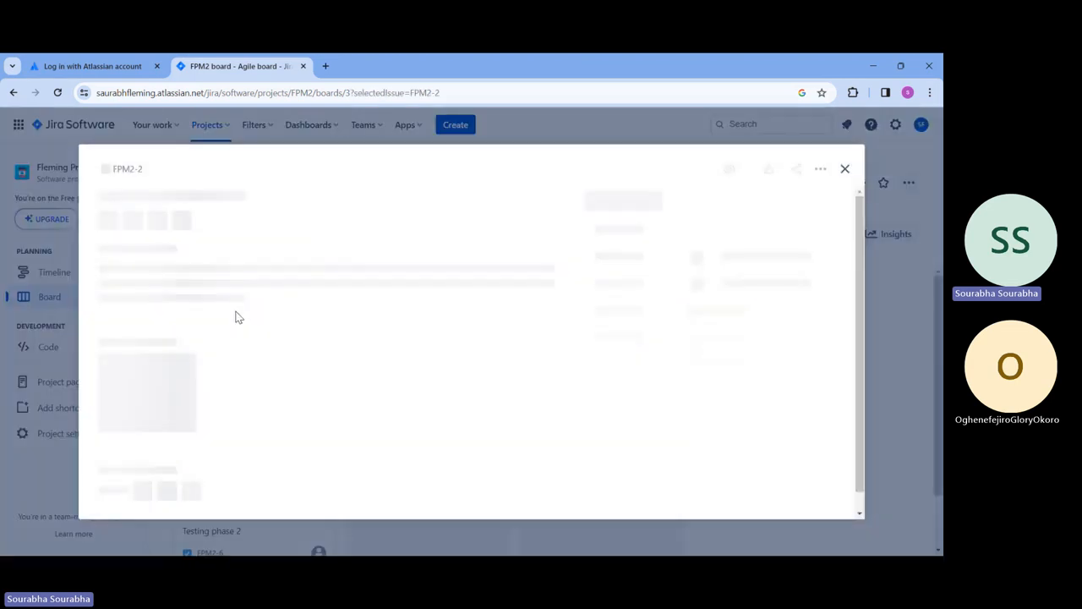
pyautogui.click(622, 211)
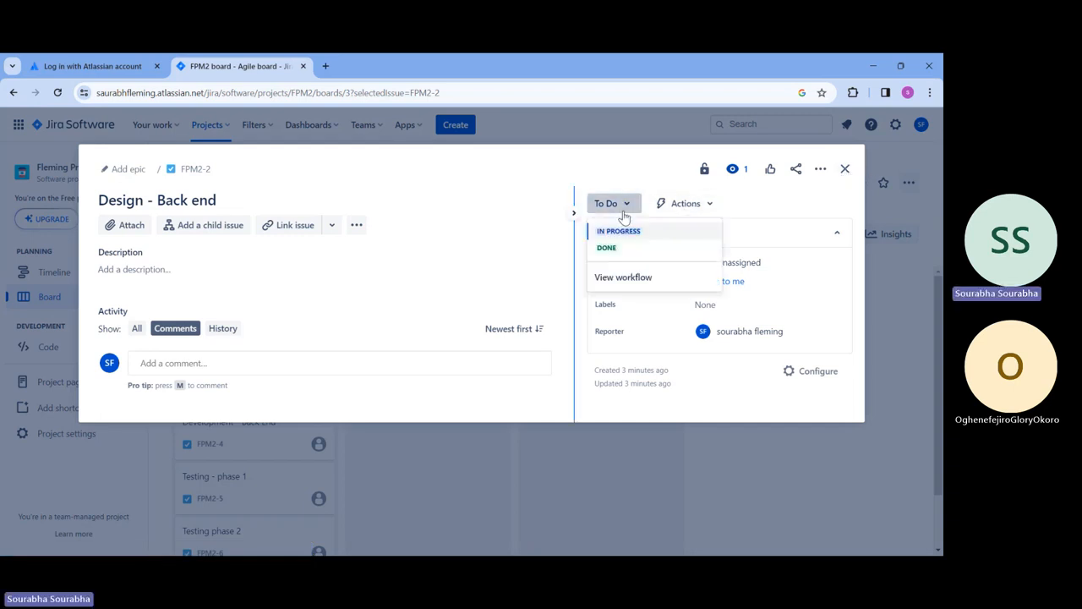
pyautogui.click(845, 168)
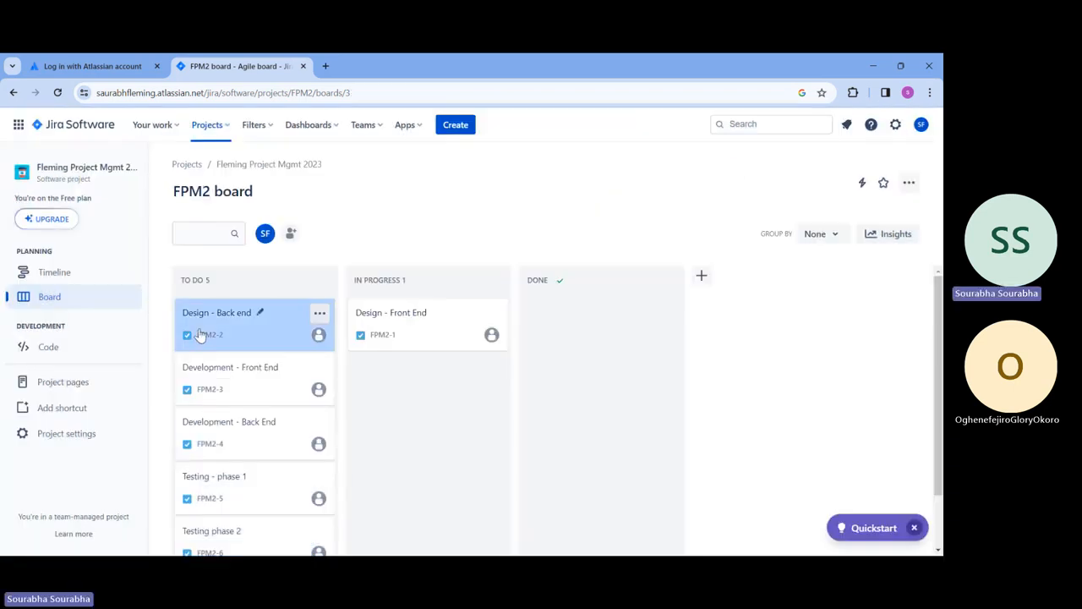
pyautogui.moveTo(280, 313); pyautogui.dragTo(468, 371)
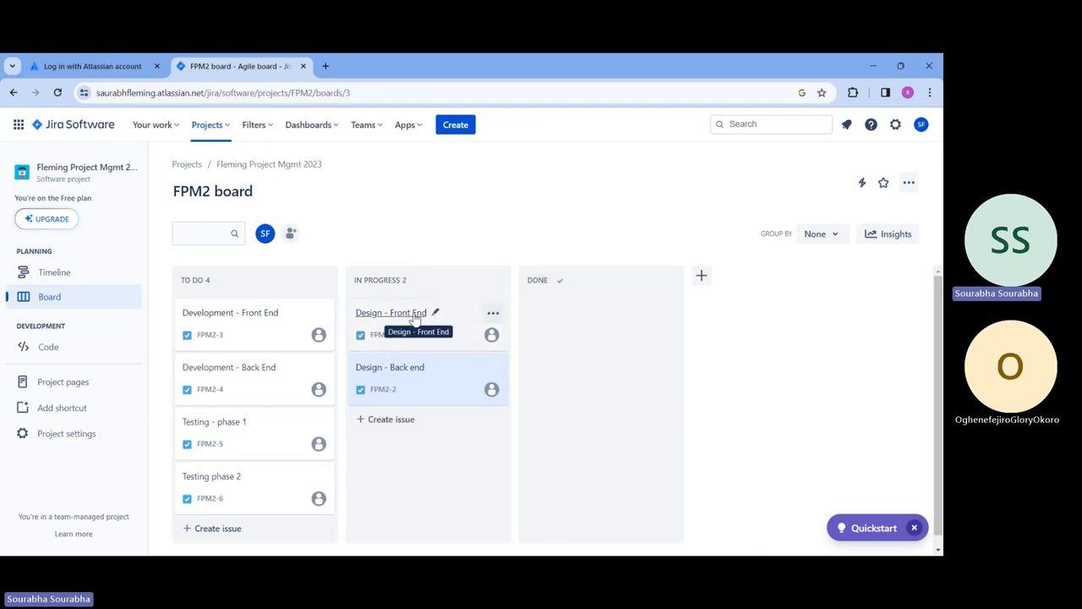
# Step: Draft the comment 'Design is attached' on Design - Front End and reopen the issue
pyautogui.click(457, 323)
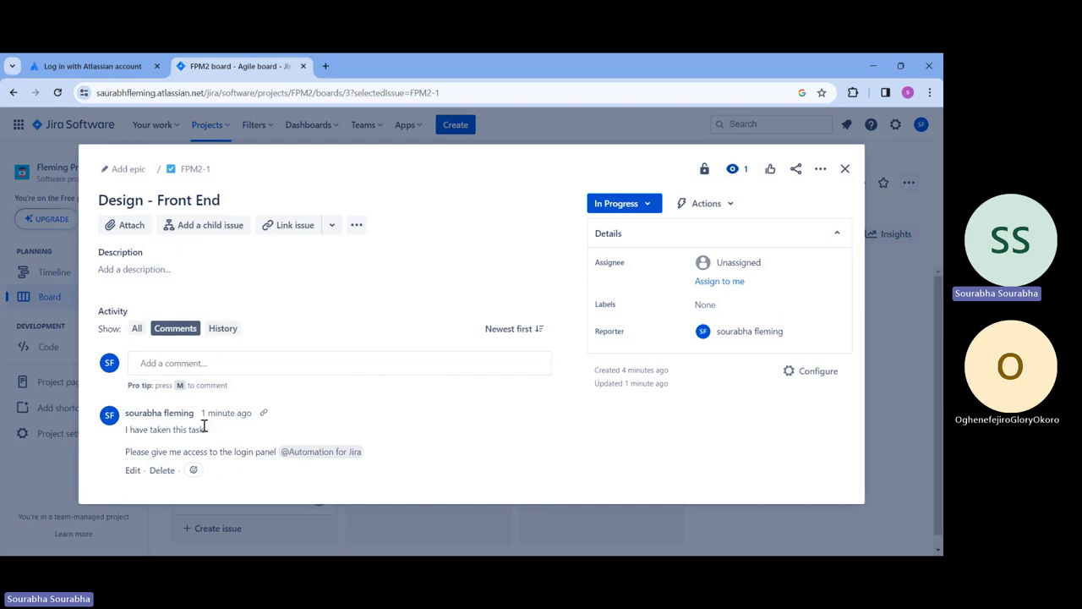
pyautogui.click(294, 363)
pyautogui.write('Design is atta')
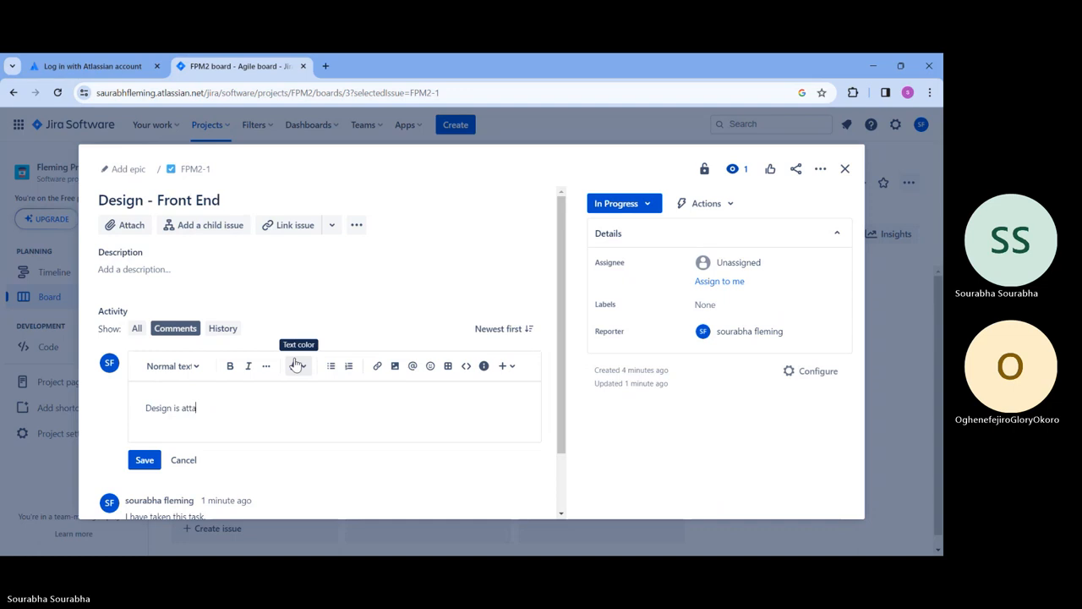
pyautogui.write('ched')
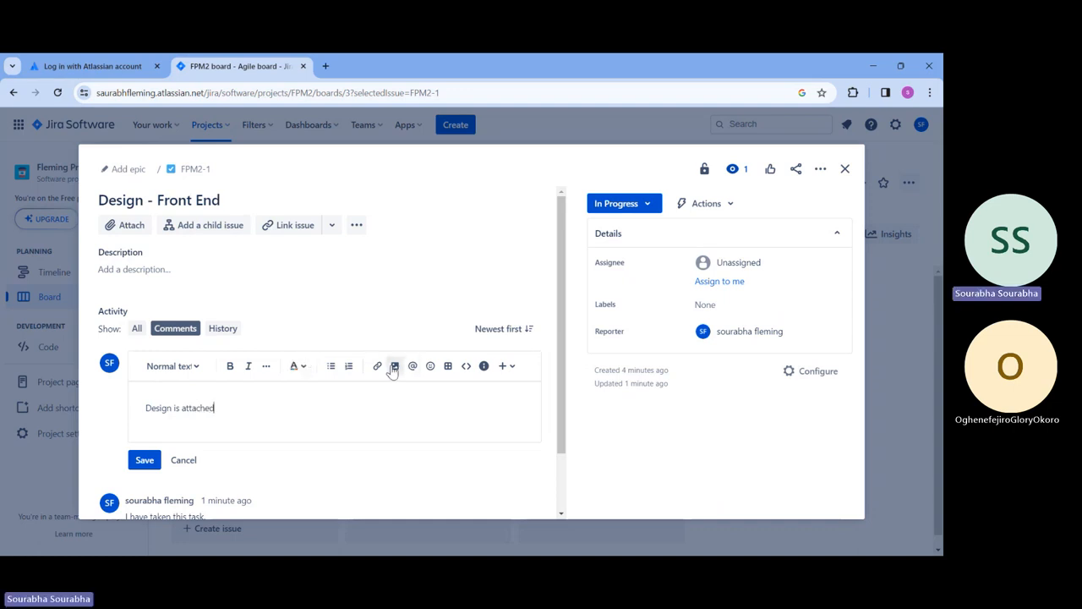
pyautogui.click(503, 367)
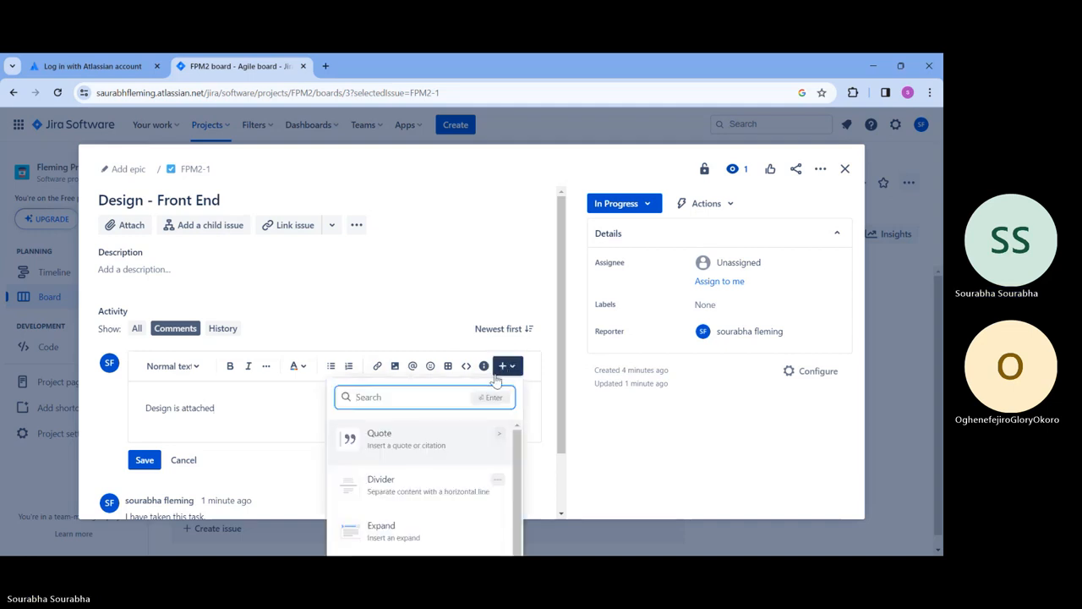
pyautogui.scroll(-1, 430, 489)
pyautogui.press('Escape')
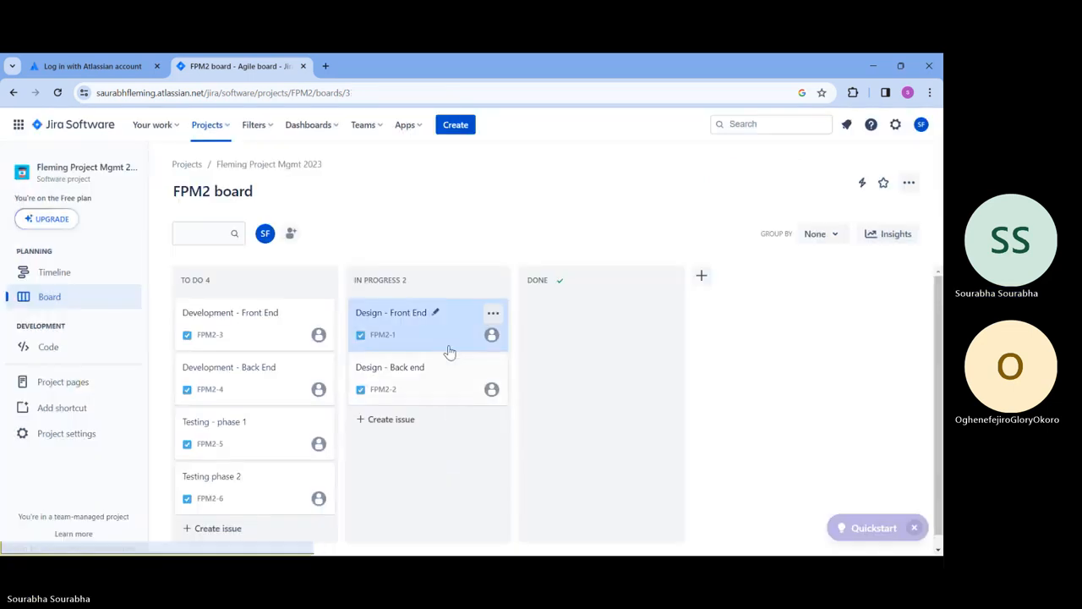
pyautogui.click(441, 335)
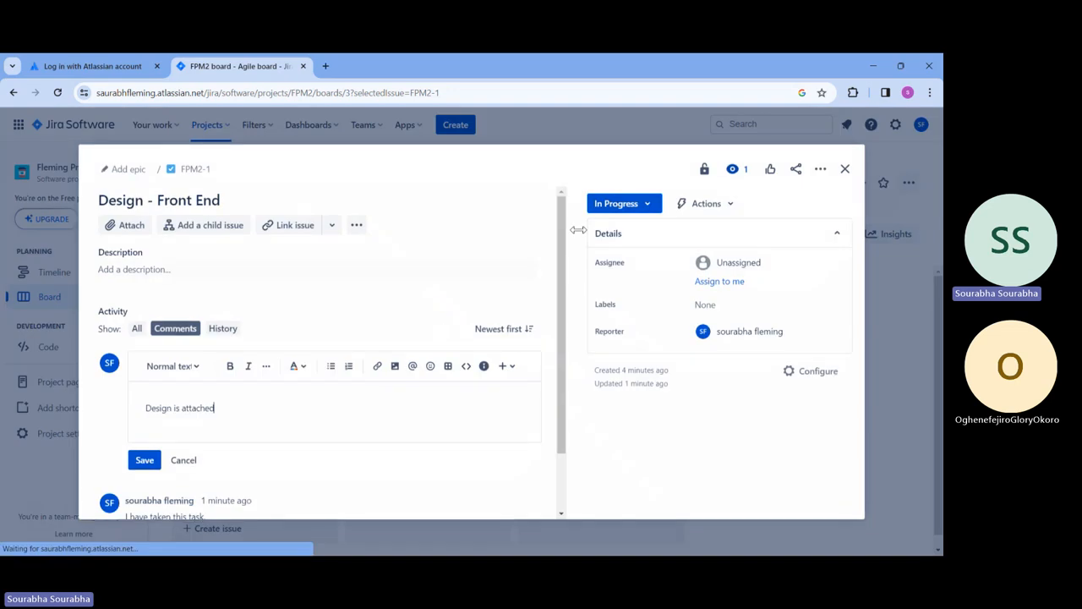
# Step: Open FPM2-1 as a full page and end the comment draft with a full stop
pyautogui.click(187, 172)
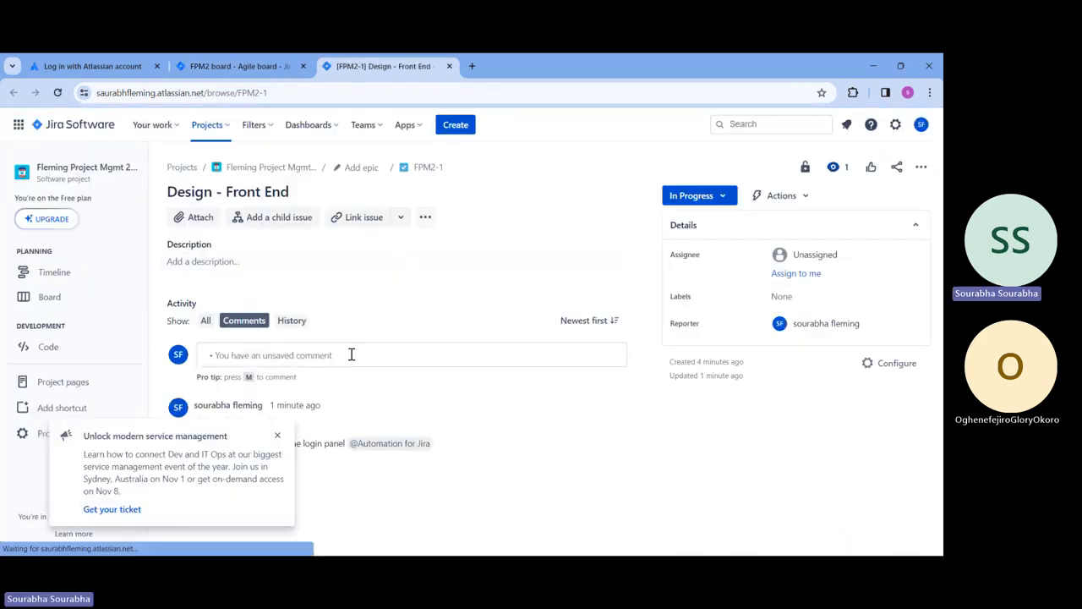
pyautogui.click(350, 355)
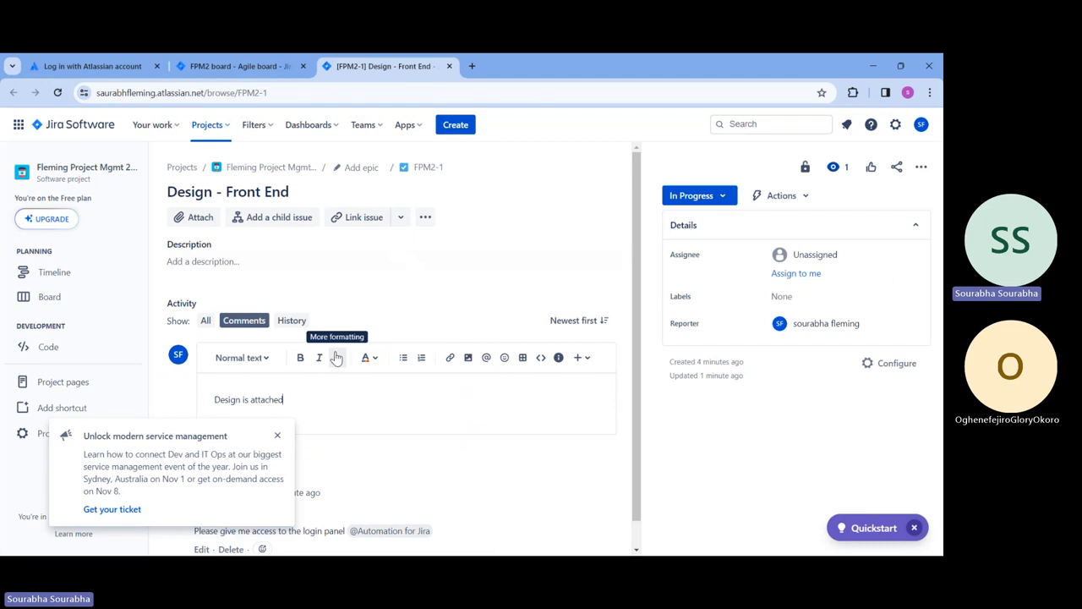
pyautogui.write('.')
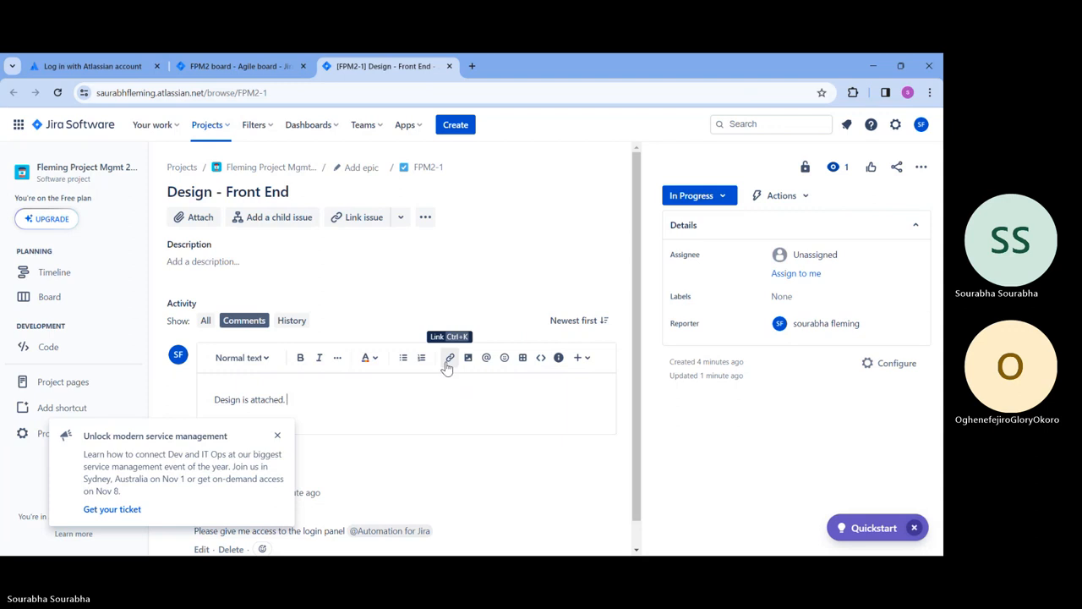
pyautogui.click(277, 436)
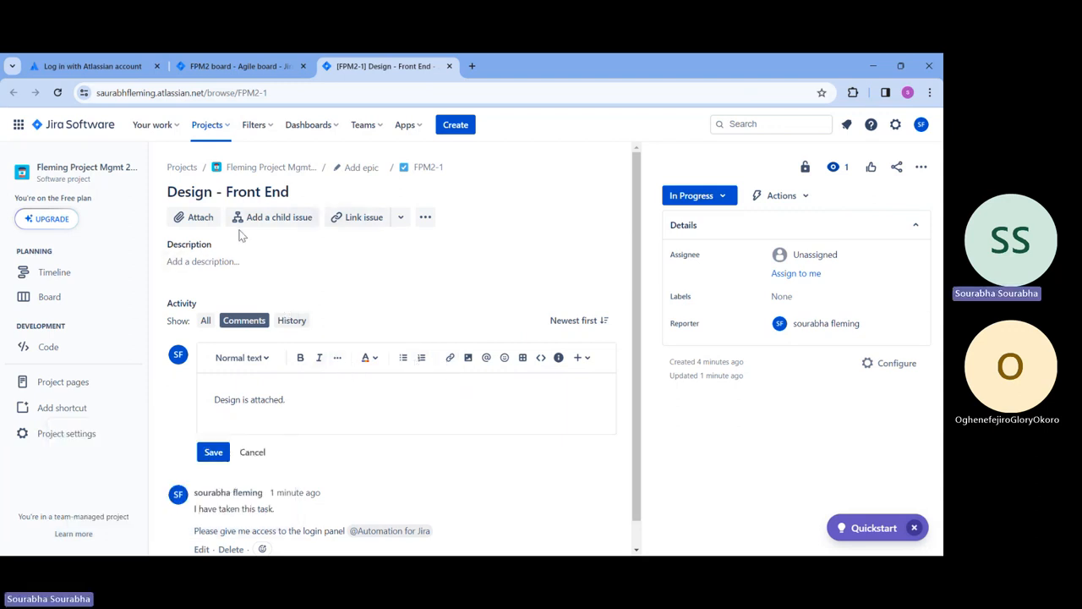
# Step: Attach Work file.mpp to the issue
pyautogui.click(194, 219)
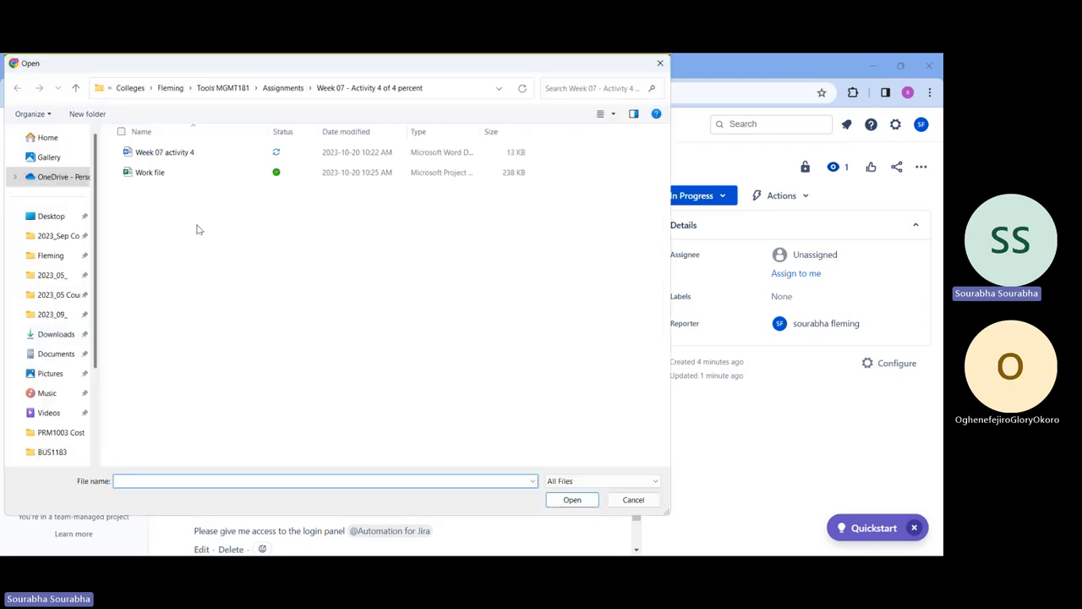
pyautogui.click(149, 176)
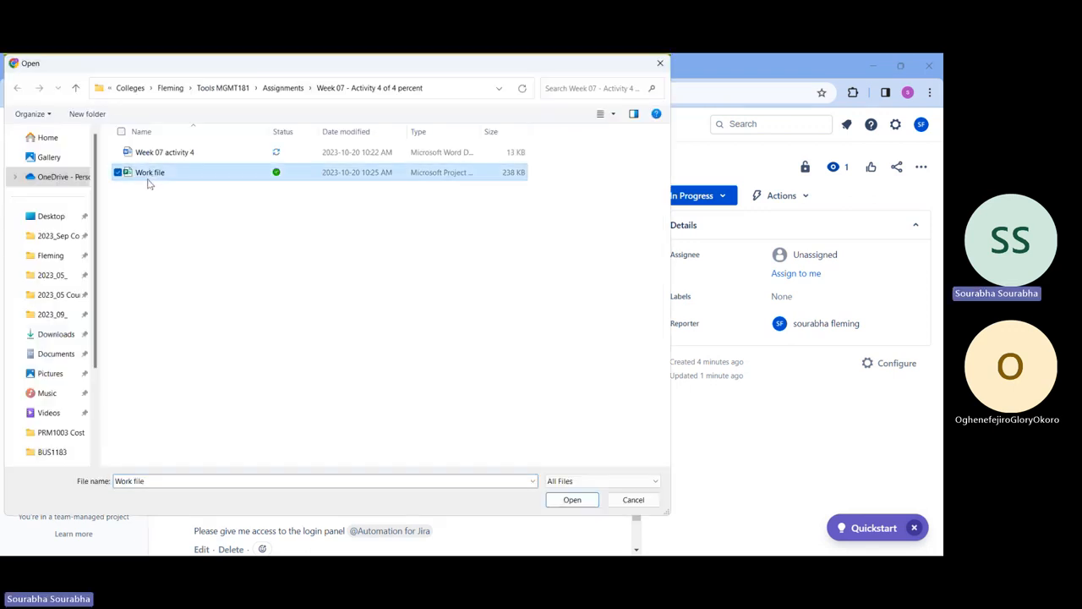
pyautogui.doubleClick(148, 184)
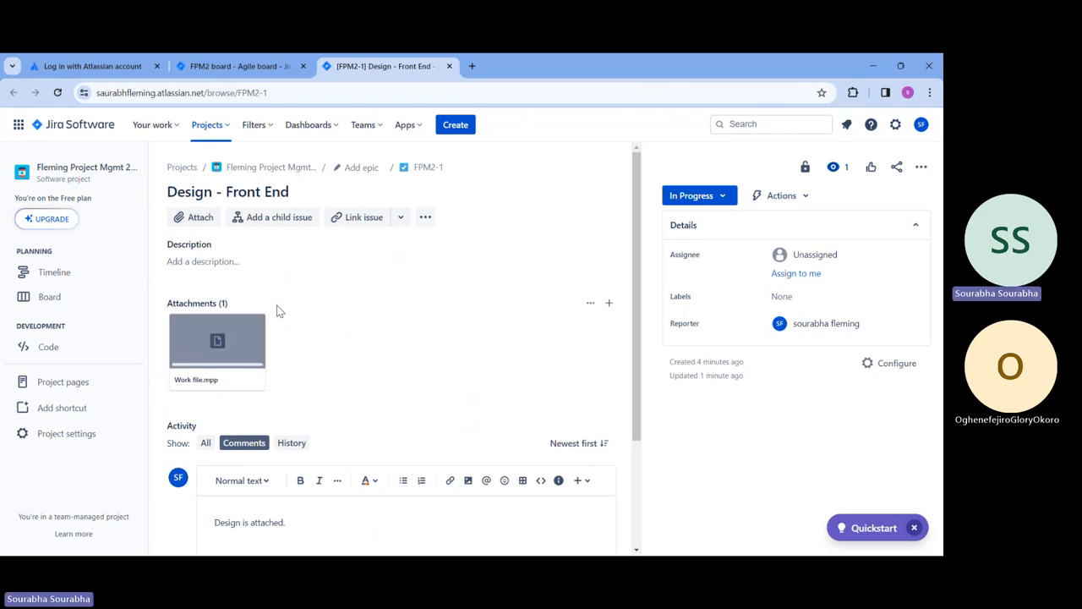
# Step: Extend the comment with the file name Work file.mpp, mention a teammate, and post it
pyautogui.scroll(-2, 372, 353)
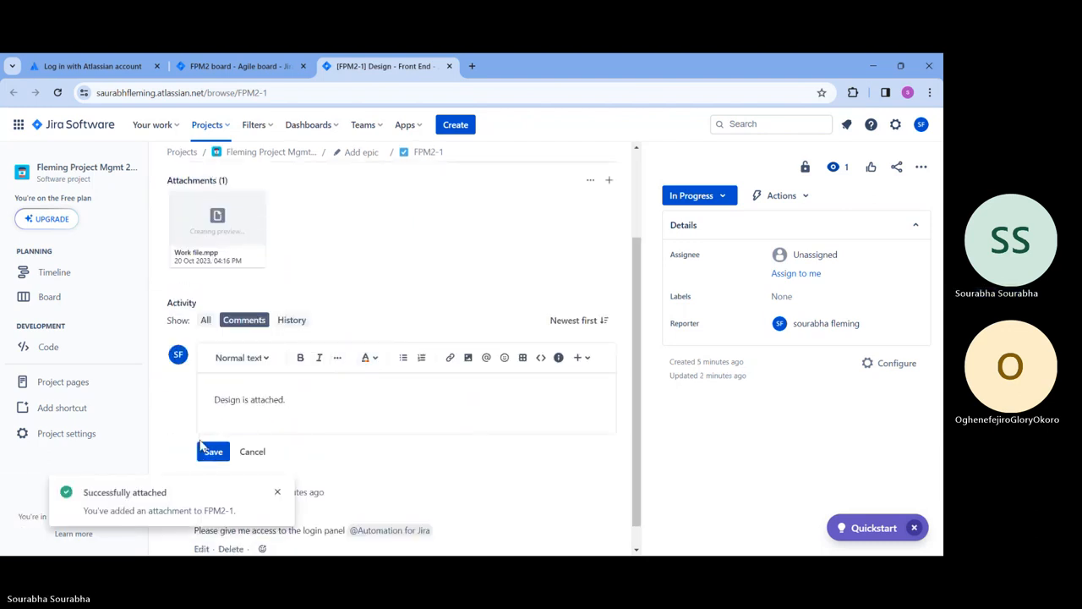
pyautogui.write('- File name is')
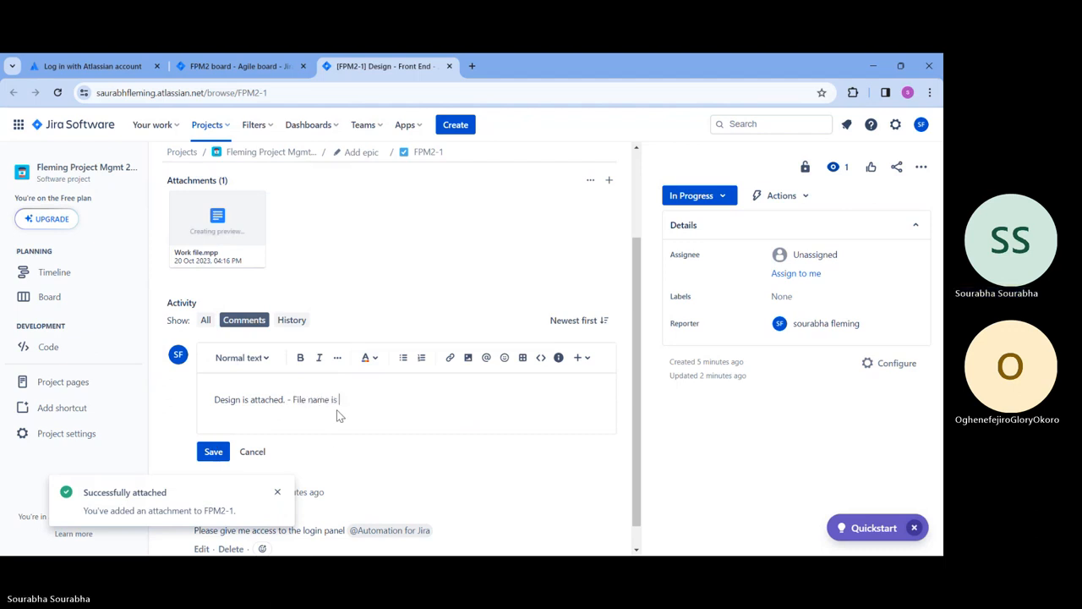
pyautogui.write(' wo')
pyautogui.write('e.pmm')
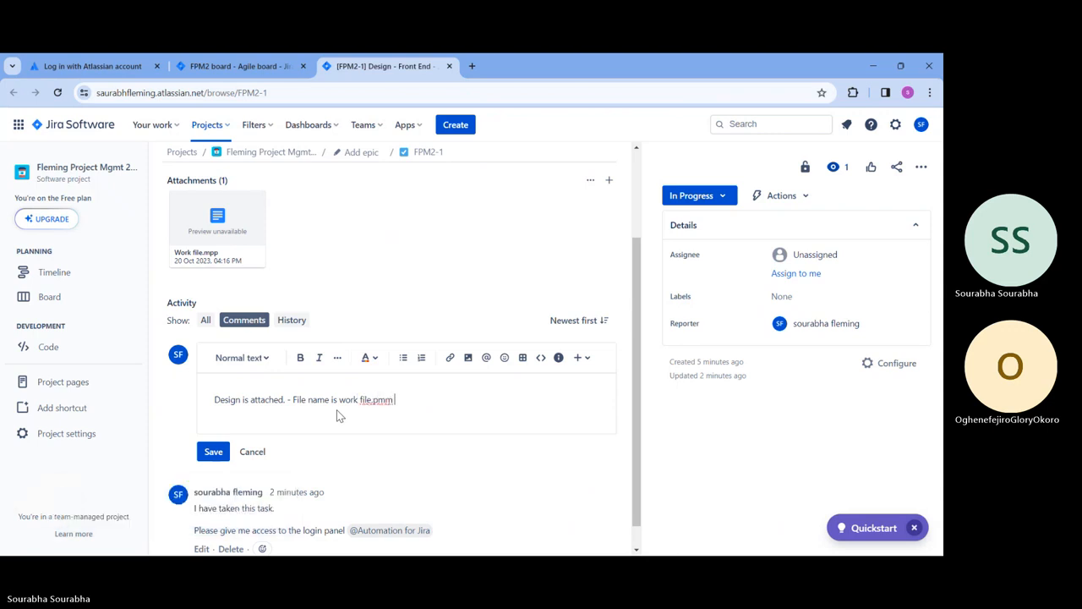
pyautogui.press('BackSpace')
pyautogui.press('BackSpace')
pyautogui.press('BackSpace')
pyautogui.press('BackSpace')
pyautogui.write('mpp @sou')
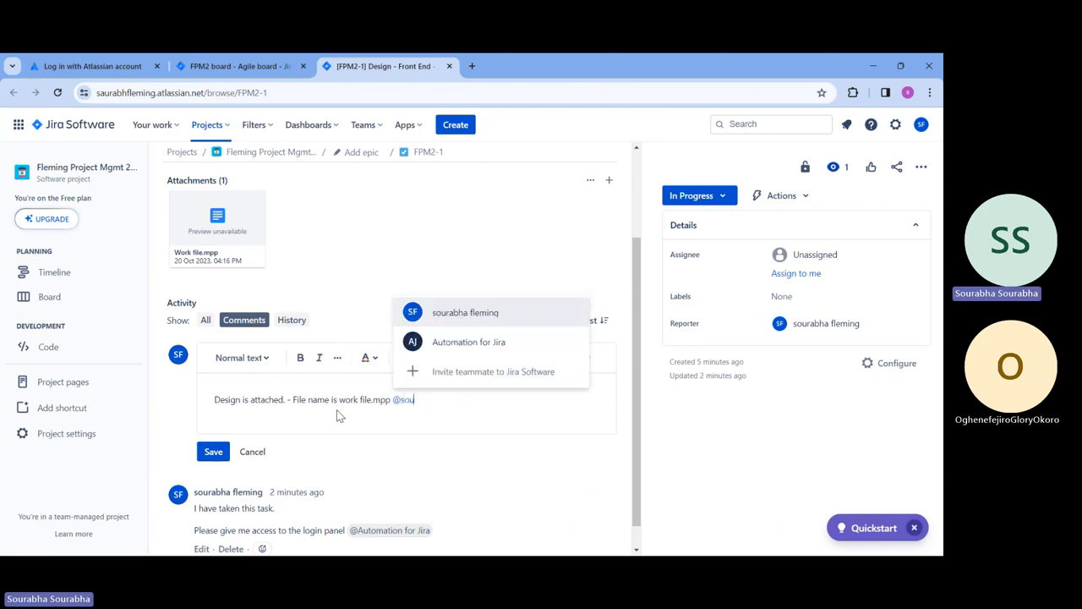
pyautogui.write('r')
pyautogui.press('Return')
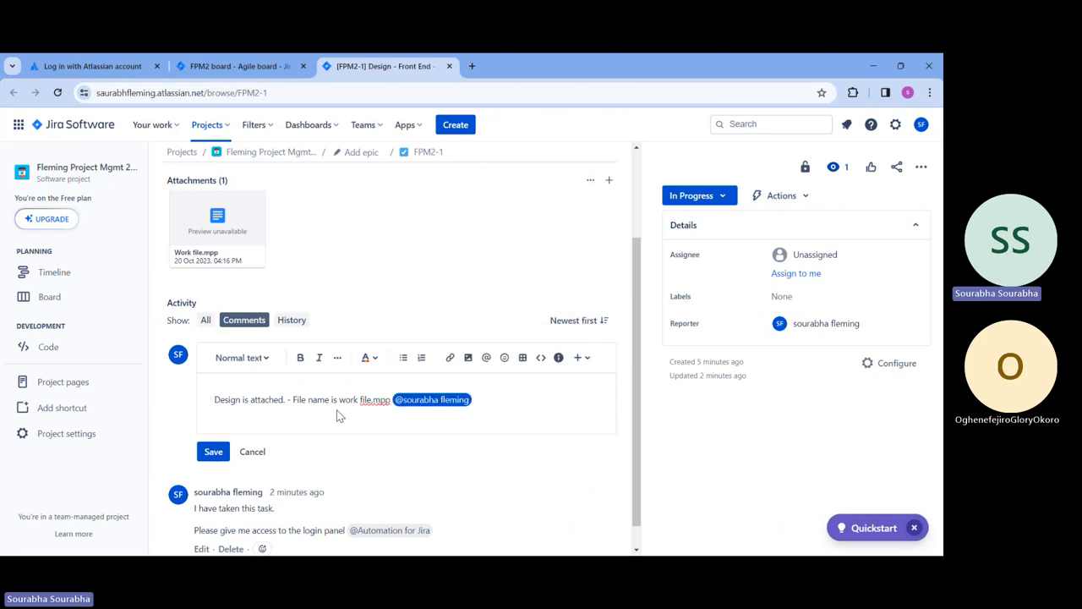
pyautogui.click(213, 451)
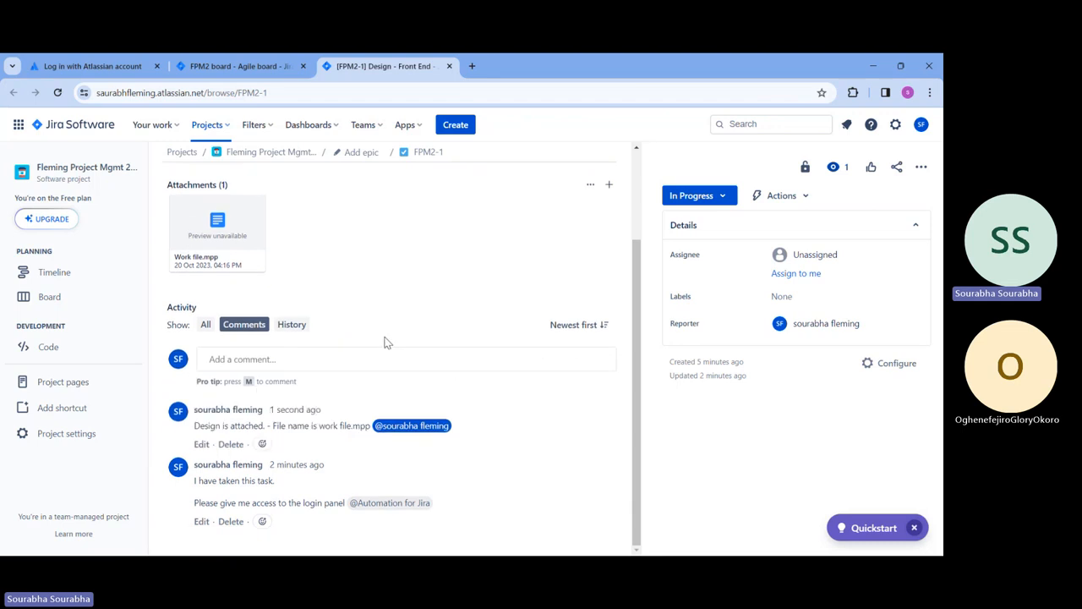
# Step: Set Design - Front End's status to Done and go back to the FPM2 board
pyautogui.scroll(3, 380, 288)
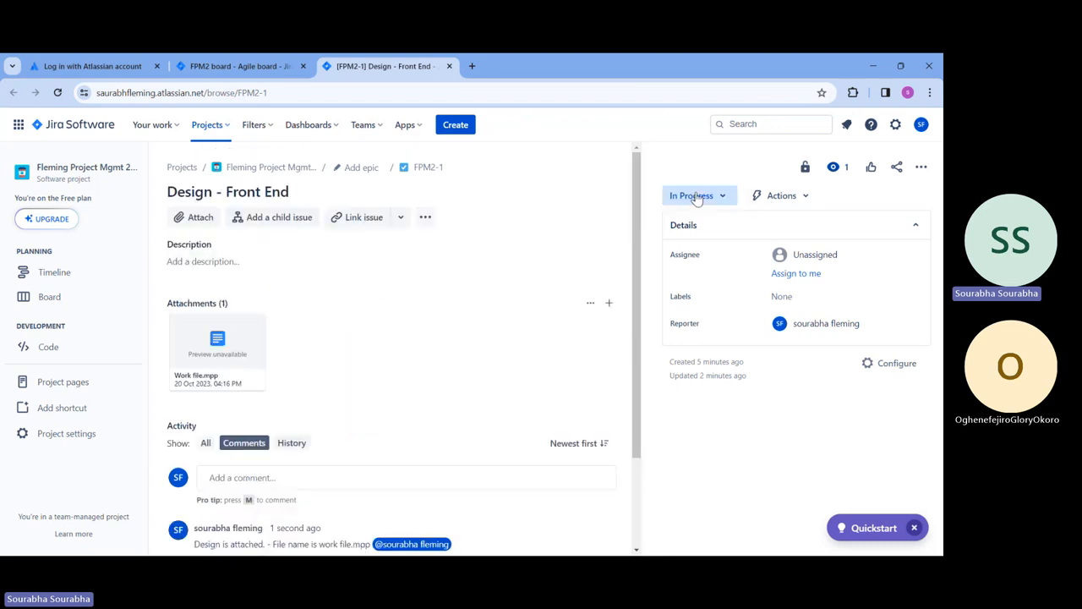
pyautogui.click(696, 197)
pyautogui.click(699, 238)
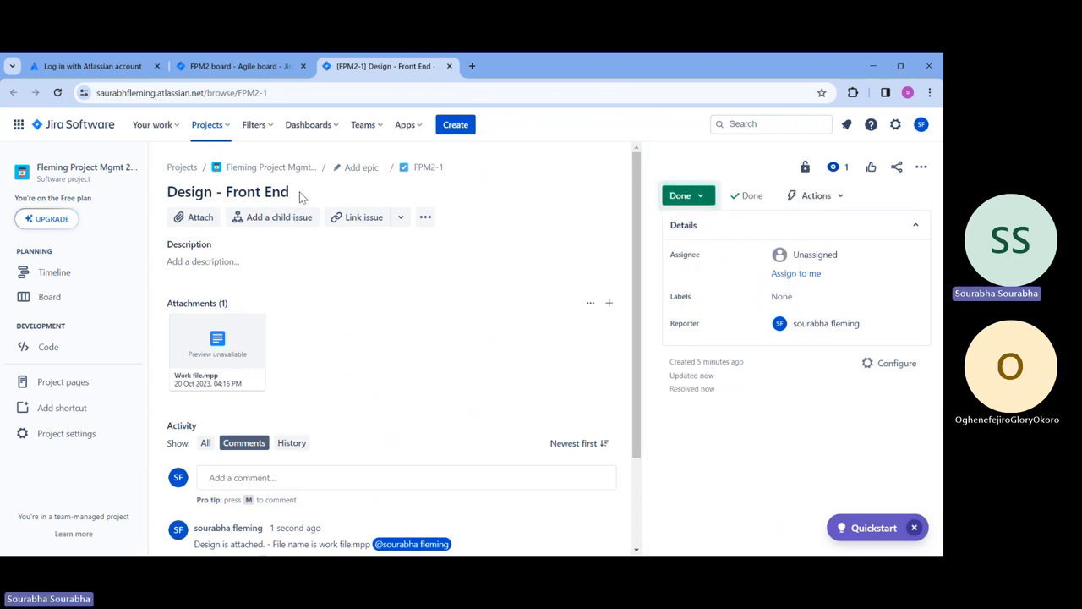
pyautogui.click(240, 173)
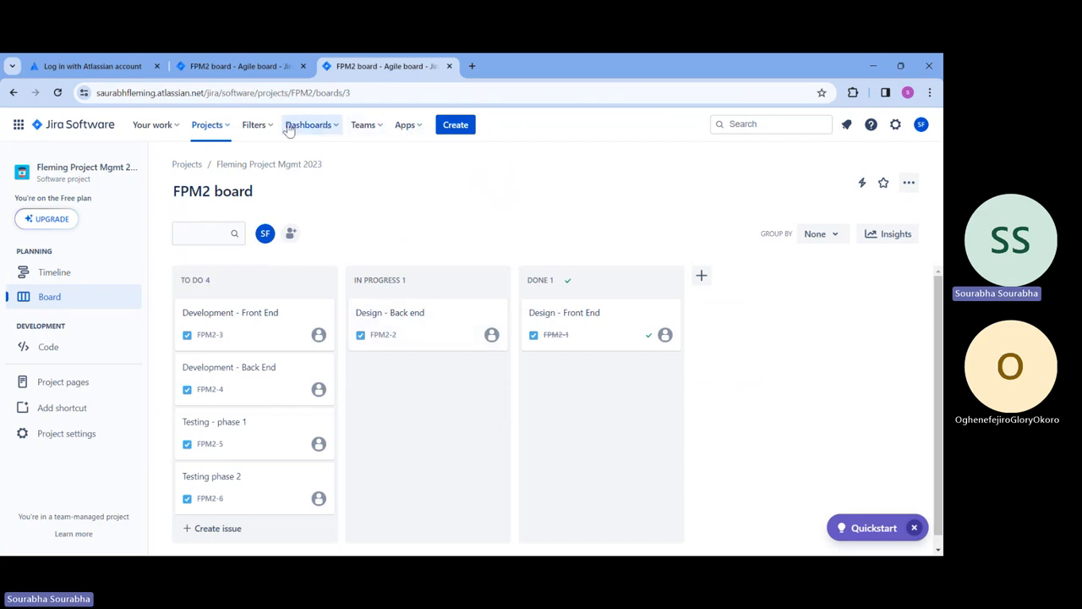
pyautogui.click(372, 128)
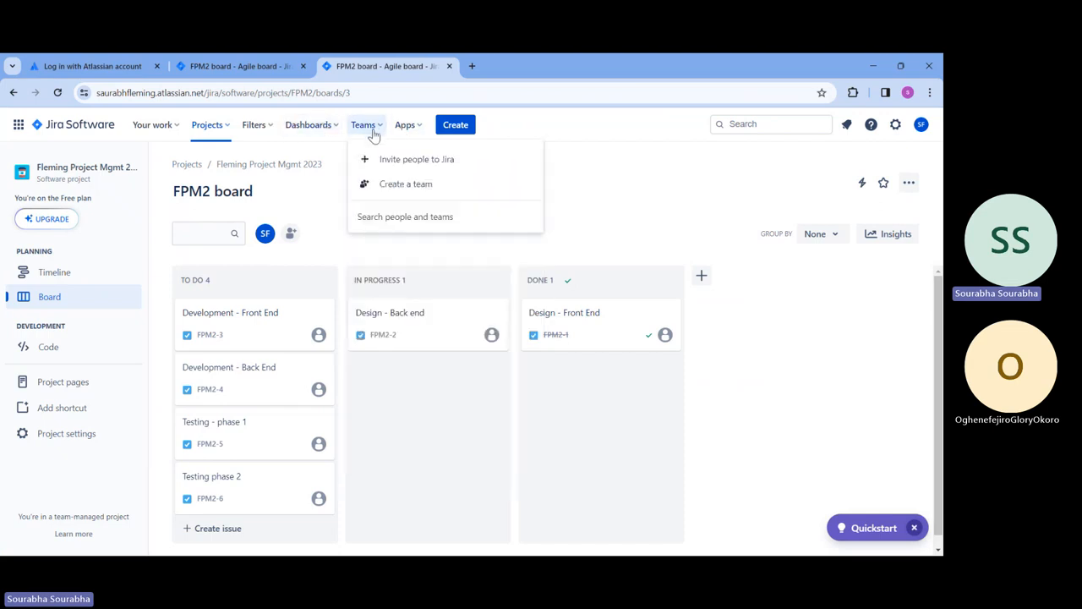
pyautogui.click(398, 186)
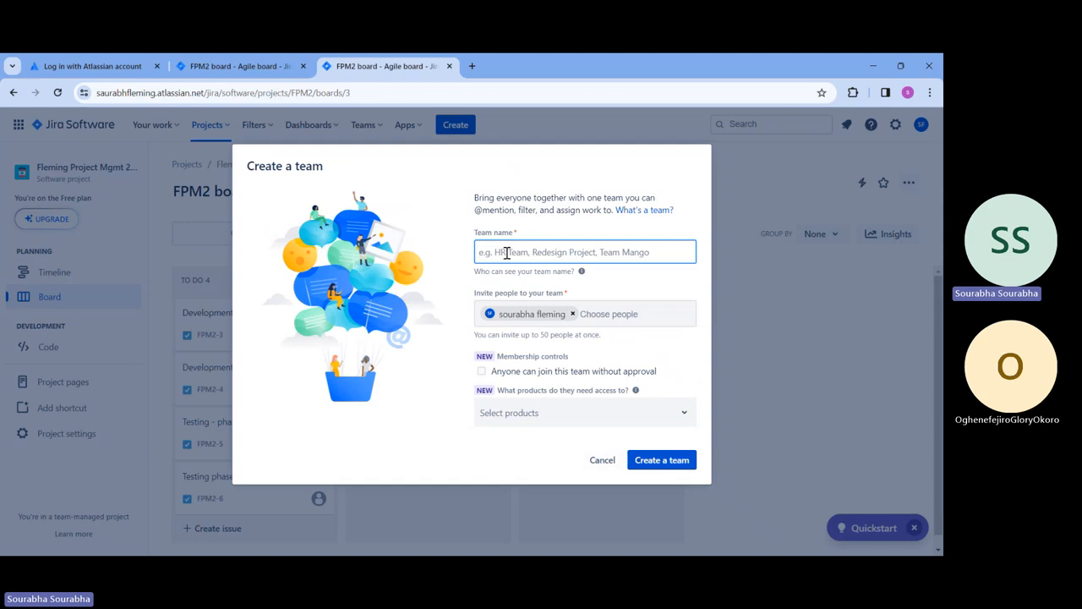
pyautogui.click(603, 461)
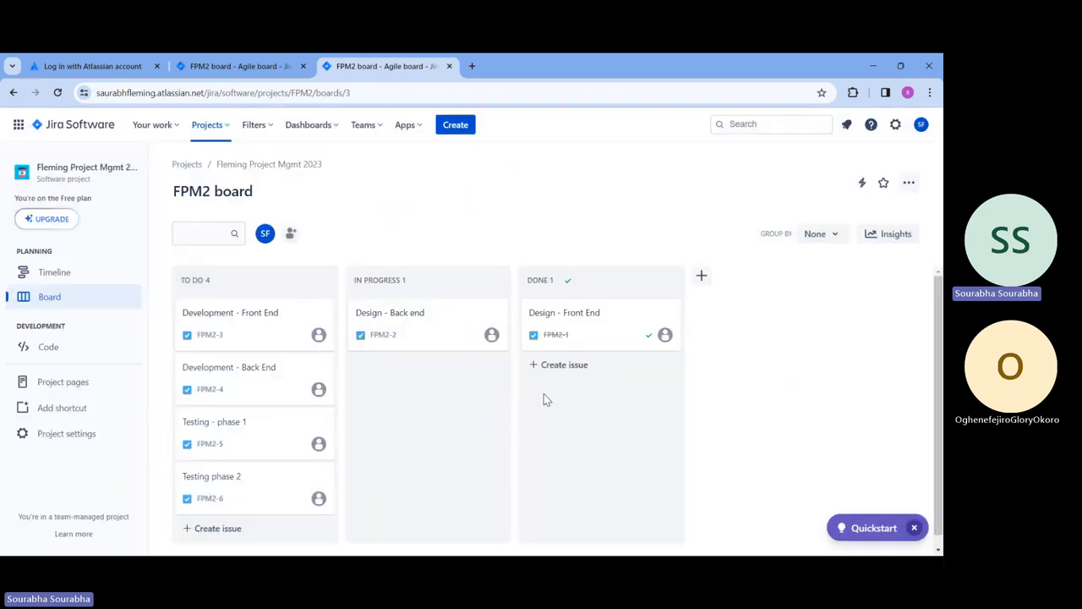
pyautogui.click(370, 126)
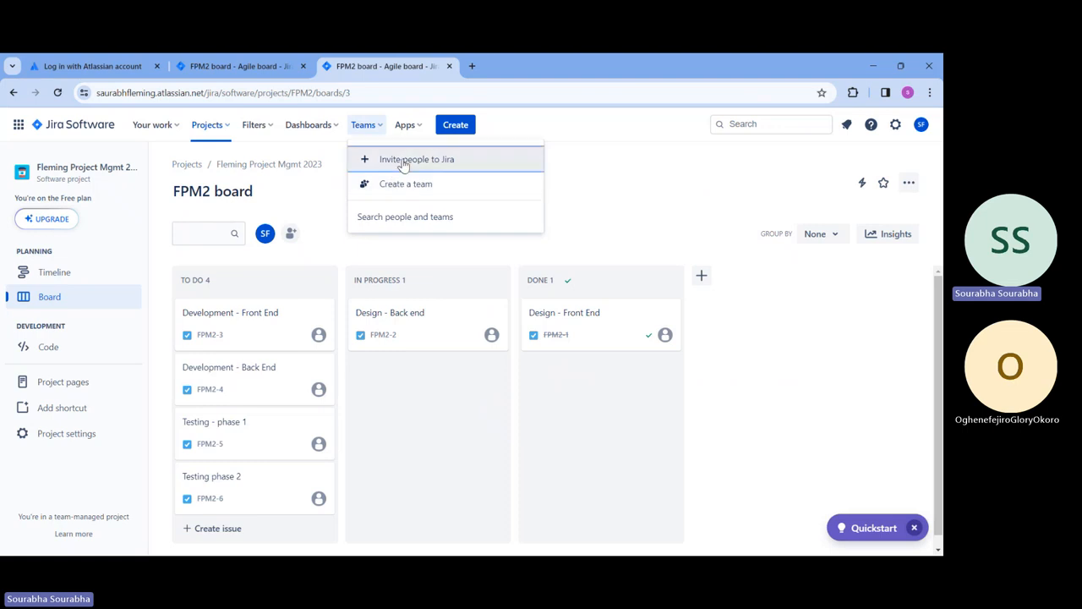
pyautogui.click(403, 163)
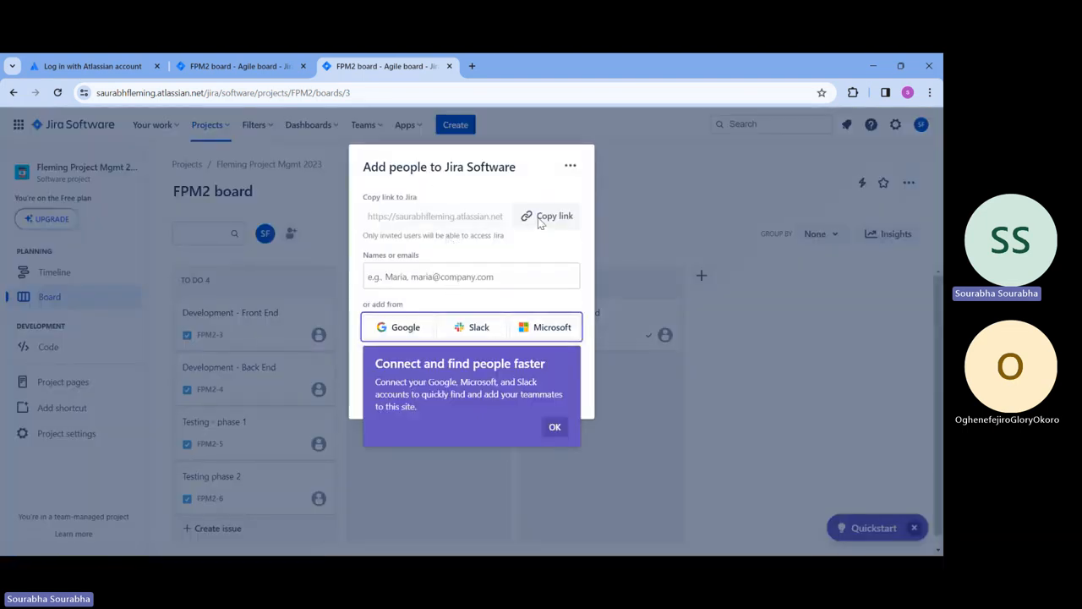
pyautogui.click(554, 428)
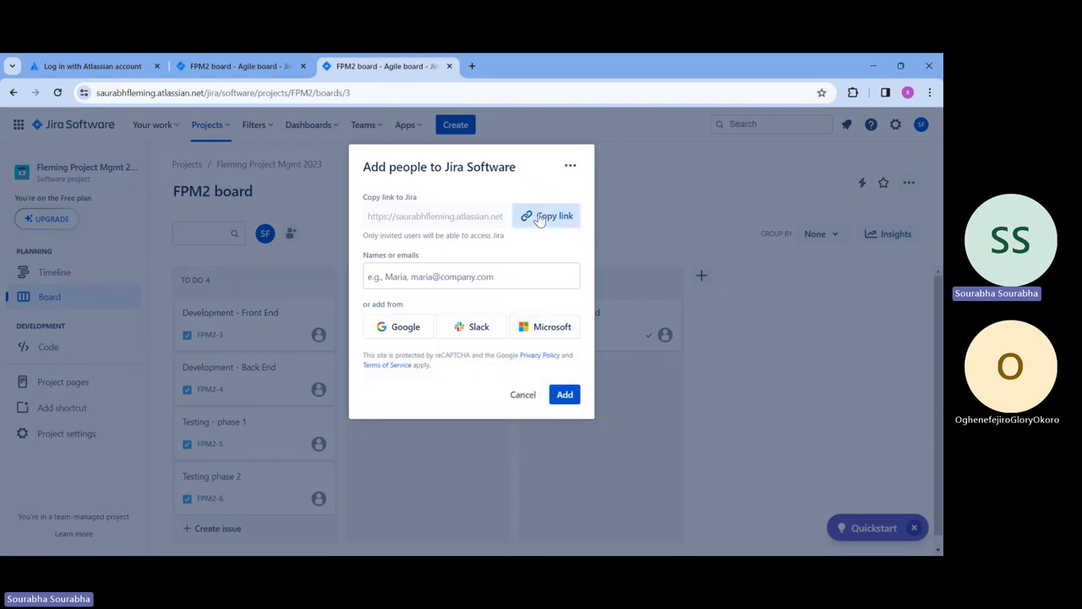
pyautogui.click(528, 216)
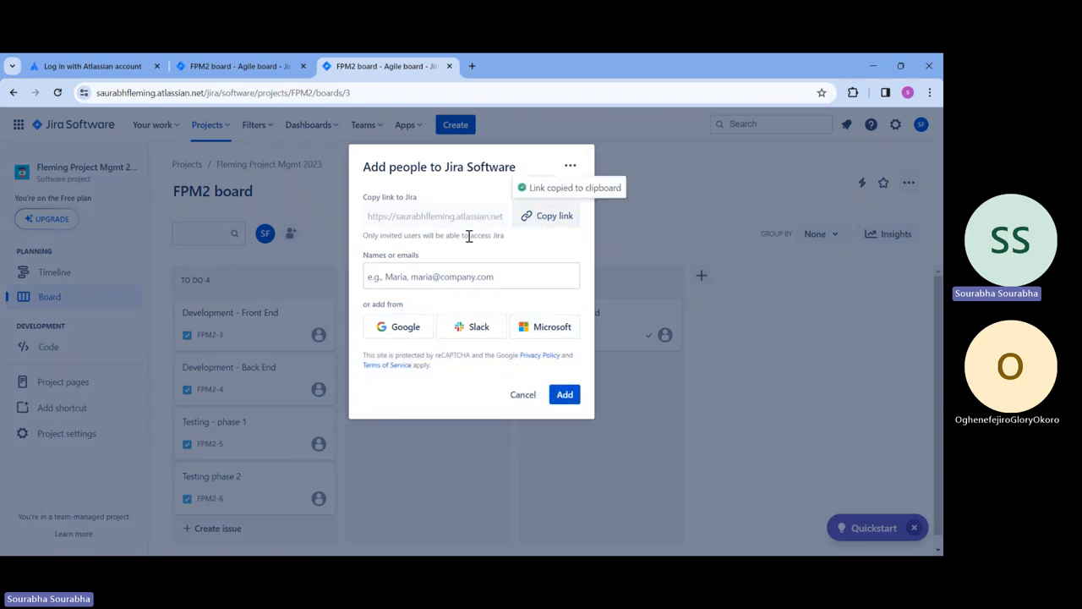
pyautogui.click(460, 280)
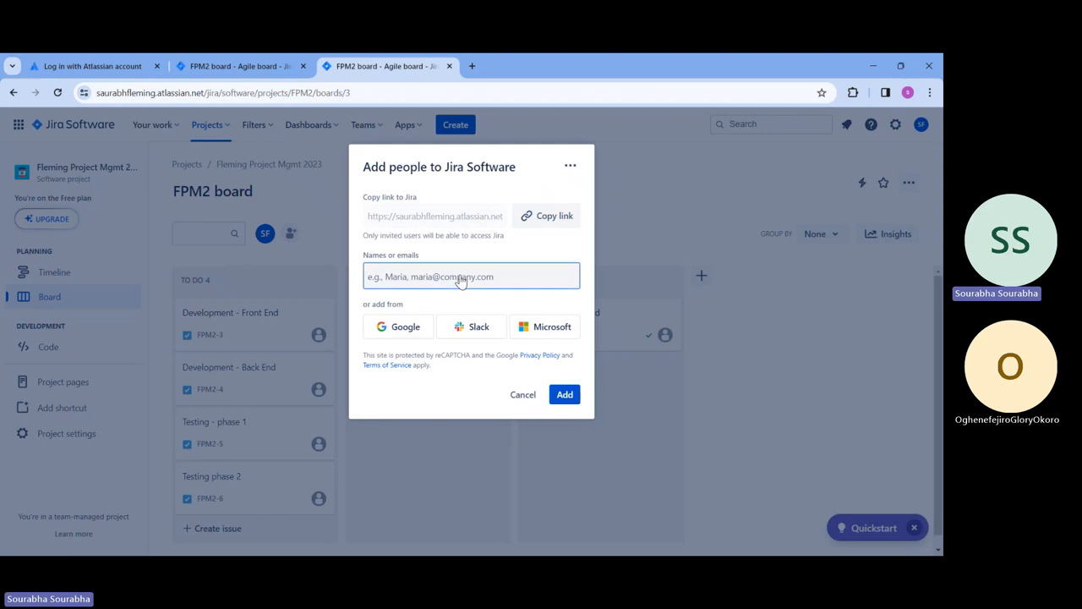
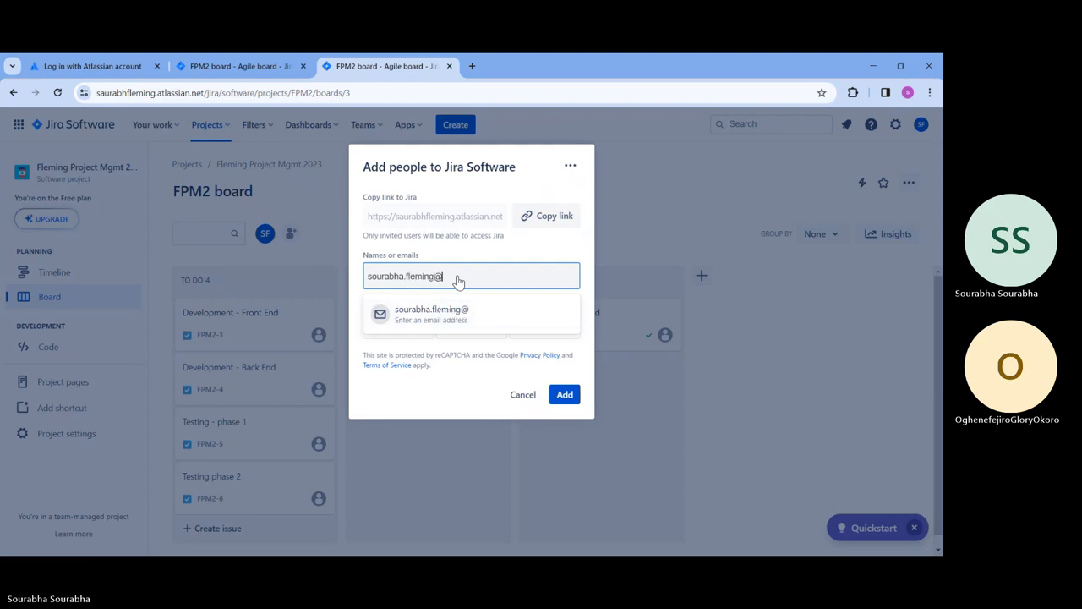
pyautogui.press('Return')
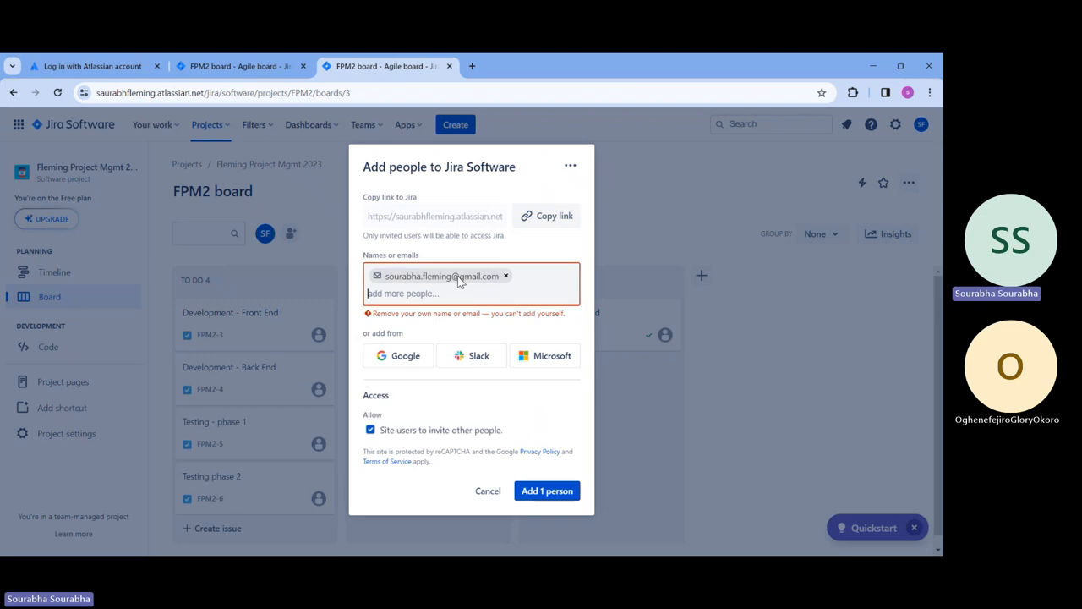
pyautogui.click(506, 276)
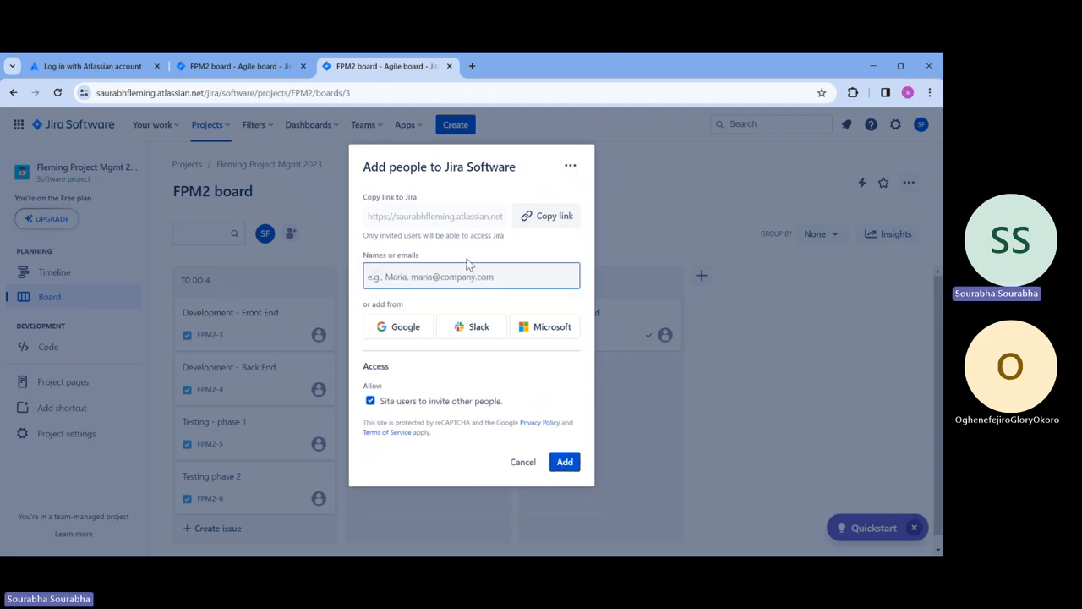
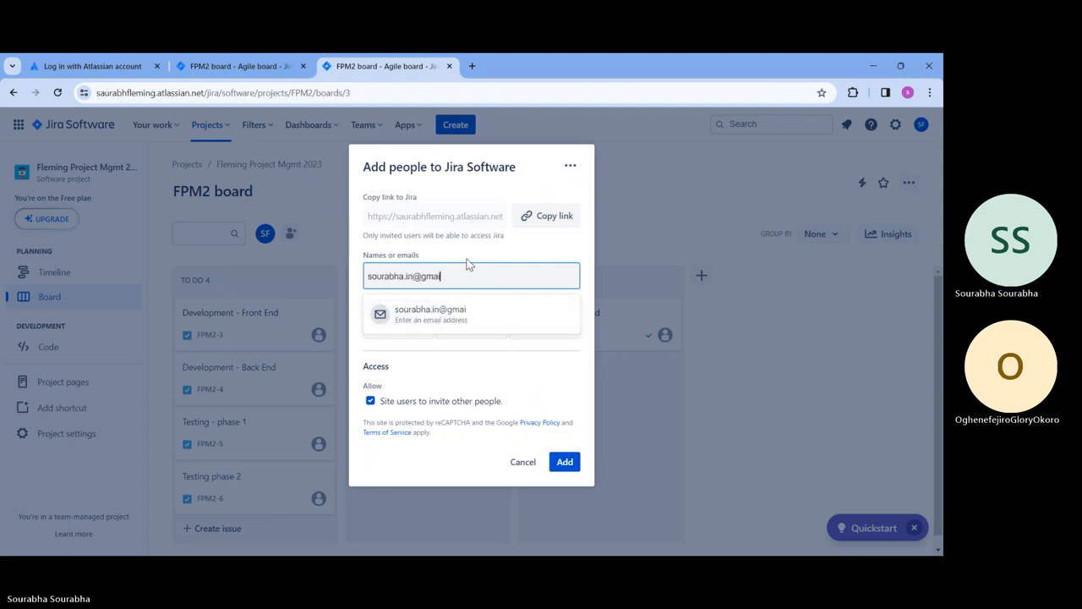
# Step: Enter the teammate's e-mail address, add 1 person, then reload the board
pyautogui.press('Return')
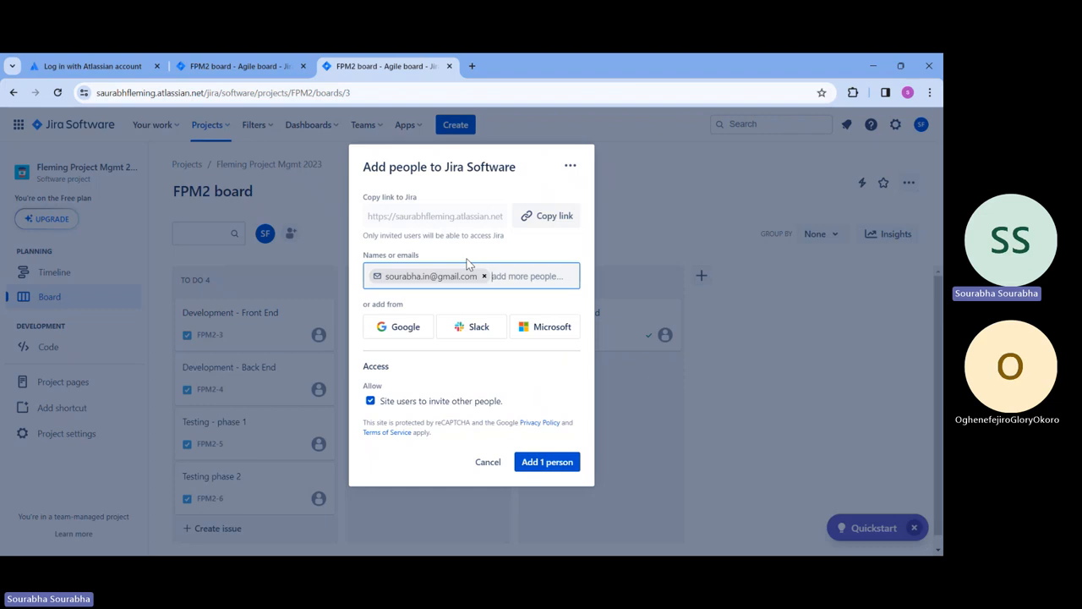
pyautogui.click(548, 464)
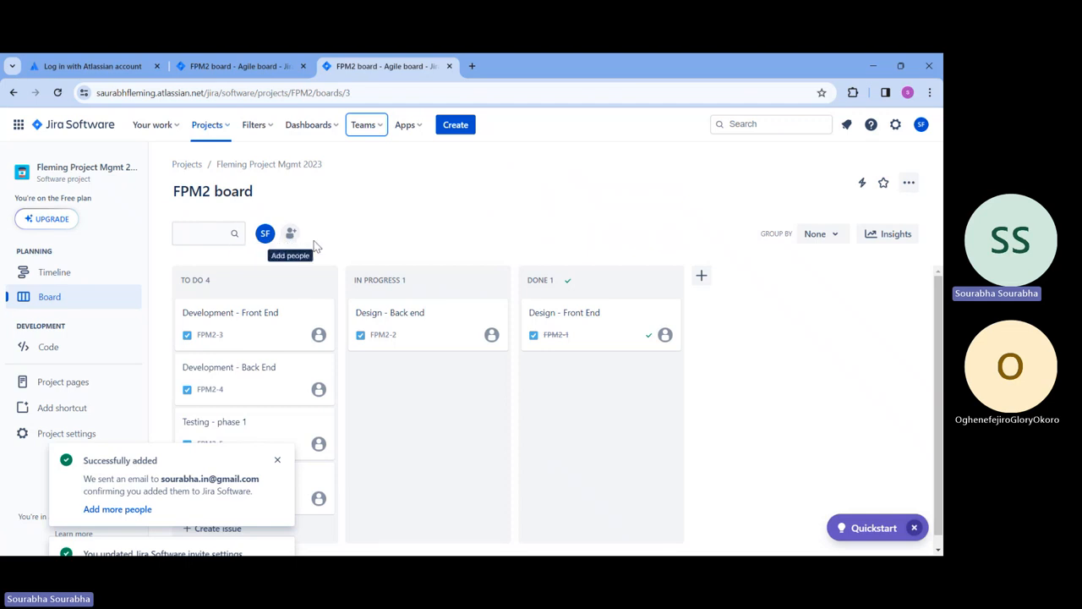
pyautogui.click(57, 92)
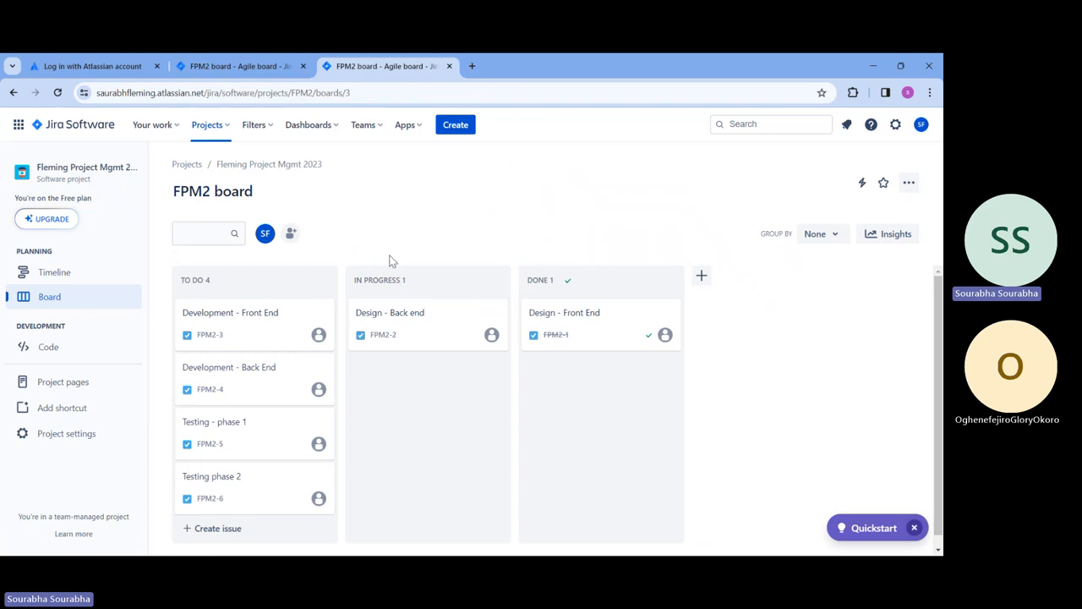
# Step: Open the Design - Back end issue and invite a second teammate by e-mail from an @ mention in the comment box
pyautogui.click(395, 313)
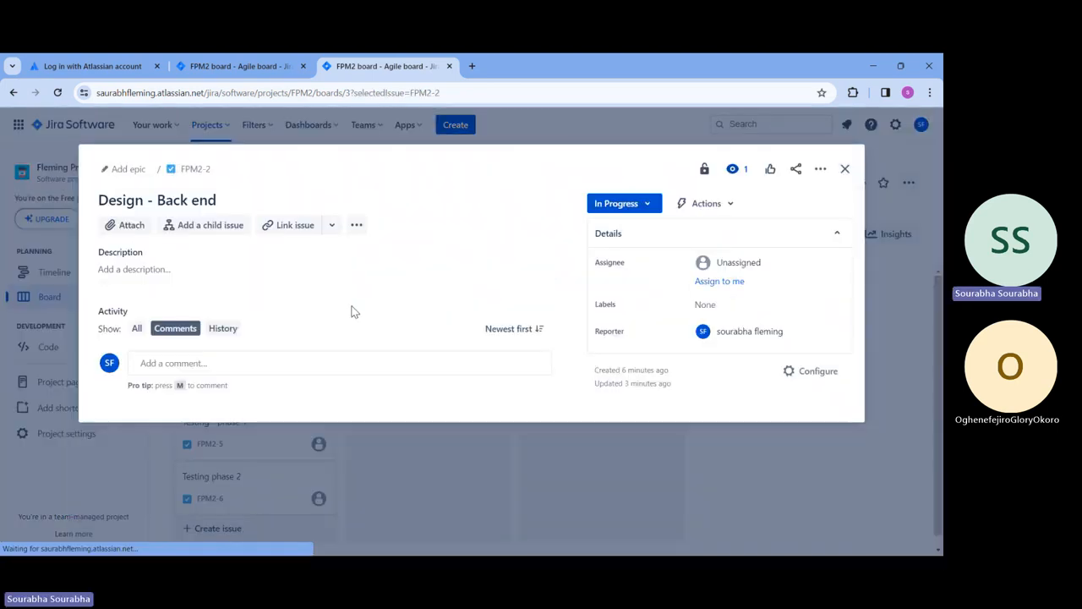
pyautogui.click(306, 366)
pyautogui.write('@sou')
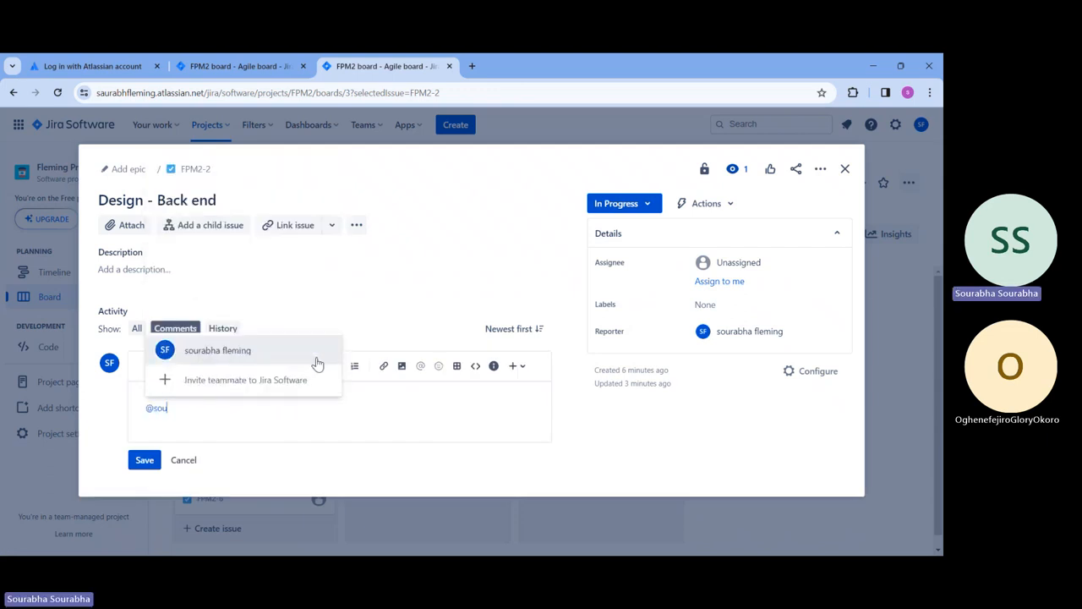
pyautogui.click(269, 386)
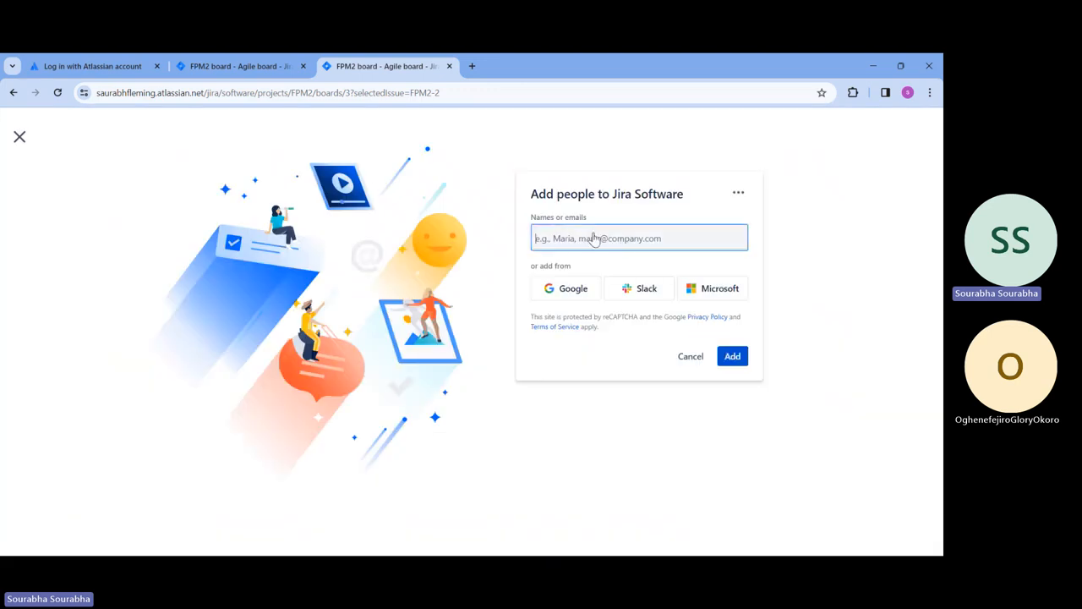
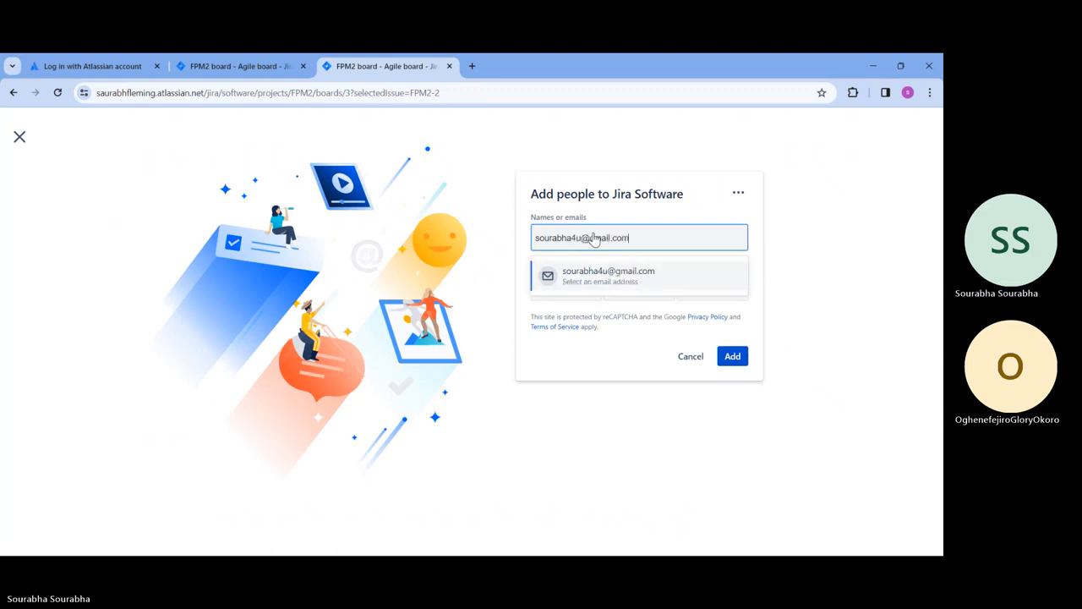
pyautogui.press('Return')
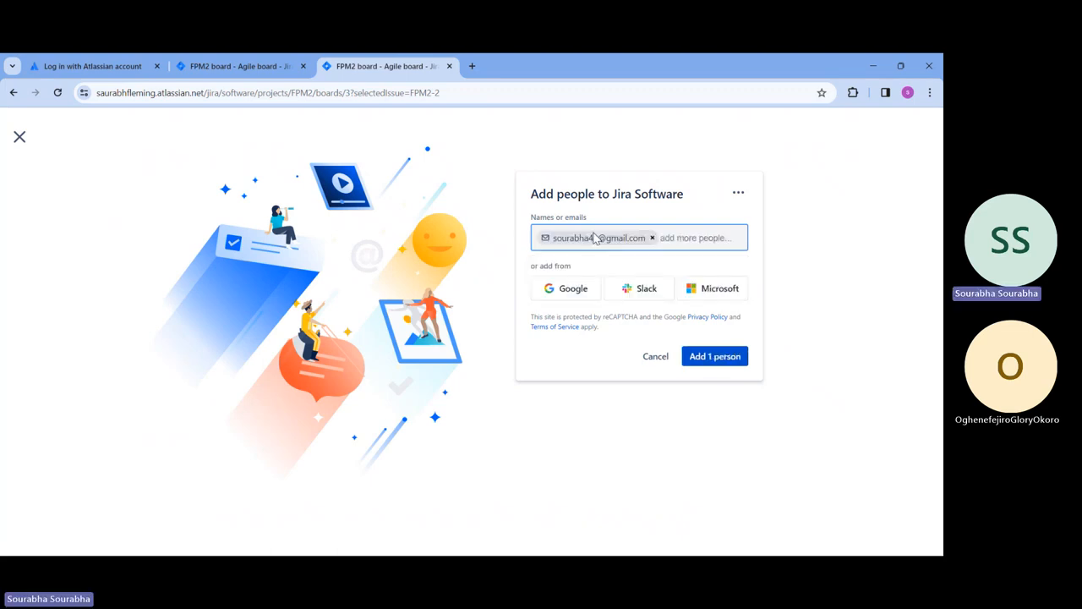
pyautogui.click(707, 359)
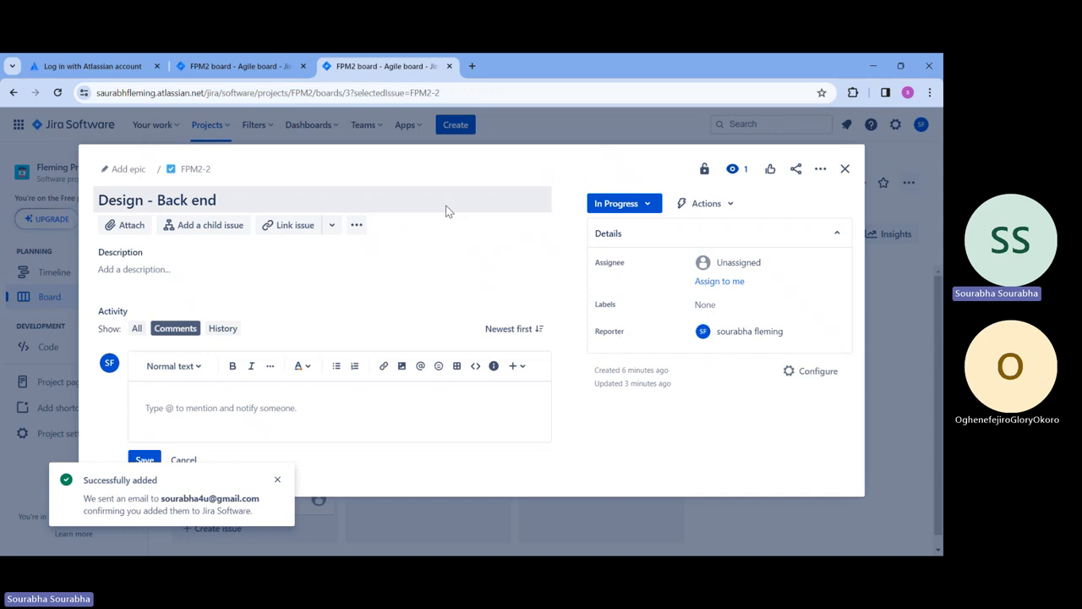
# Step: After a reload, post a comment on Design - Back end @-mentioning the invited teammate, then make them the assignee
pyautogui.click(57, 92)
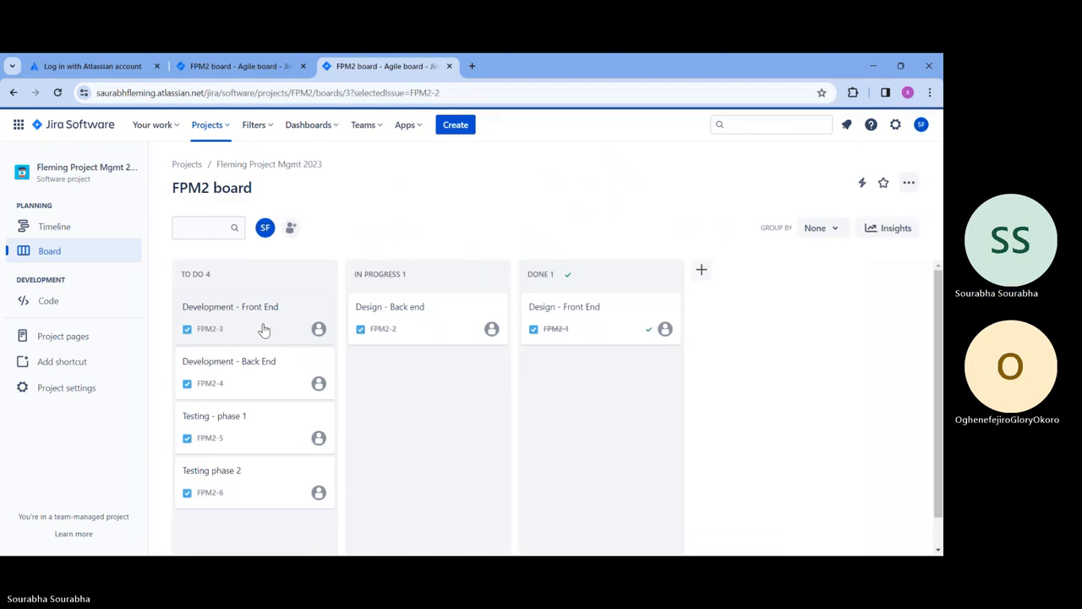
pyautogui.click(401, 331)
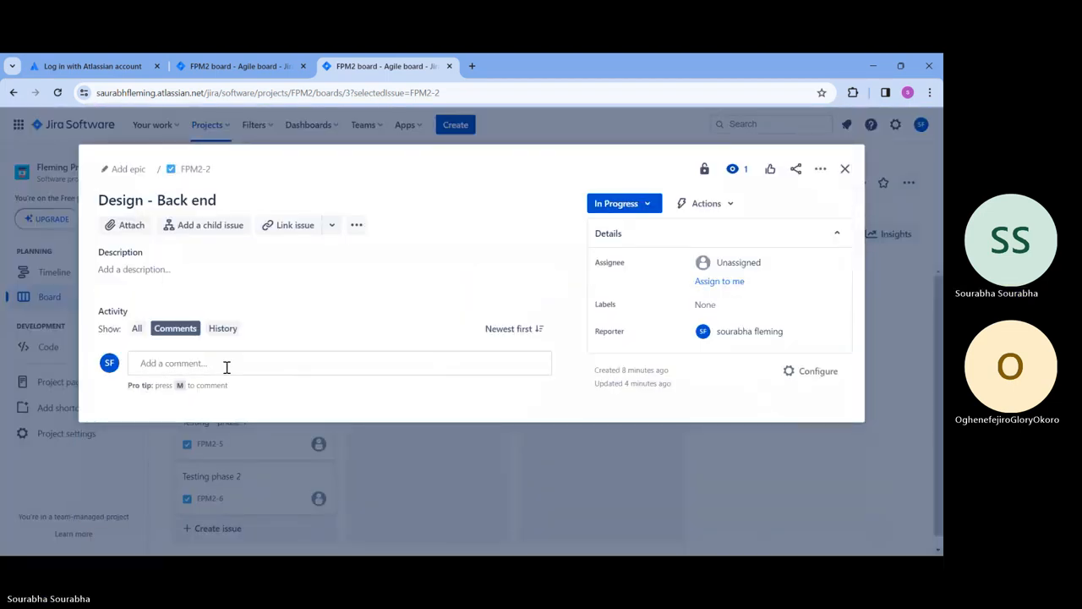
pyautogui.click(227, 366)
pyautogui.write('@')
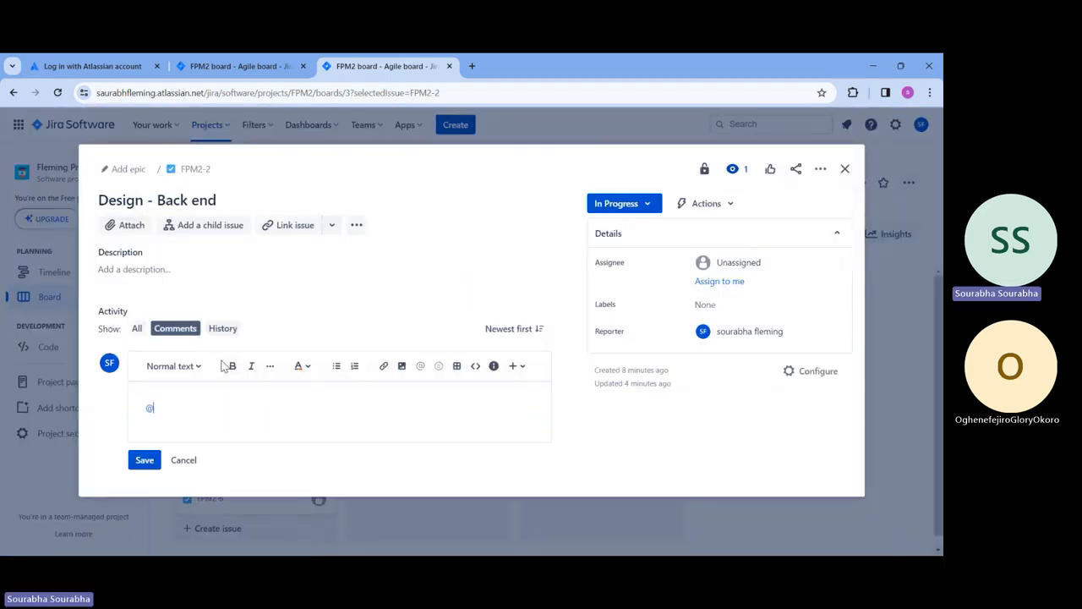
pyautogui.write('s')
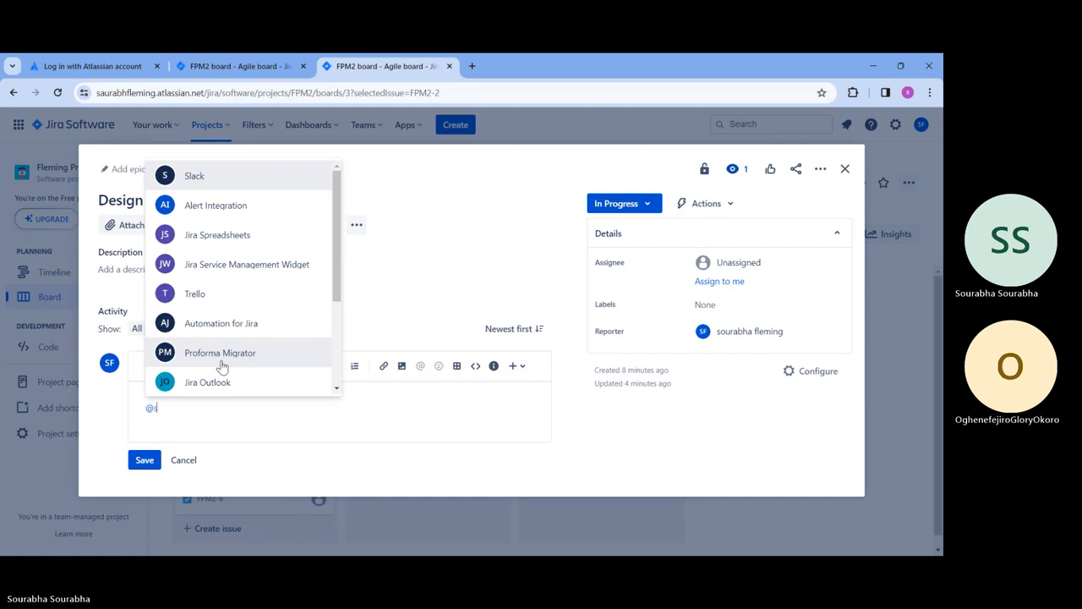
pyautogui.write('ou')
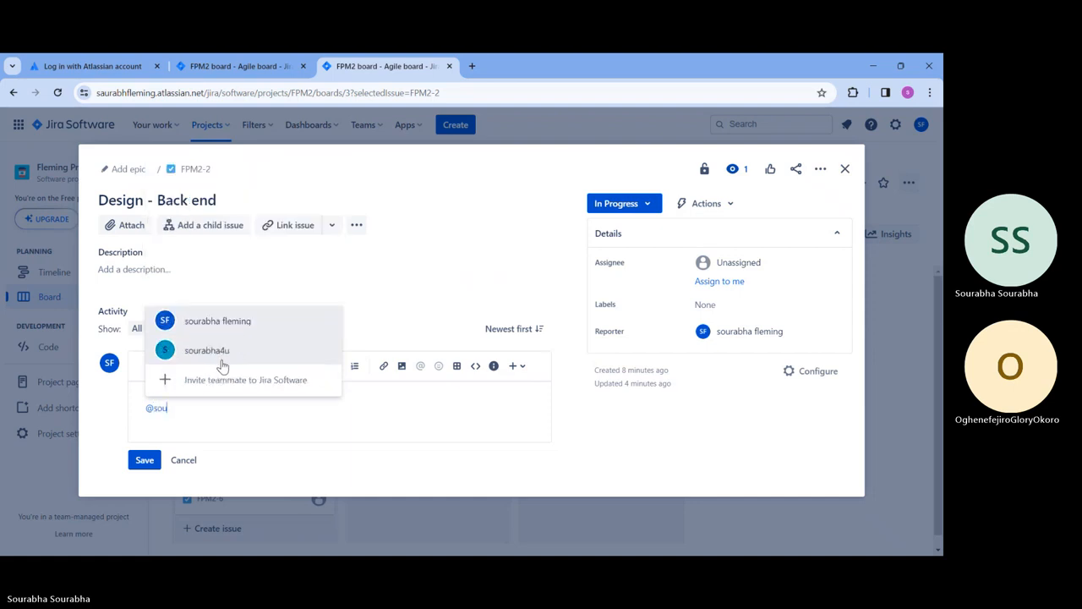
pyautogui.click(275, 359)
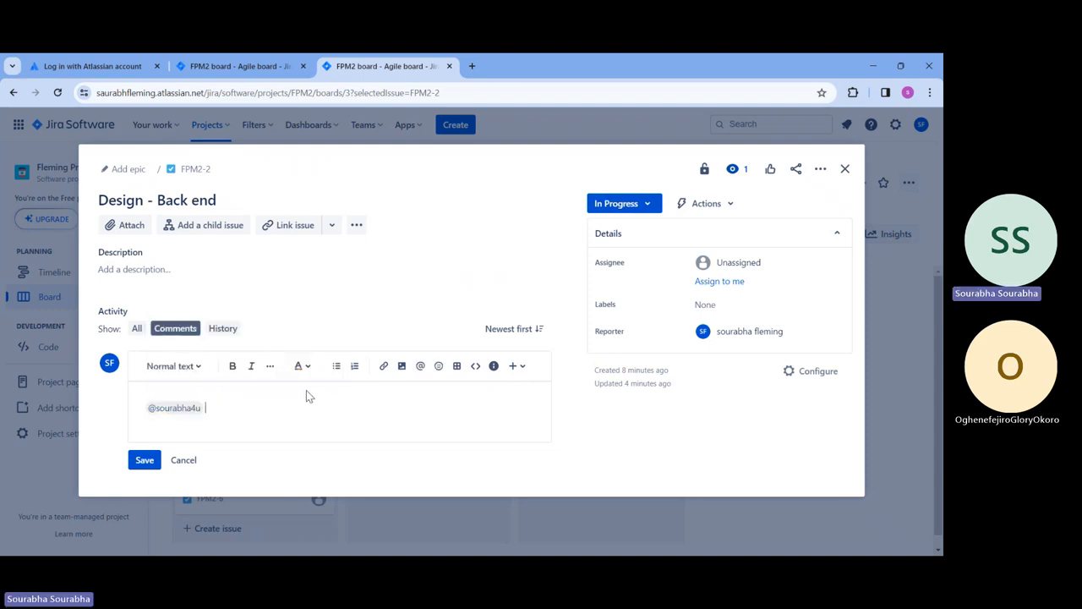
pyautogui.press('Return')
pyautogui.click(145, 472)
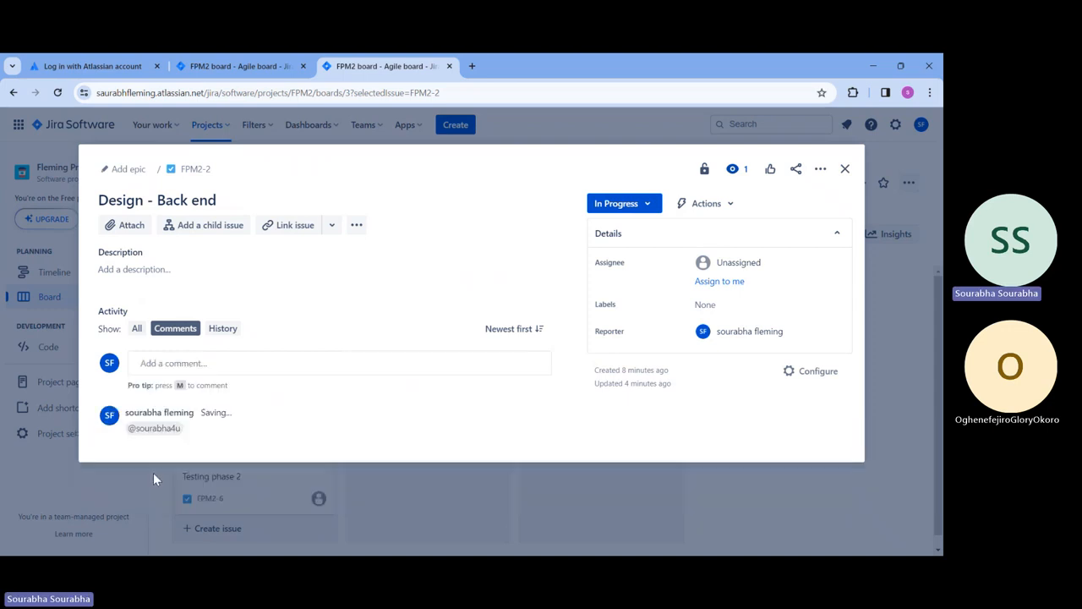
pyautogui.click(744, 263)
pyautogui.click(755, 386)
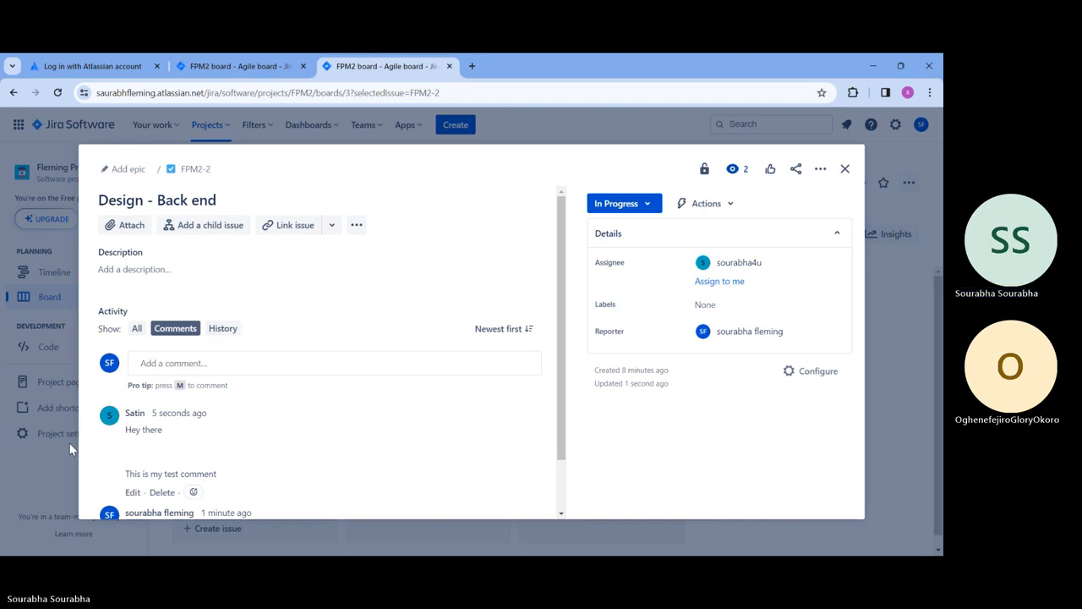
# Step: Close the Design - Back end issue and return to the FPM2 board
pyautogui.scroll(-1, 301, 471)
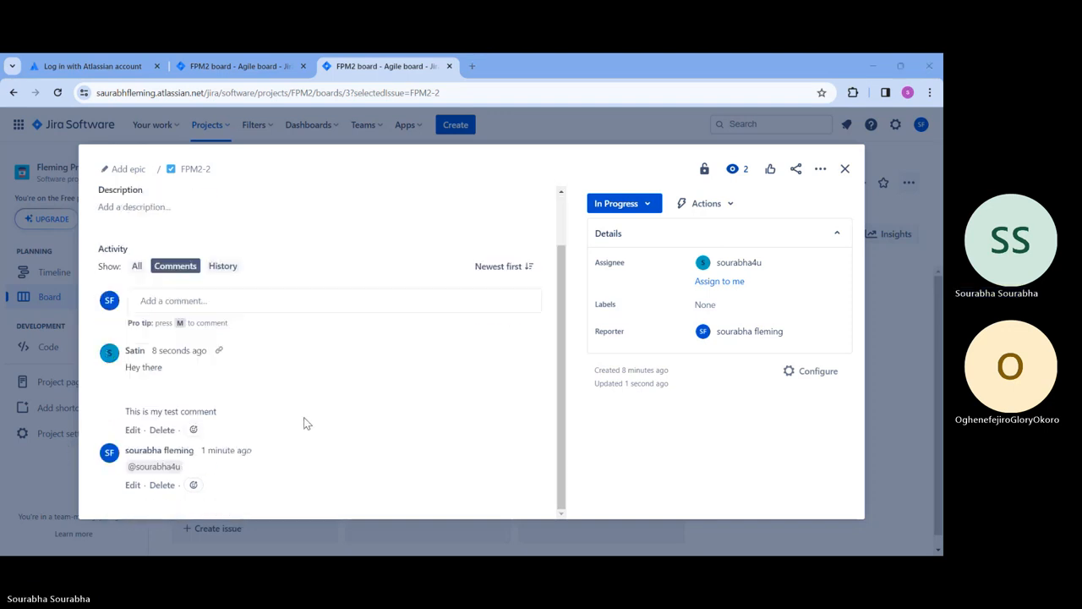
pyautogui.moveTo(134, 353)
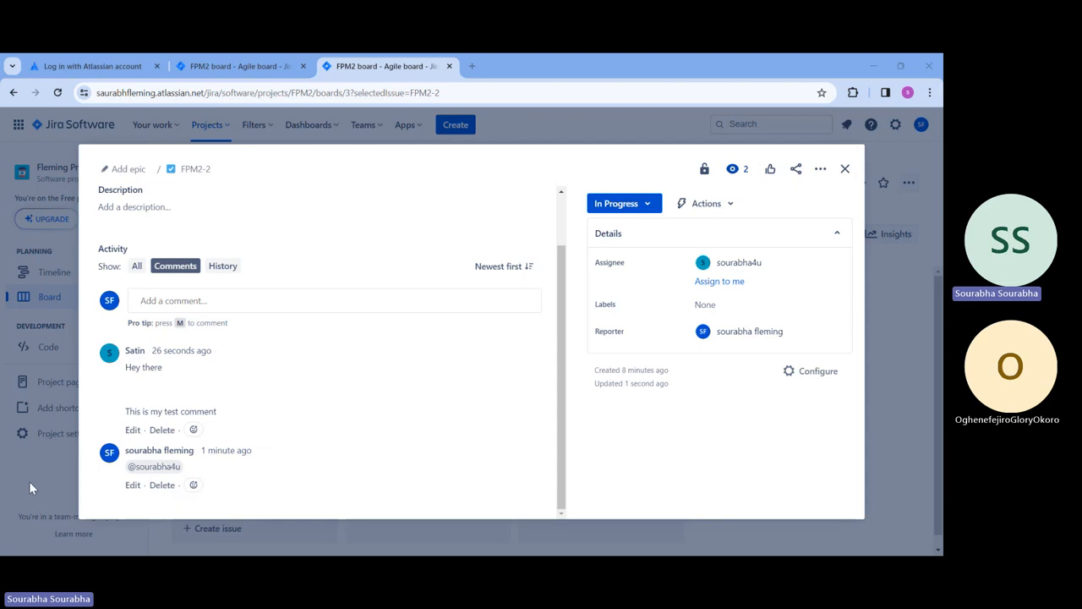
pyautogui.click(843, 170)
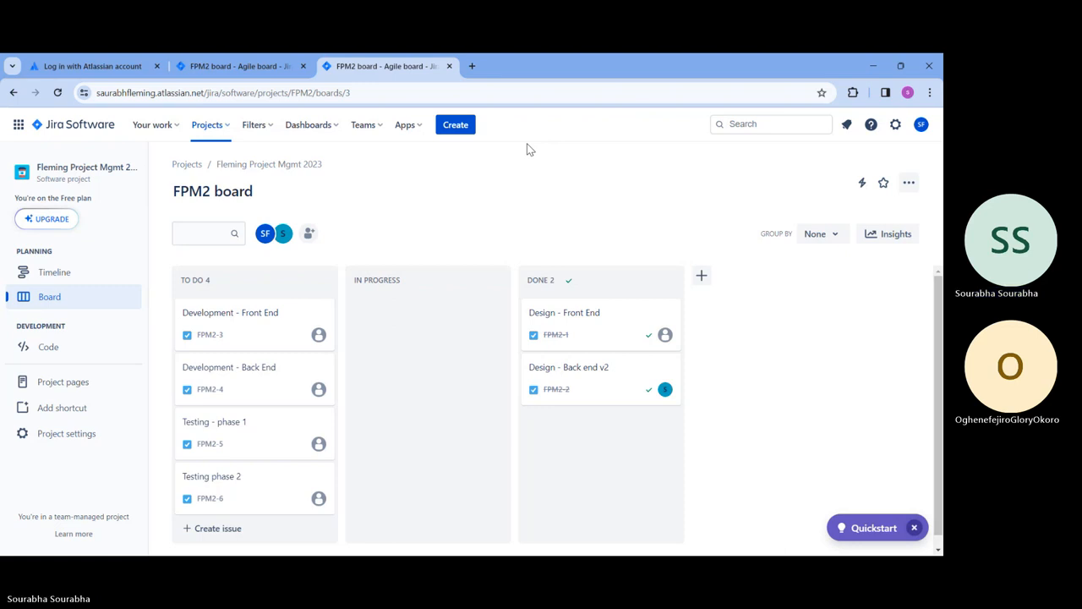
pyautogui.scroll(-1, 427, 355)
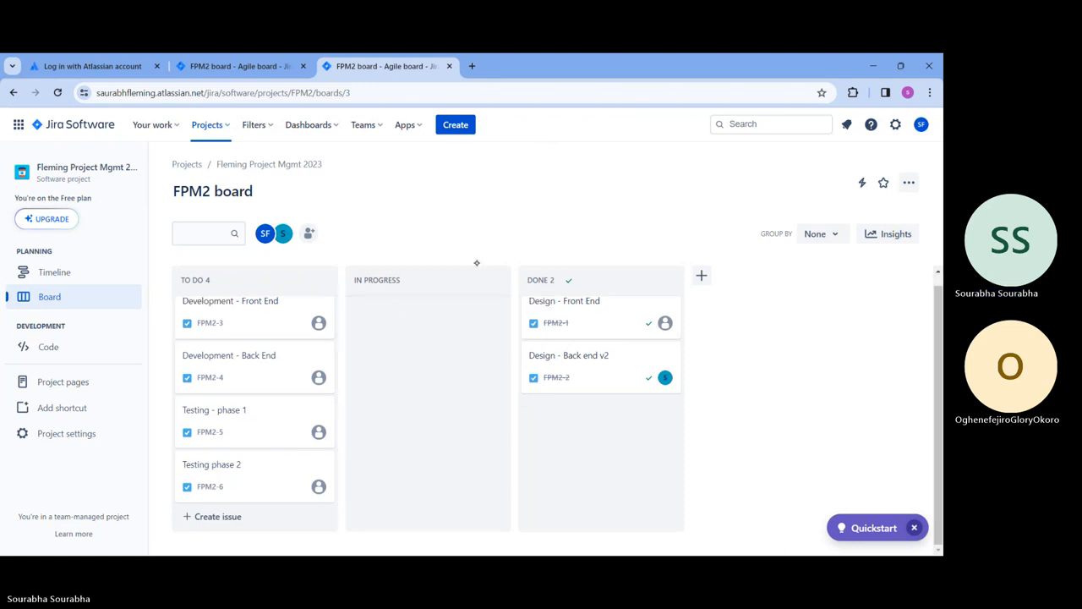